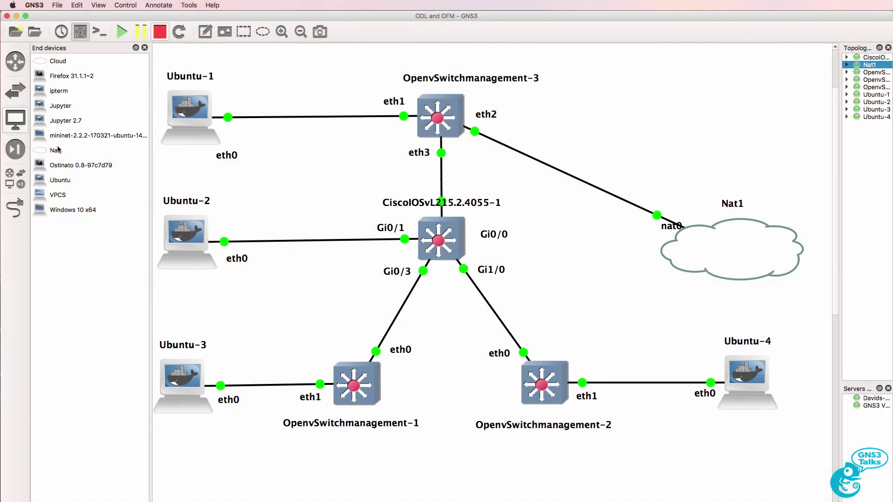
Place a Windows 10 x64 end device on the topology canvas, to the right of the switches.
left_click_drag(73, 210, 623, 114)
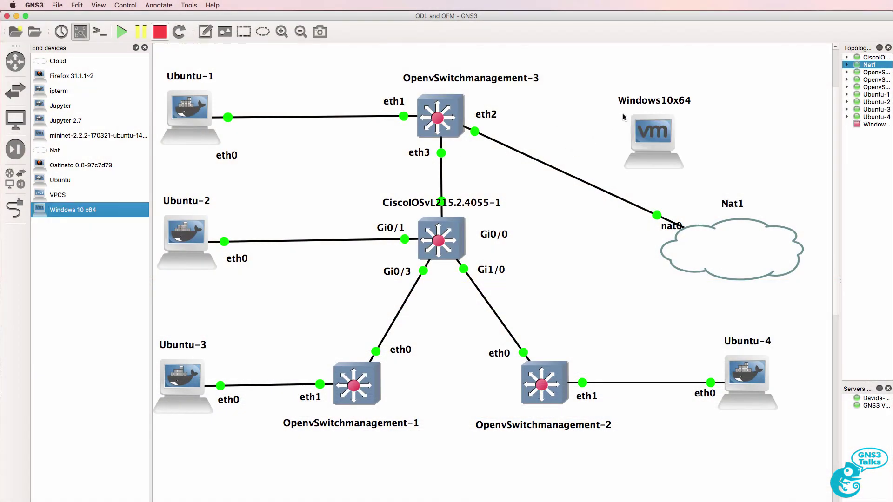
Link OpenvSwitchmanagement-3 eth4 to the Windows10x64 node's Ethernet0, placed above Nat1.
left_click(144, 48)
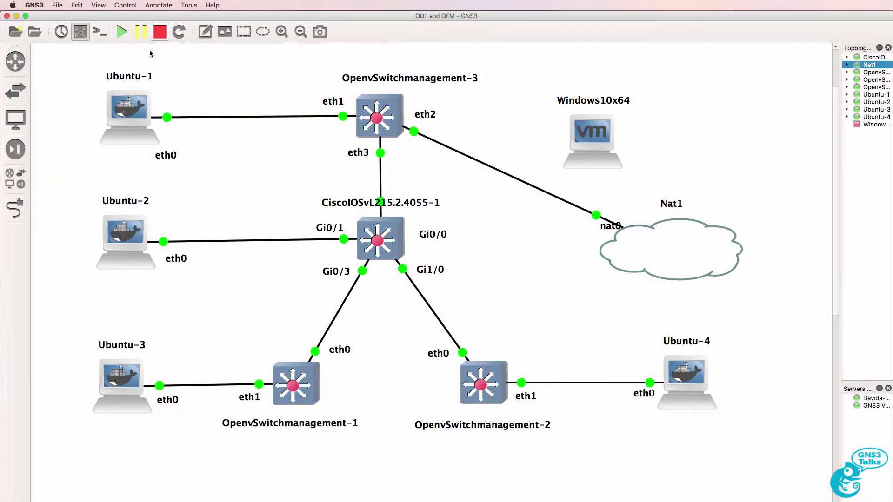
left_click_drag(595, 136, 590, 113)
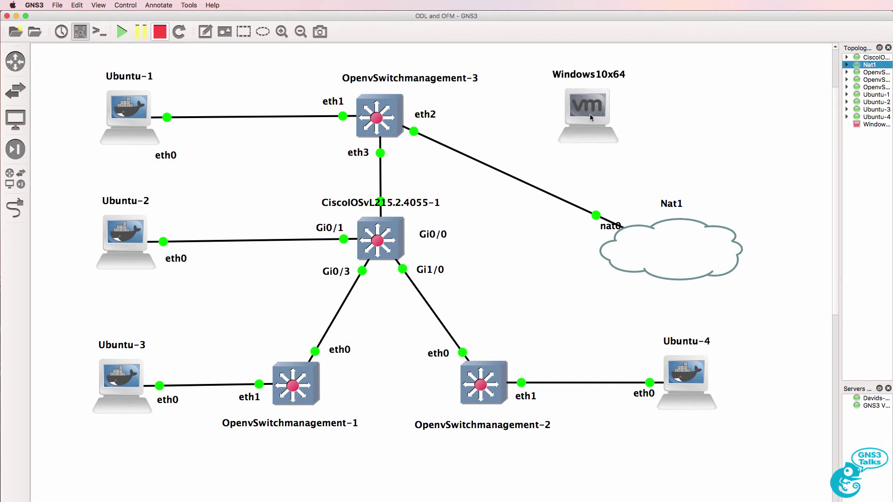
left_click(13, 208)
left_click(387, 115)
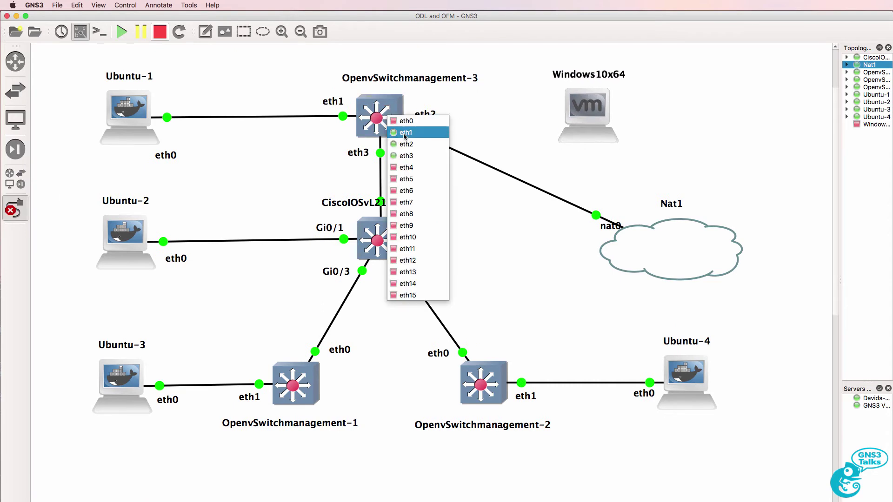
left_click(412, 168)
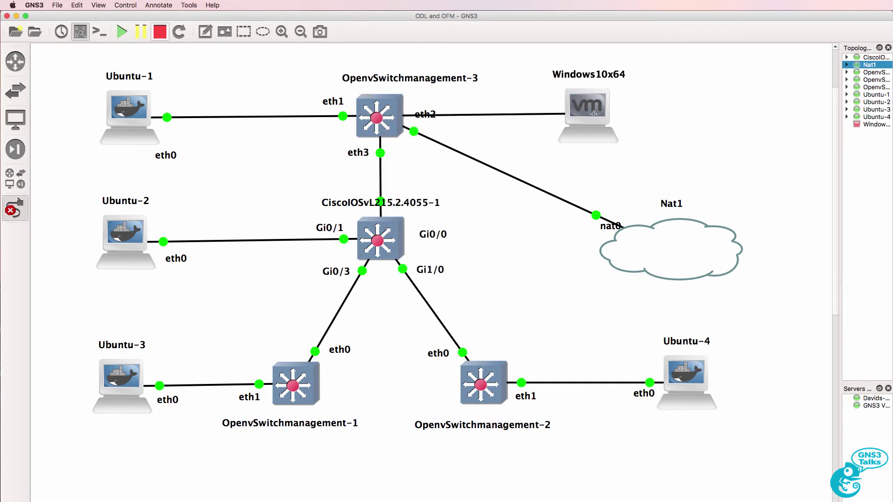
left_click(592, 114)
left_click(607, 120)
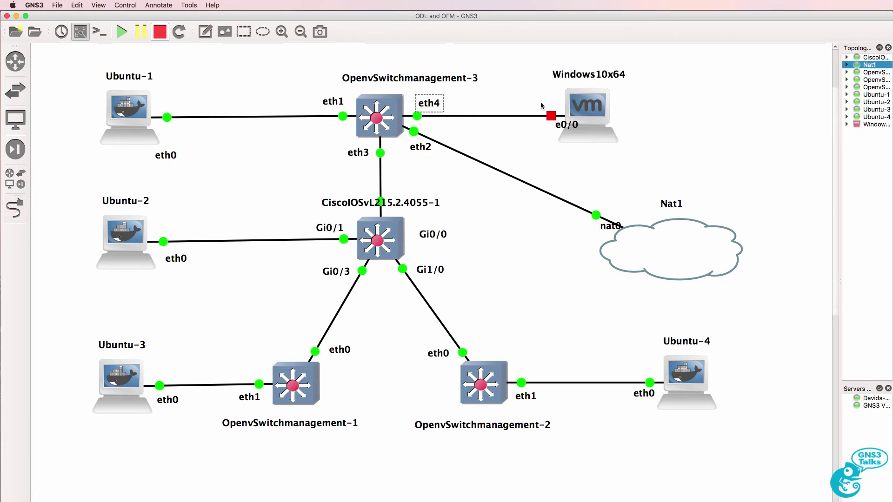
left_click_drag(574, 131, 548, 135)
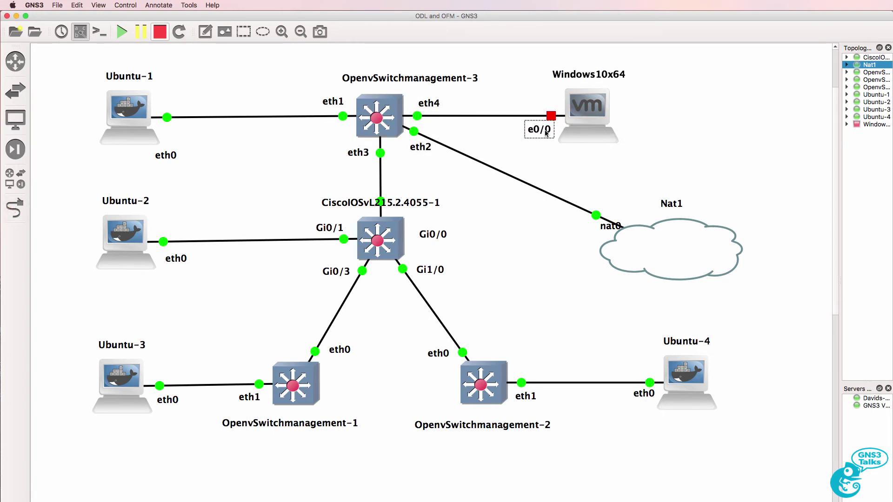
Start the Windows10x64 VM and move its booting window to the right.
right_click(597, 114)
left_click(635, 190)
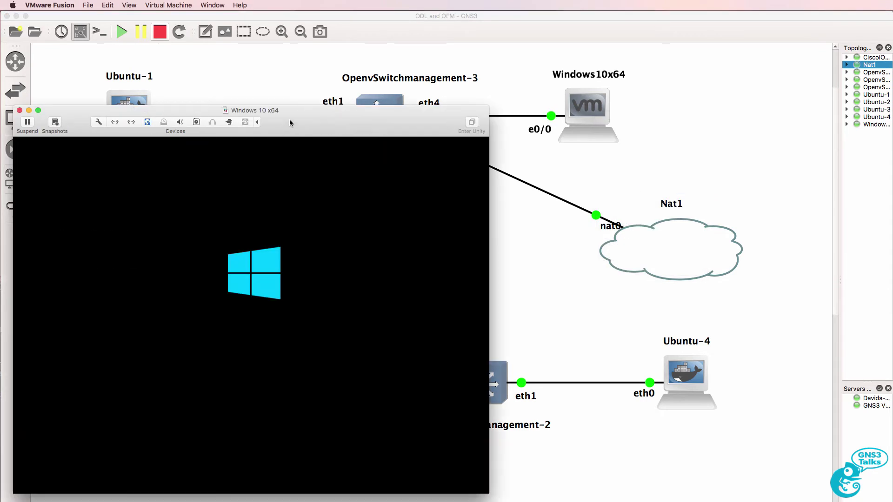
left_click_drag(289, 123, 682, 124)
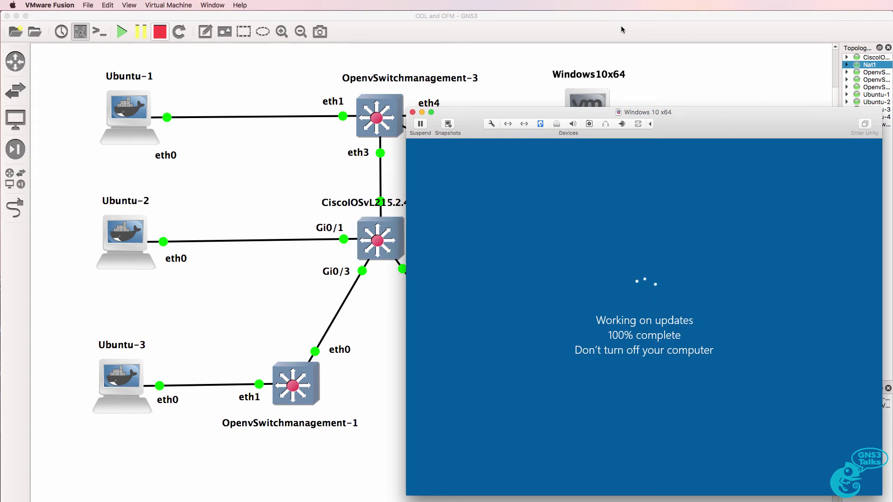
Add a Firefox 31.1.1~2 appliance to the canvas next to Windows10x64.
left_click(15, 120)
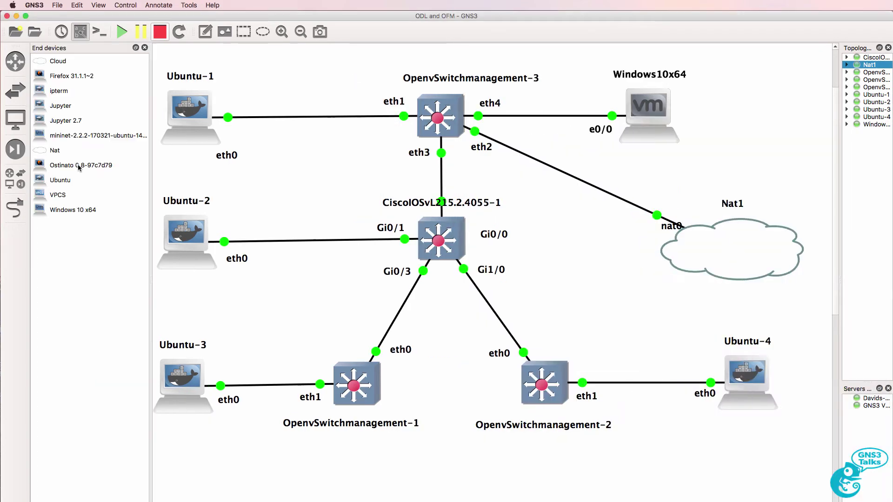
left_click_drag(64, 81, 744, 148)
left_click_drag(651, 124, 639, 108)
mouse_move(756, 149)
left_mouse_down()
mouse_move(726, 143)
mouse_move(743, 144)
left_mouse_up()
Link OpenvSwitchmanagement-3 eth5 to the Firefox node's Ethernet0.
left_click(13, 216)
left_click(464, 122)
left_click(486, 182)
left_click(752, 148)
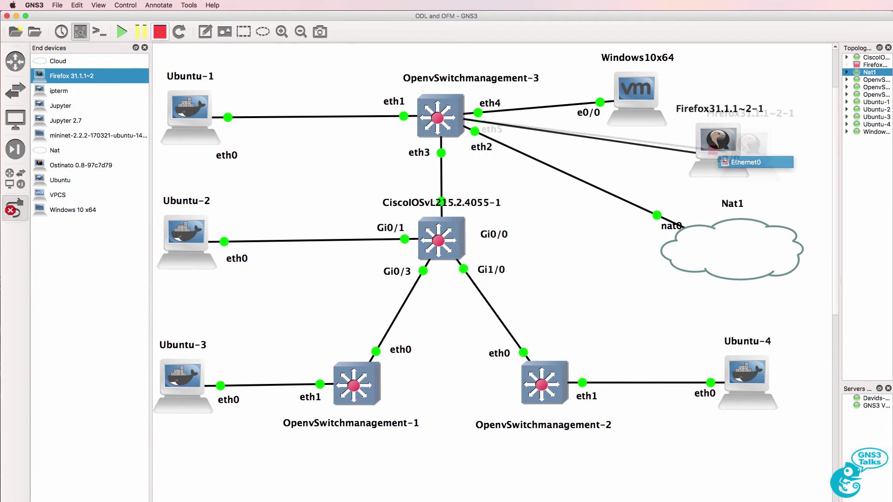
left_click(762, 160)
right_click(736, 152)
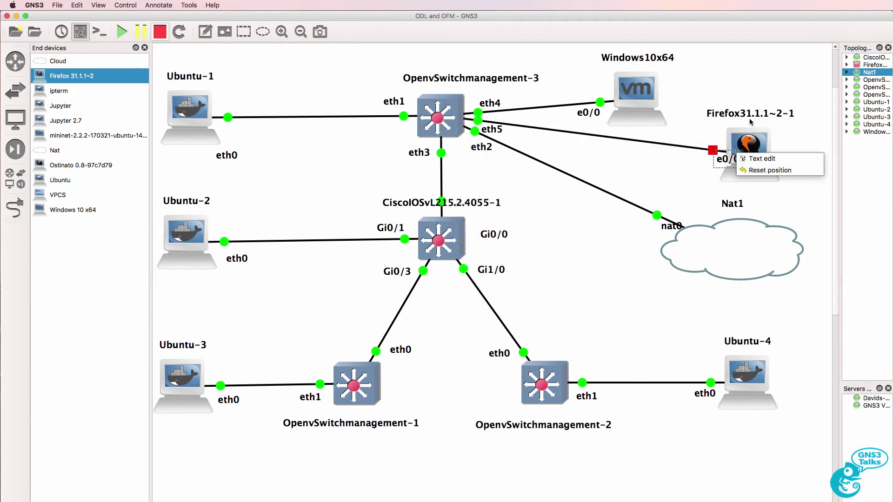
left_click(754, 134)
Start the Firefox appliance and open its console.
right_click(755, 139)
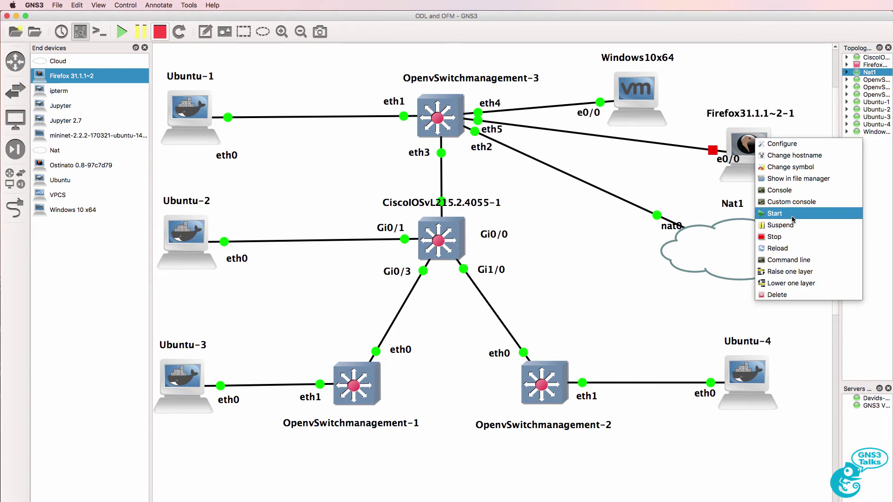
left_click(788, 214)
right_click(736, 147)
left_click(763, 196)
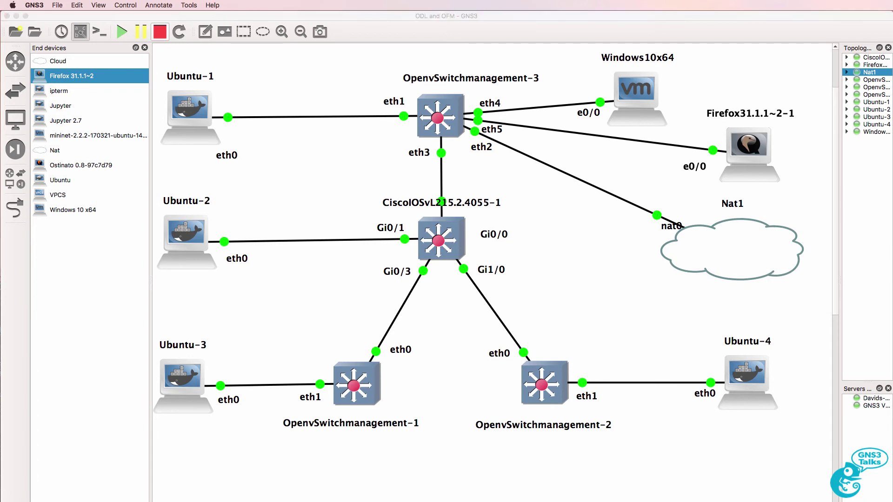
Enlarge the Firefox console, hide the Windows 10 VM window, and maximise guest Firefox.
left_click_drag(736, 409, 778, 501)
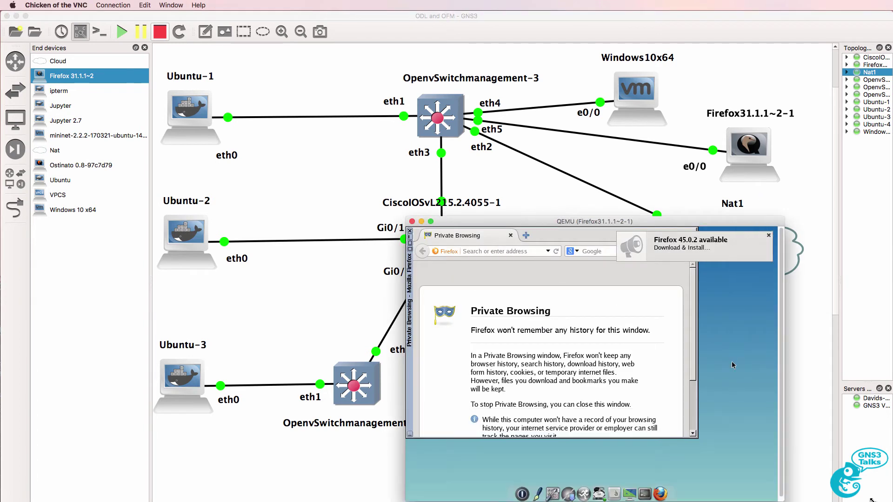
left_click_drag(634, 226, 726, 180)
left_click_drag(467, 123, 484, 113)
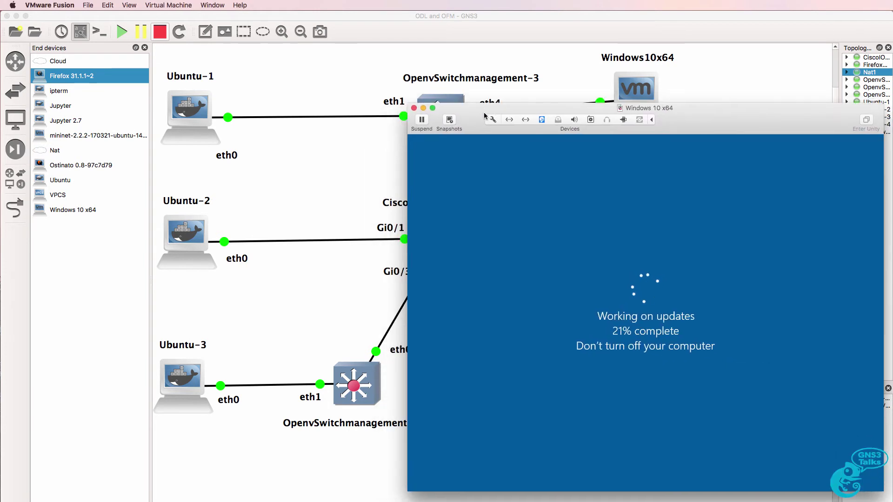
key("super+m")
left_click(502, 198)
left_click(565, 204)
type("http://192.168.122.92")
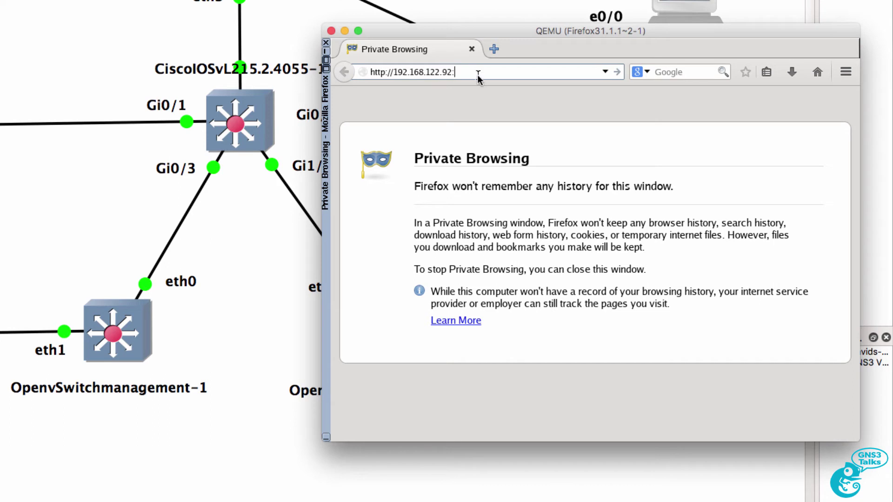
type(":8181/index.html")
key("Return")
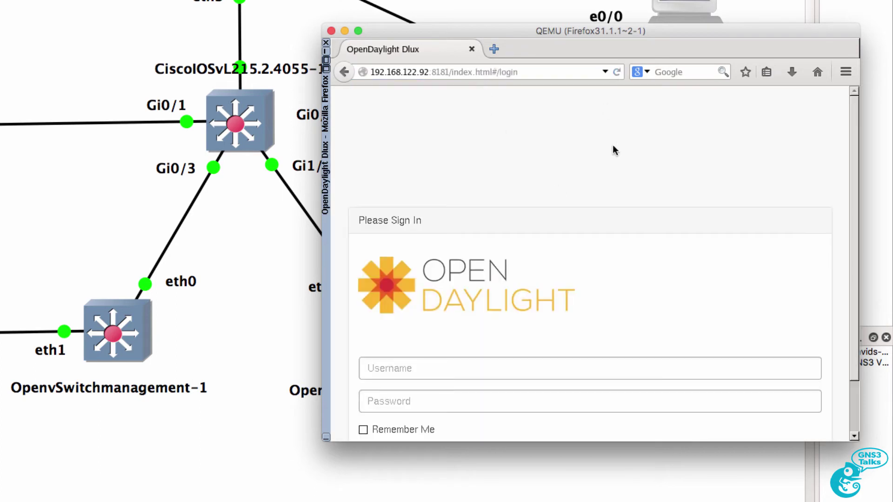
Sign in to OpenDaylight Dlux with the admin username and its password, then open a new tab.
scroll(612, 150, "down", 2)
left_click(465, 319)
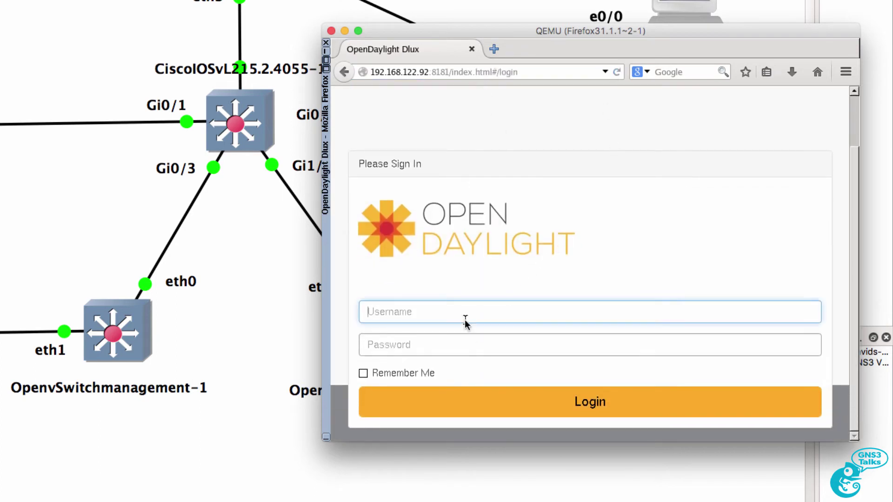
type("admin")
key("Tab")
type("admin")
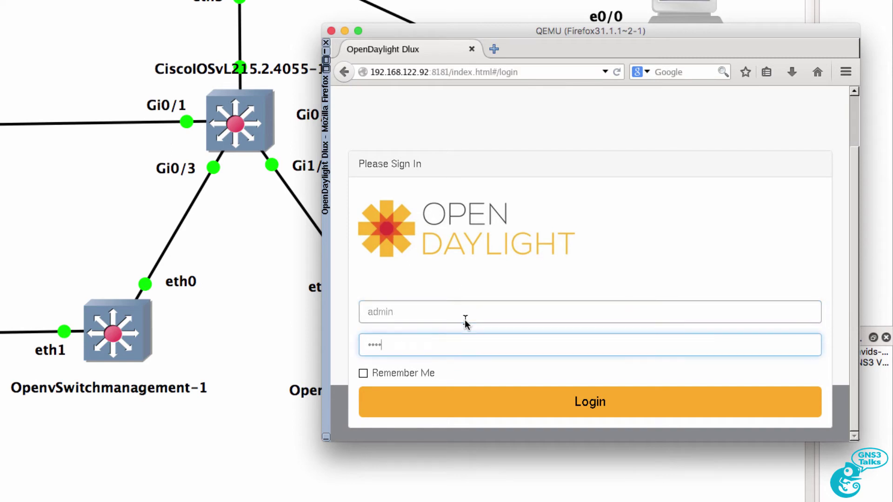
left_click(485, 399)
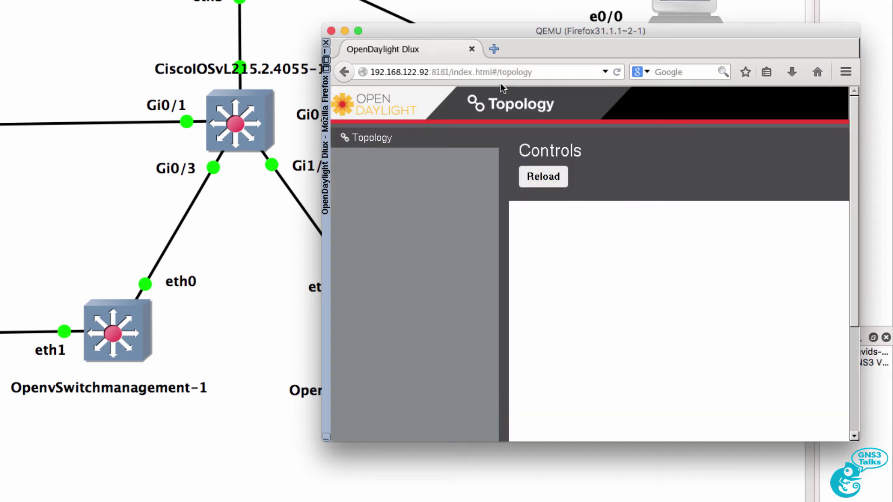
left_click(495, 51)
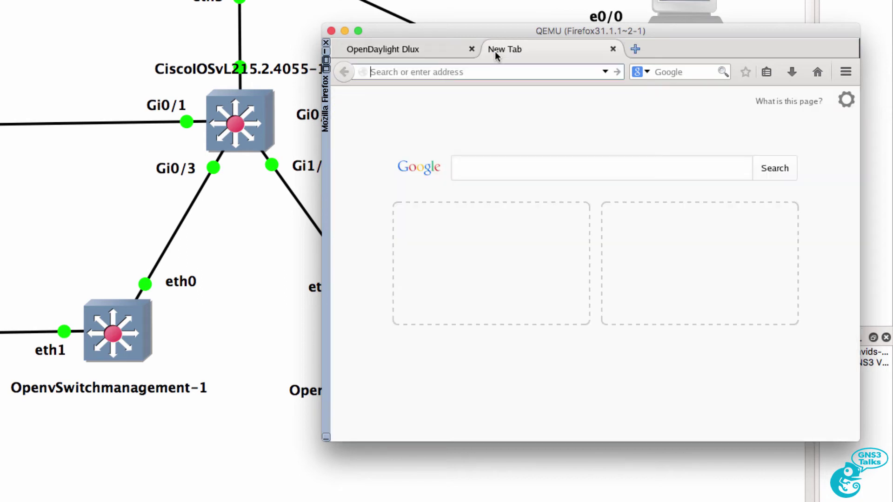
Load OpenFlow Manager at 192.168.122.92:9000 in the new tab, then return to GNS3.
type("192.168.122.92:8181/inde")
key("BackSpace")
key("BackSpace")
key("BackSpace")
key("BackSpace")
key("BackSpace")
key("BackSpace")
key("BackSpace")
key("BackSpace")
key("BackSpace")
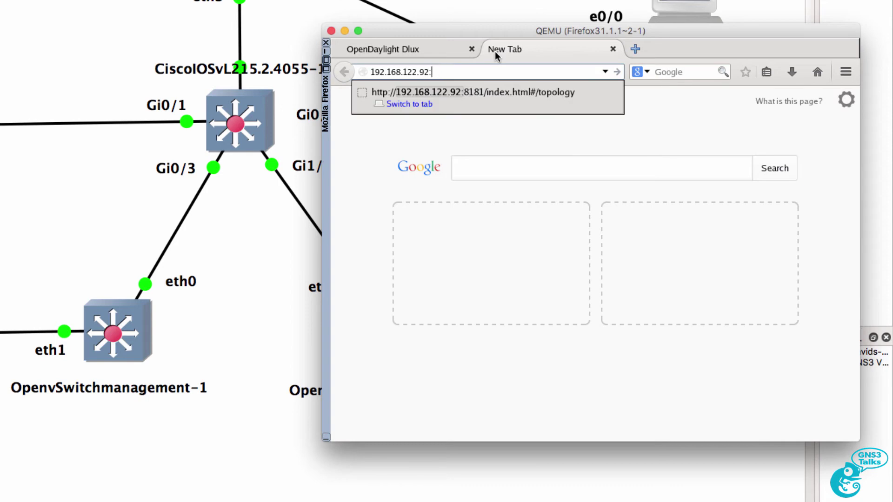
type("90000")
key("BackSpace")
key("Return")
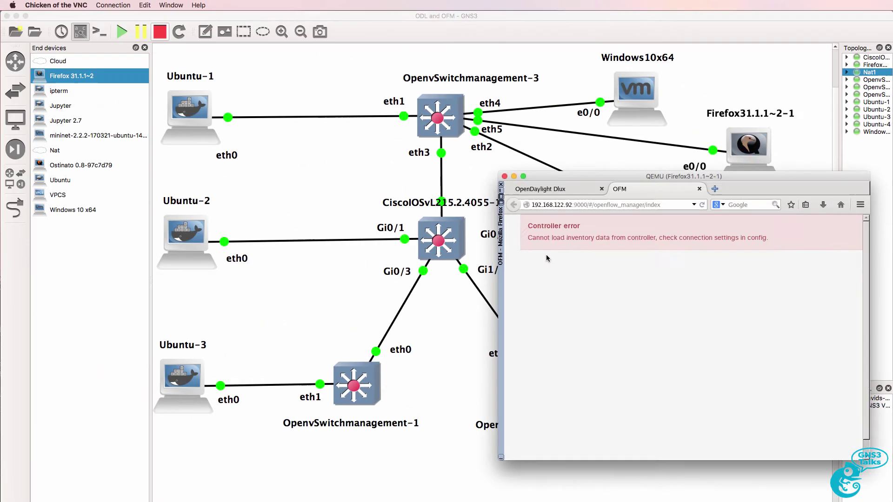
left_click(189, 299)
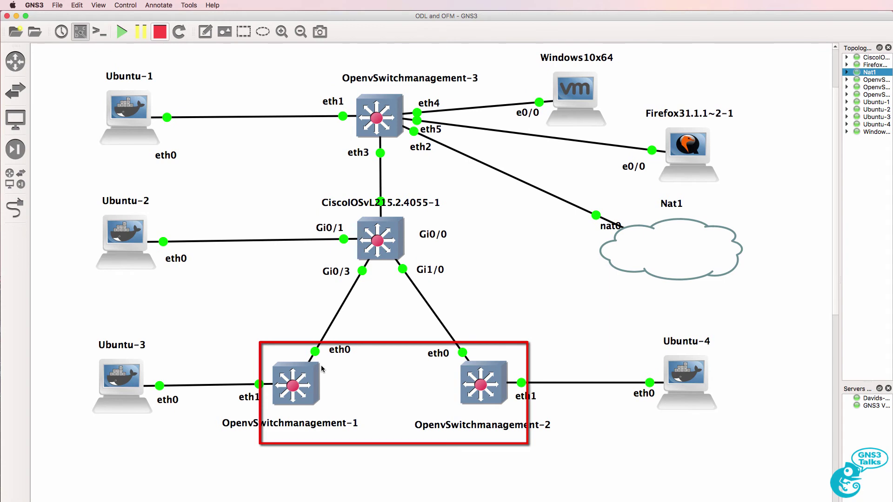
double_click(312, 385)
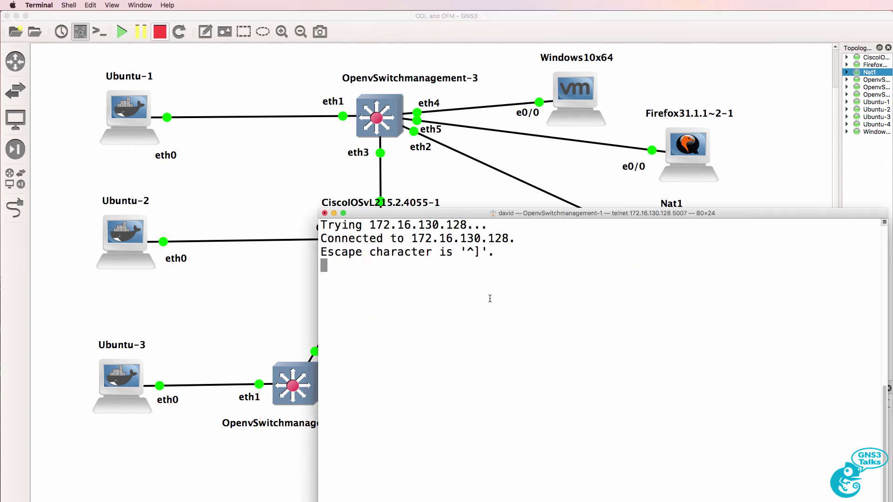
left_click_drag(447, 216, 446, 169)
key("Return")
key("Return")
type("ifconfig eht")
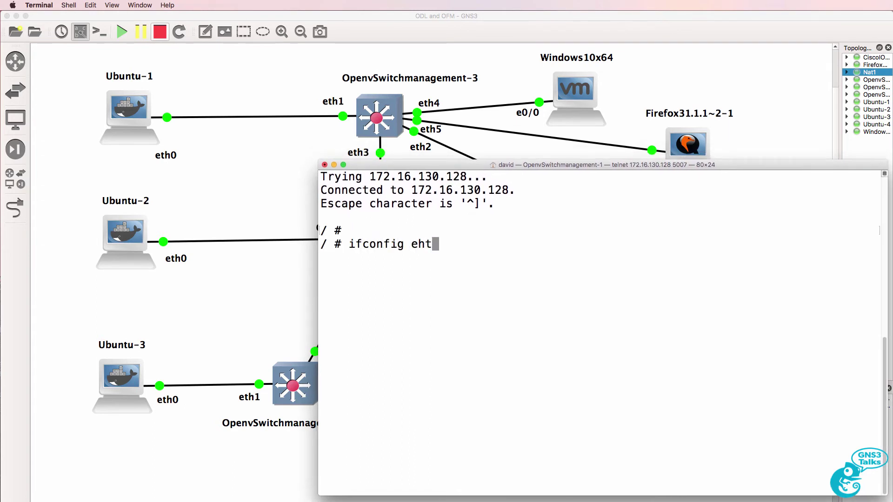
key("BackSpace")
key("BackSpace")
type("th0")
key("Return")
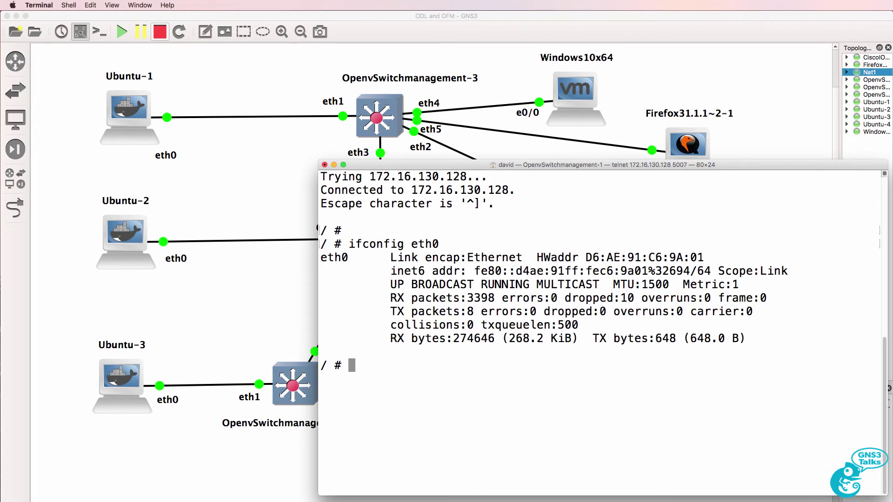
left_click(324, 164)
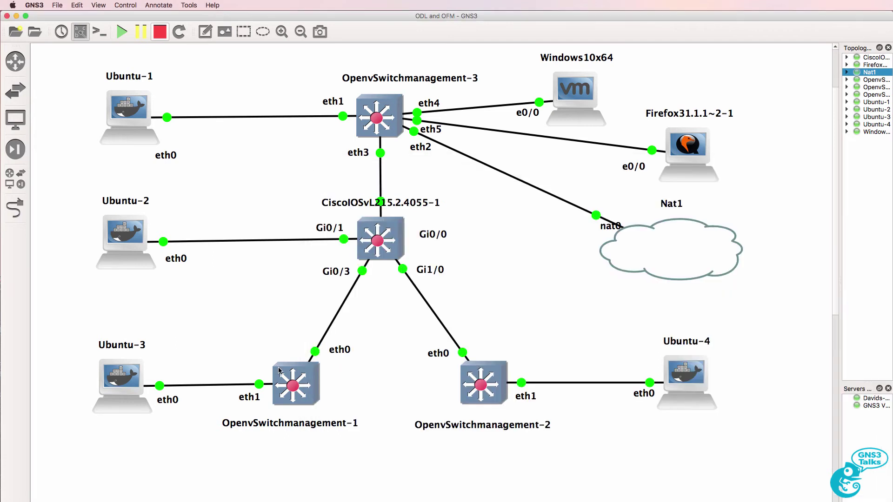
Stop OpenvSwitchmanagement-1 and uncomment 'auto eth0' and 'iface eth0 inet dhcp' in its interfaces config.
right_click(289, 378)
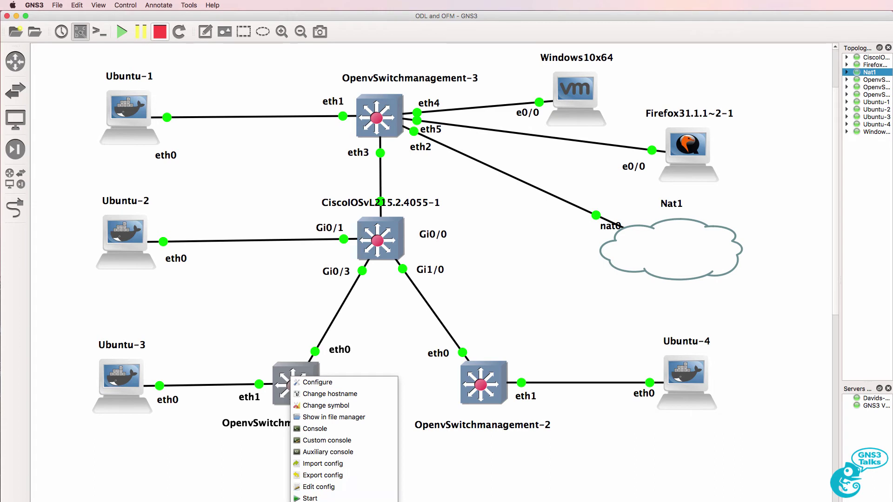
left_click(316, 501)
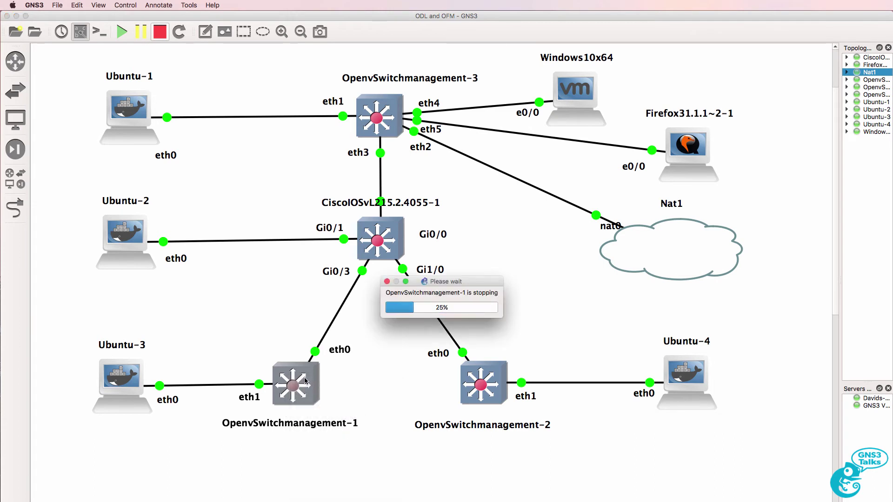
right_click(304, 380)
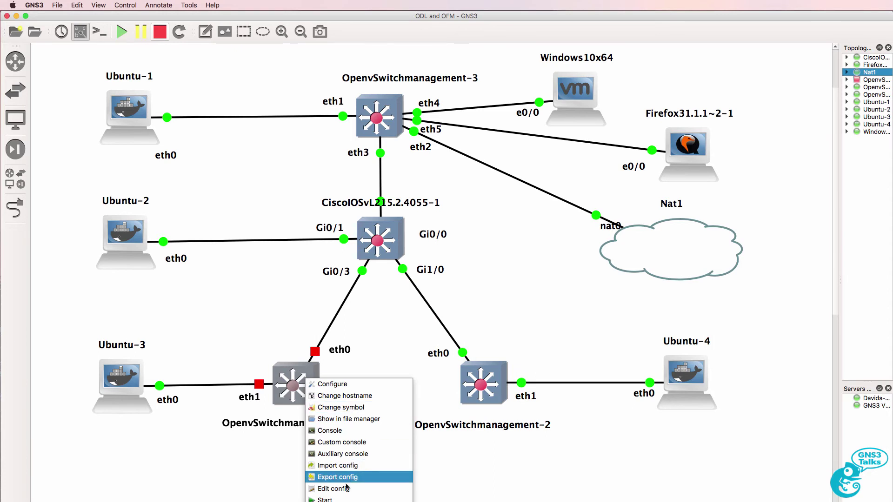
left_click(347, 488)
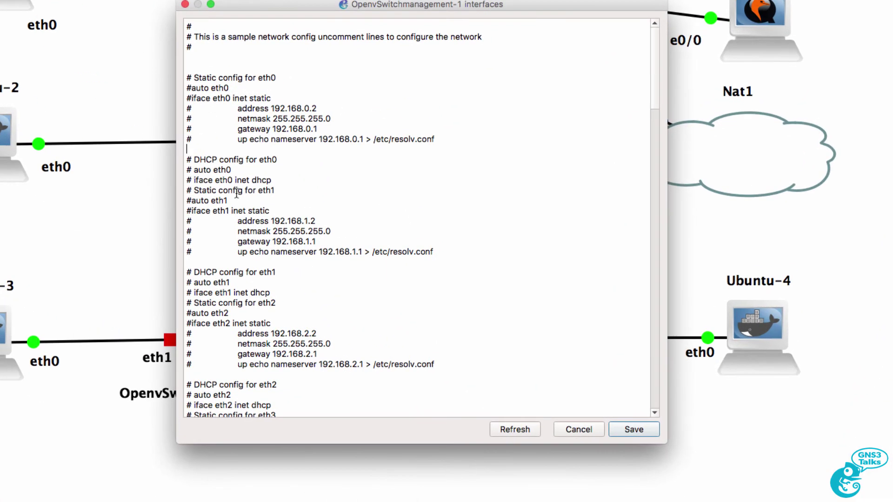
key("Delete")
key("Down")
key("Delete")
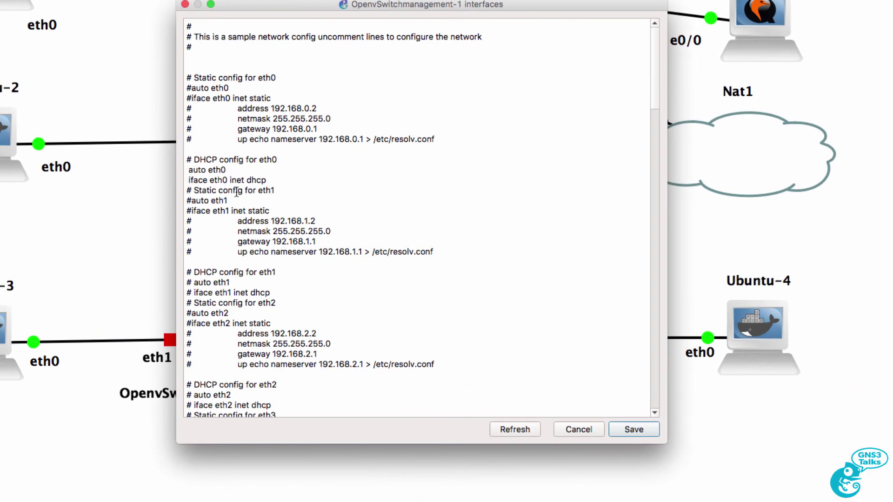
left_click(635, 429)
Restart OpenvSwitchmanagement-1 and stop OpenvSwitchmanagement-2.
right_click(236, 348)
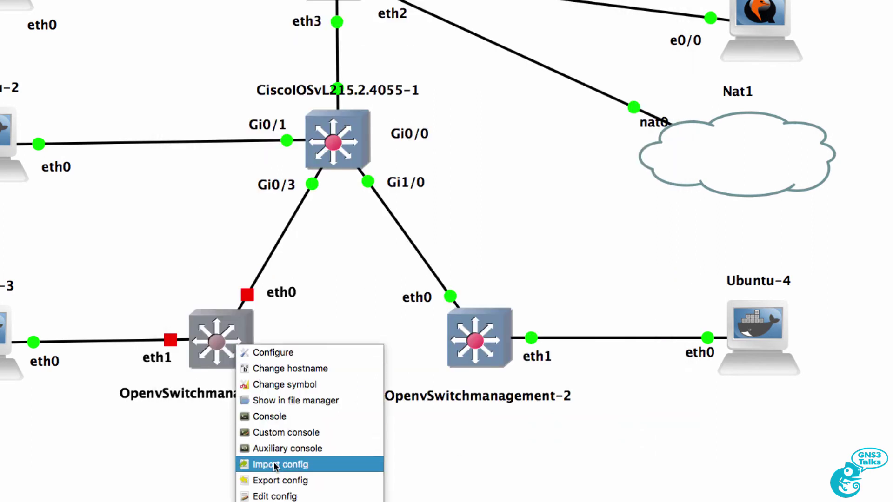
left_click(292, 464)
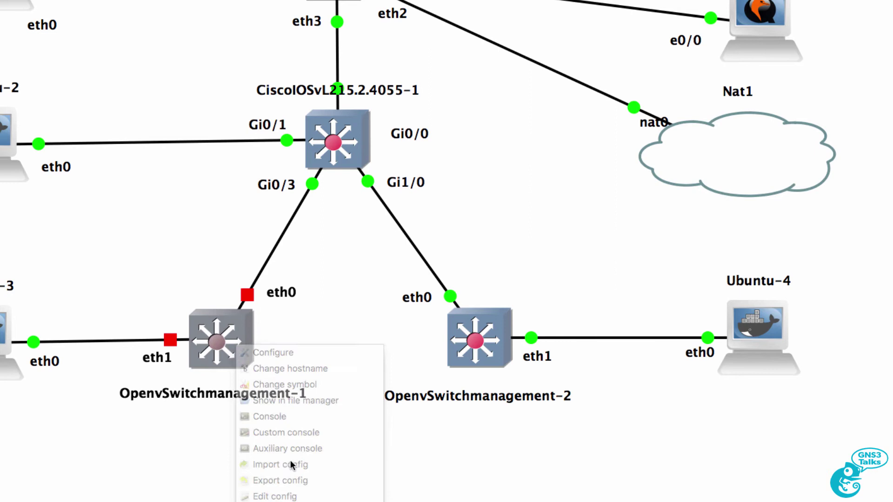
right_click(471, 346)
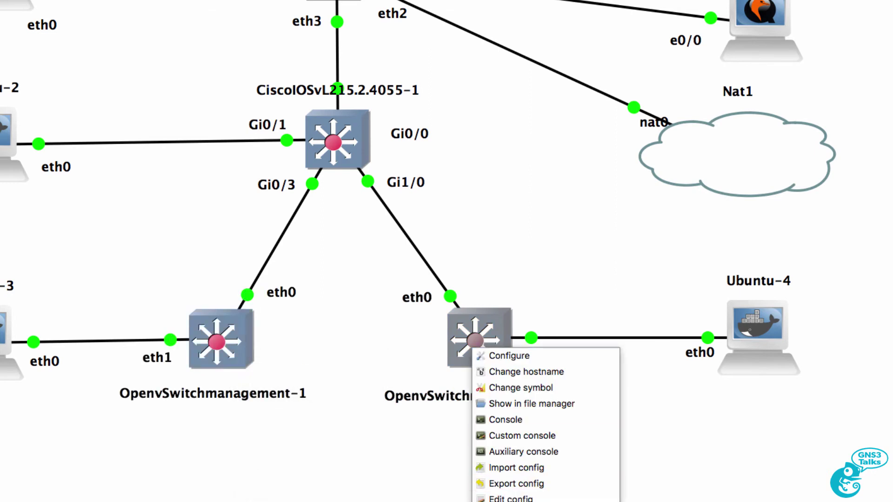
left_click(504, 463)
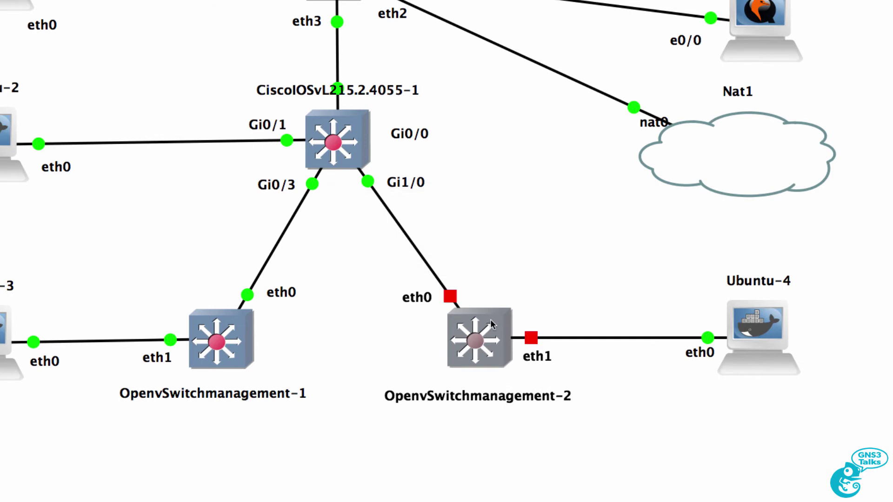
Uncomment the eth0 DHCP lines in OpenvSwitchmanagement-2's interfaces config and save it.
right_click(491, 320)
left_click(503, 473)
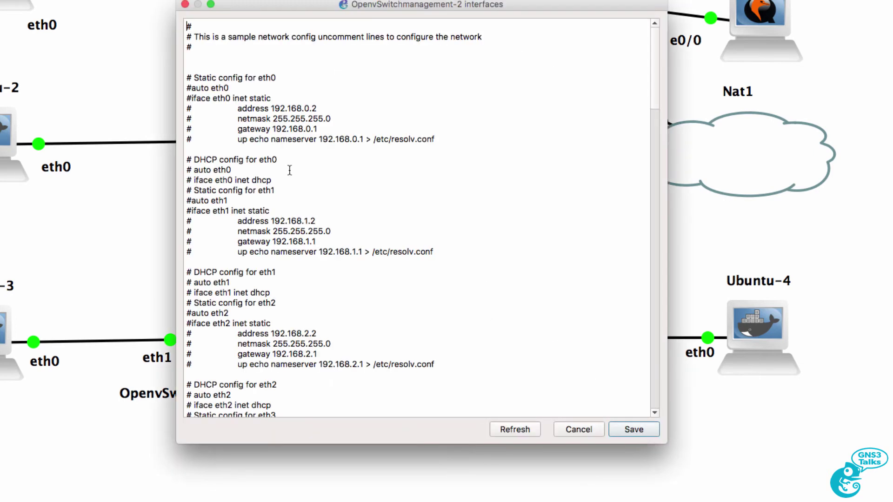
key("BackSpace")
key("Up")
key("BackSpace")
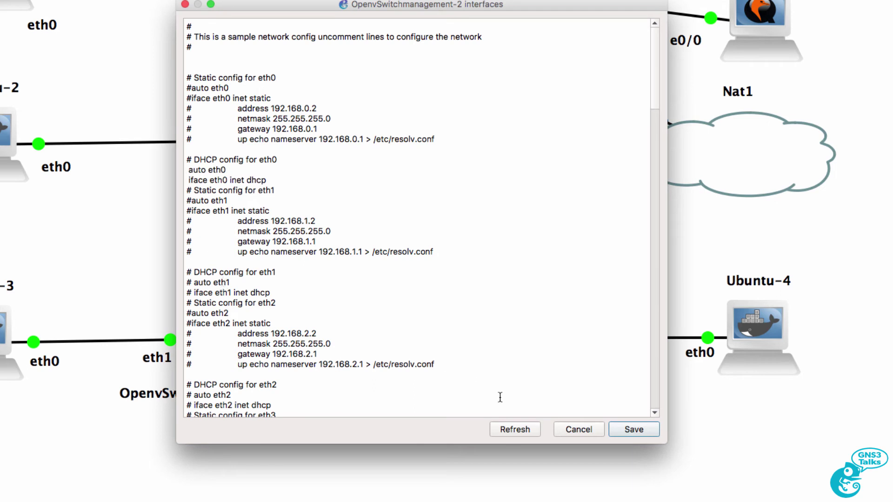
left_click(630, 429)
Start OpenvSwitchmanagement-2 again and open its console.
right_click(479, 318)
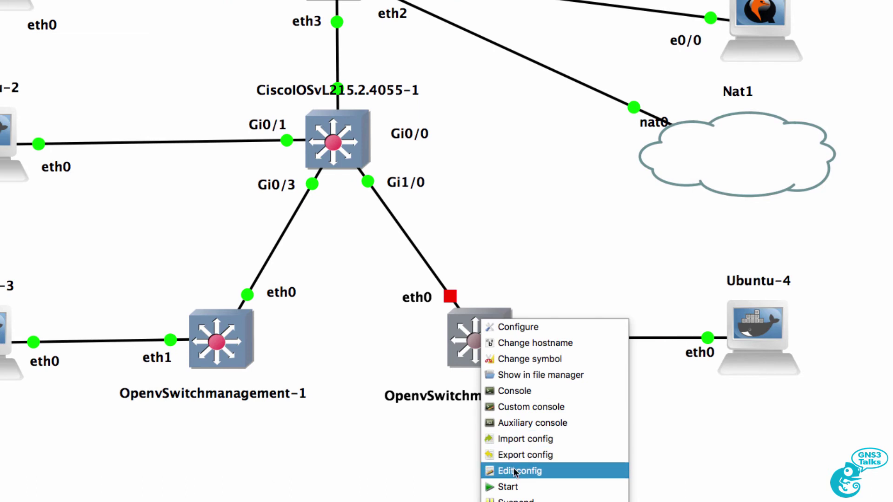
left_click(509, 487)
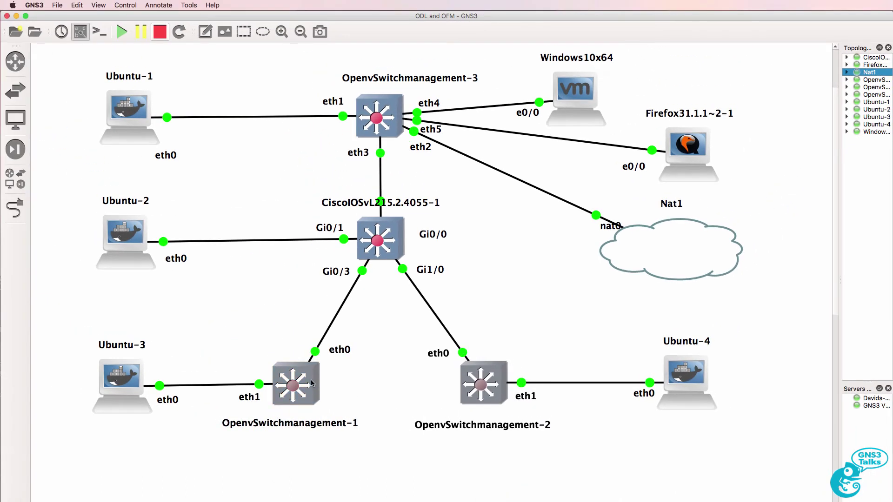
right_click(312, 384)
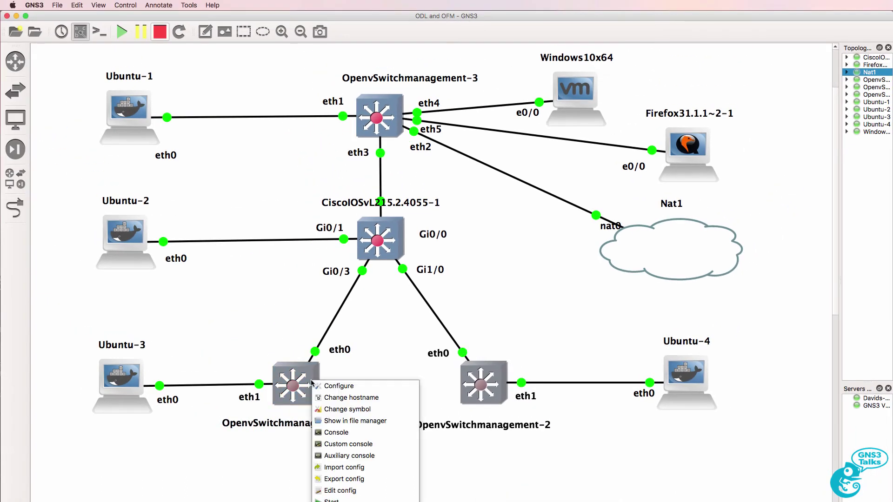
right_click(492, 384)
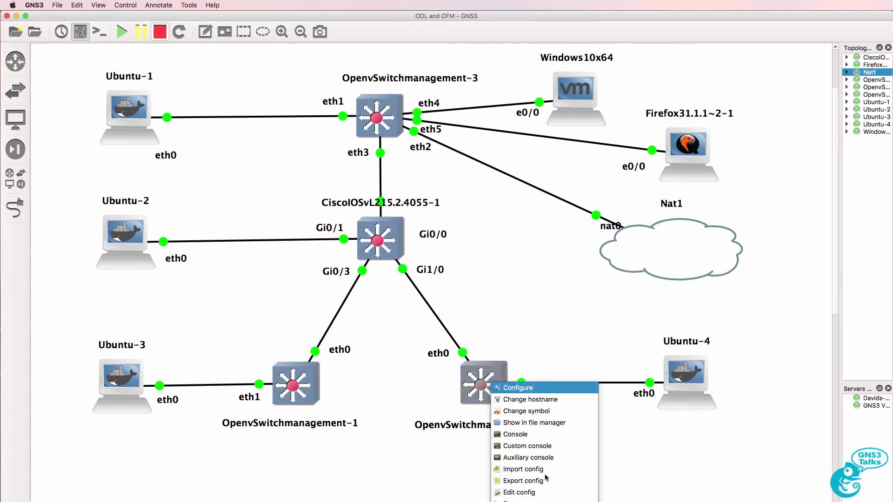
left_click(537, 439)
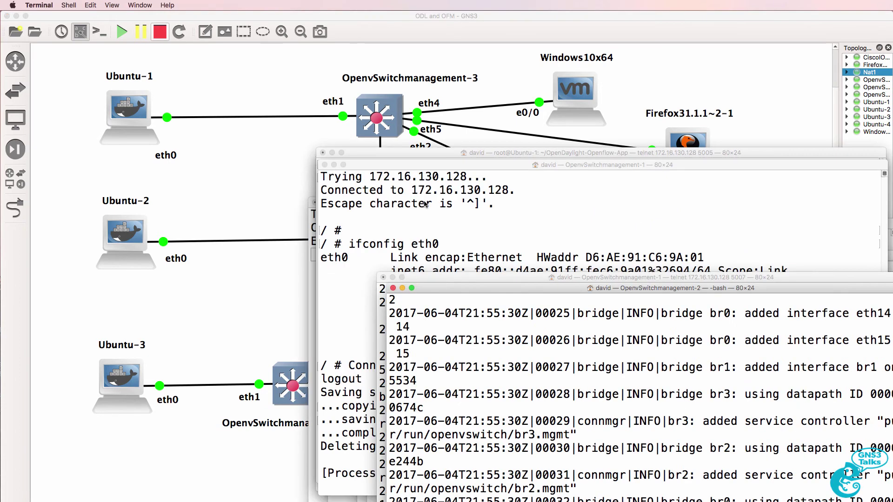
Run ifconfig eth0 on OpenvSwitchmanagement-1, showing address 192.168.122.182.
left_click_drag(522, 278, 462, 156)
type("ifconfig")
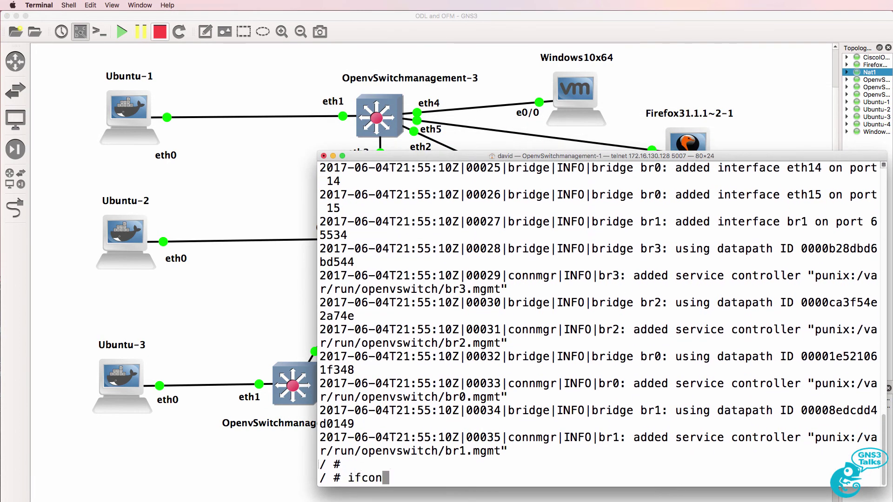
type("0")
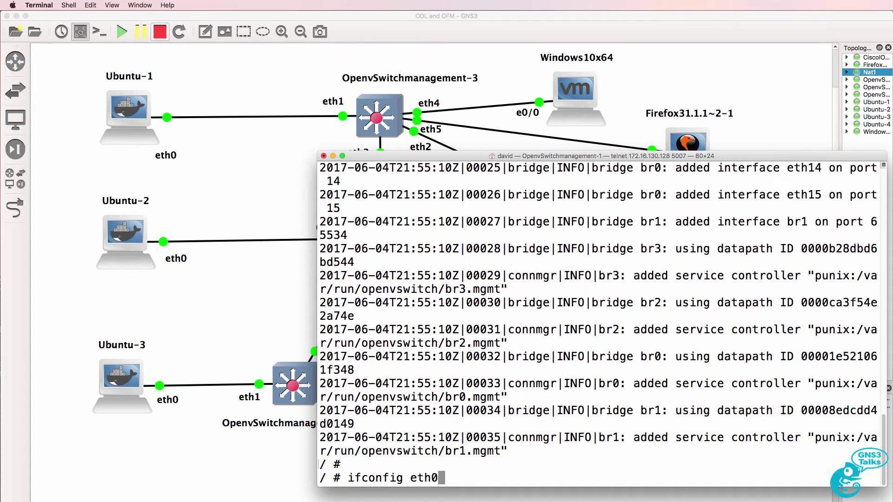
key("Return")
Ping 192.168.122.92 from OpenvSwitchmanagement-1 and stop it, showing 0% packet loss.
type("ping ")
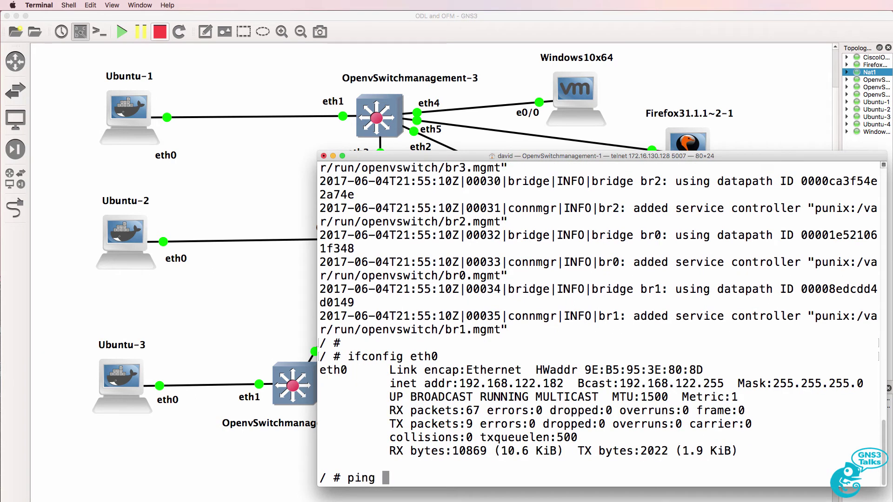
type("192.168.122.92")
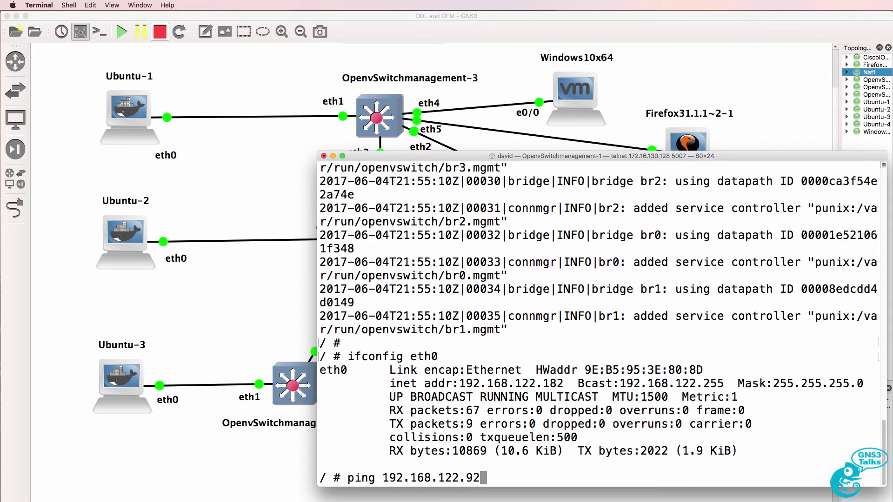
key("Return")
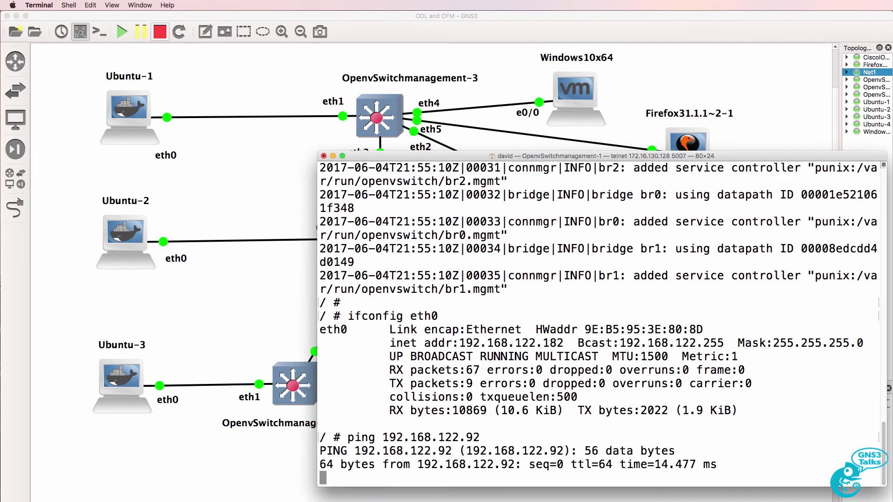
key("ctrl+c")
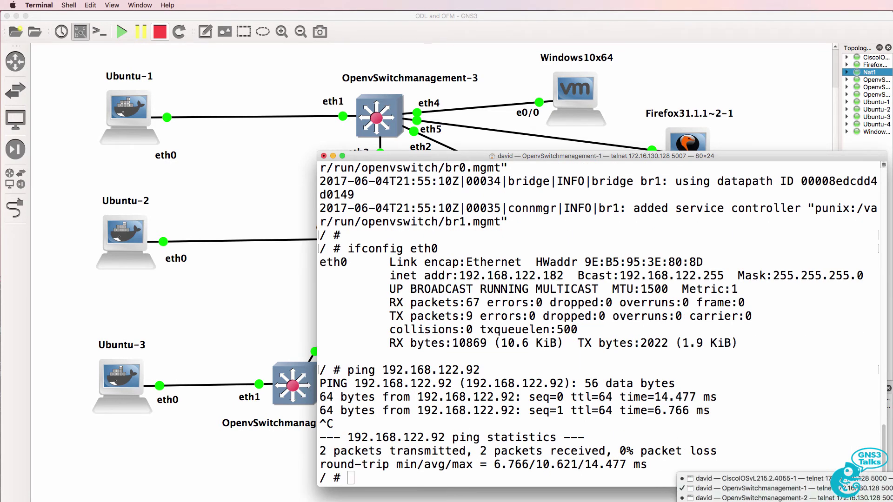
Ping 192.168.122.92 from the OpenvSwitchmanagement-2 console, getting 0% packet loss.
left_click(753, 497)
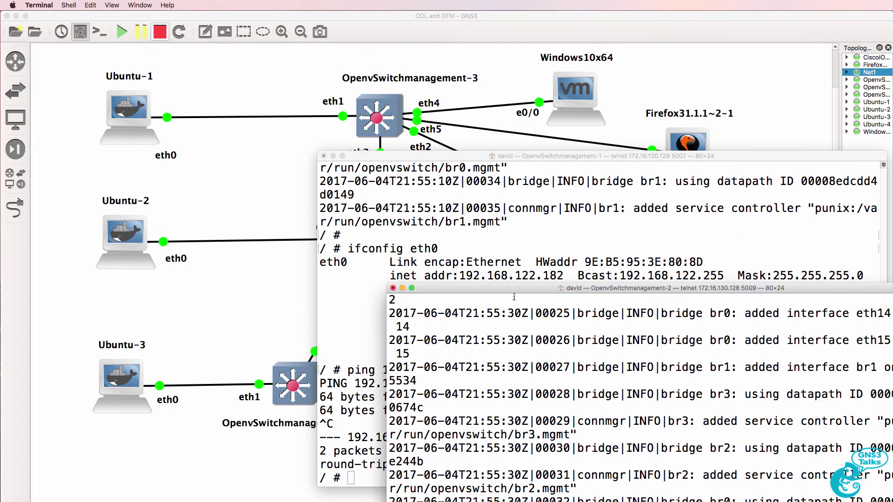
left_click_drag(514, 288, 432, 135)
type("ping 192.168.122.92")
key("Return")
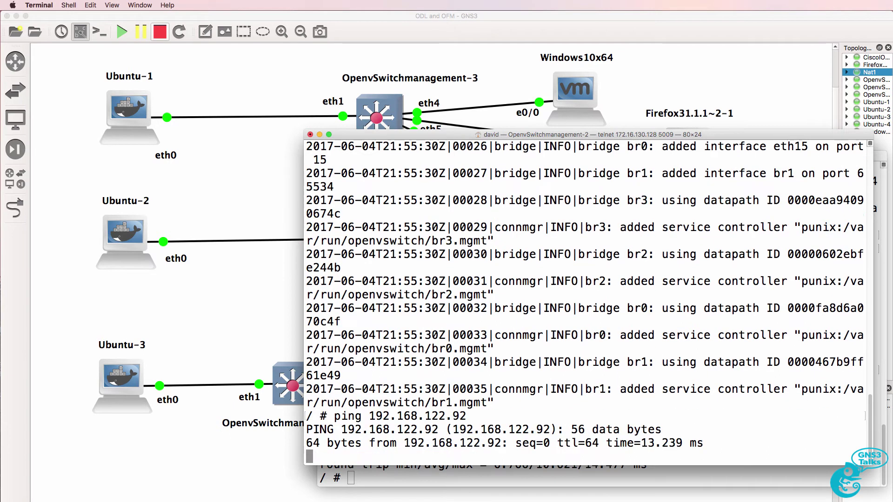
key("ctrl+c")
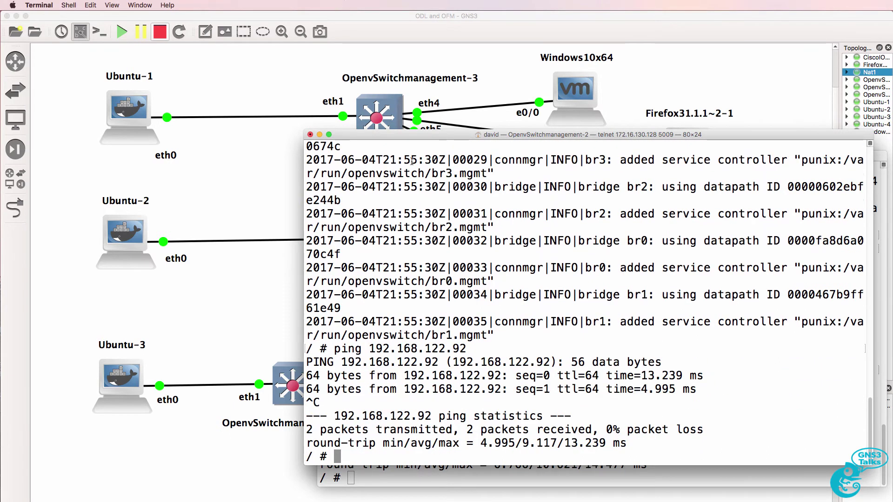
Bring the OpenvSwitchmanagement-1 console forward on the left, then switch to the text editor.
left_click(476, 470)
left_click_drag(470, 161, 275, 136)
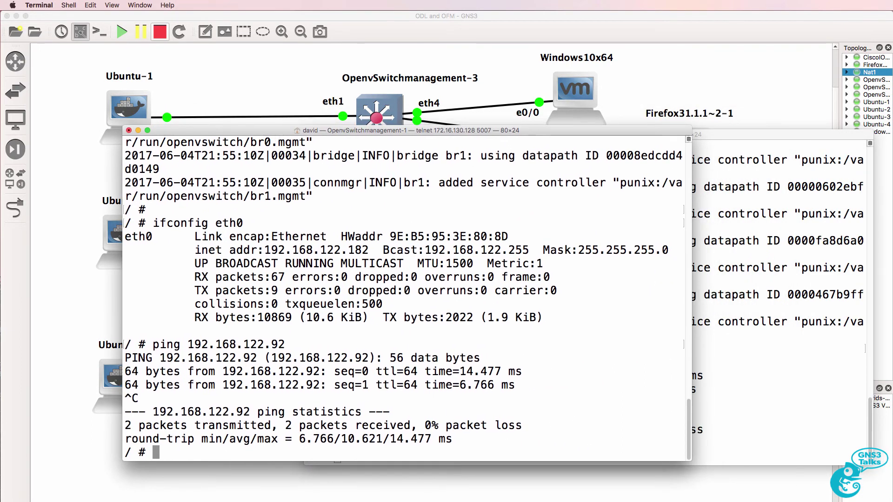
key("super+Tab")
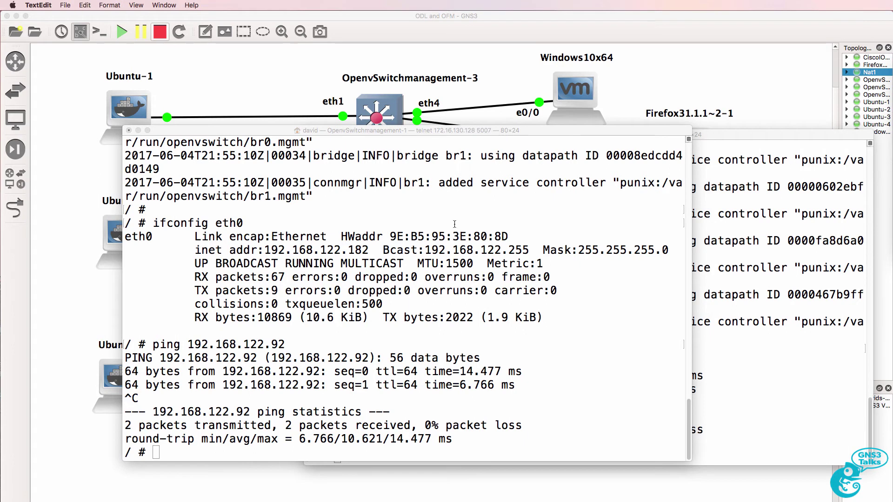
Enable STP on br0 with 'ovs-vsctl set Bridge br0 stp_enable=true' in both OVS consoles.
left_click(510, 296)
key("super+v")
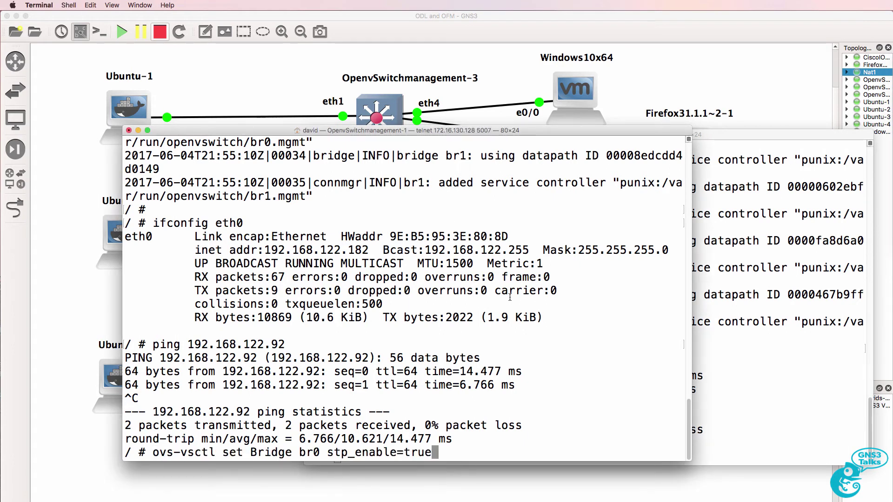
key("Return")
left_click(754, 286)
key("super+v")
key("Return")
Link OpenvSwitchmanagement-1 eth2 to OpenvSwitchmanagement-2 eth2.
left_click(2, 271)
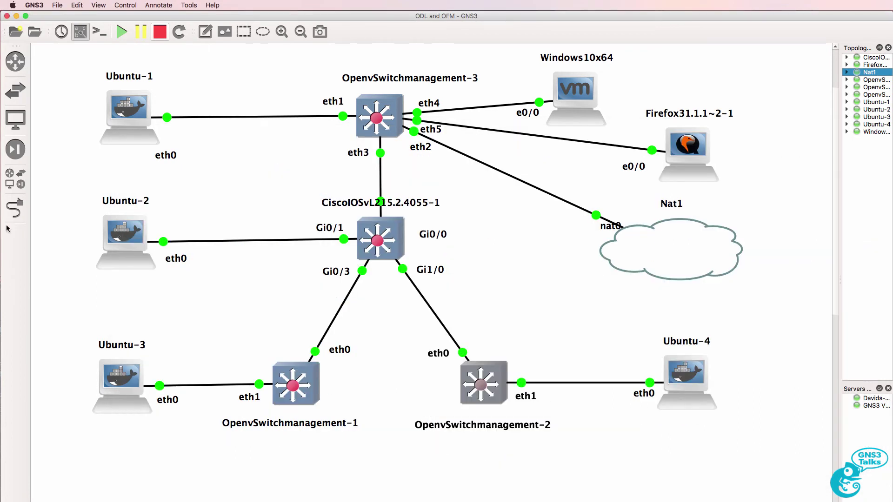
left_click(11, 210)
left_click(293, 385)
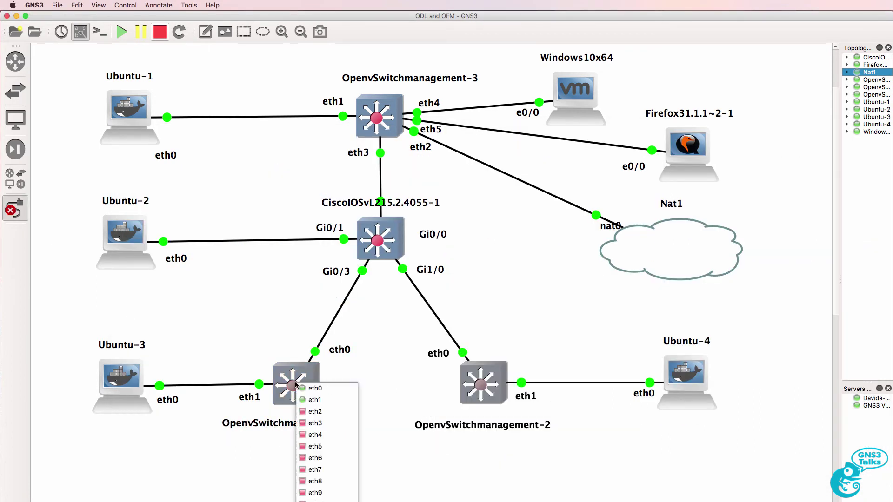
left_click(326, 411)
left_click(465, 385)
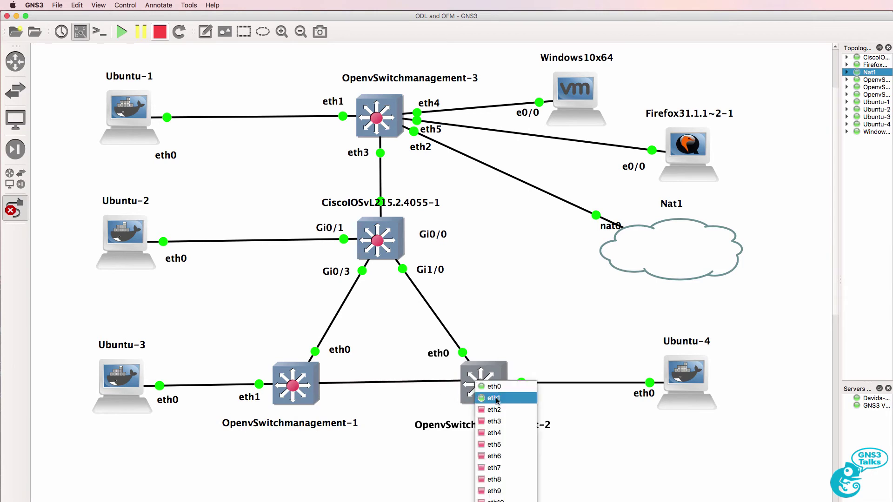
left_click(464, 409)
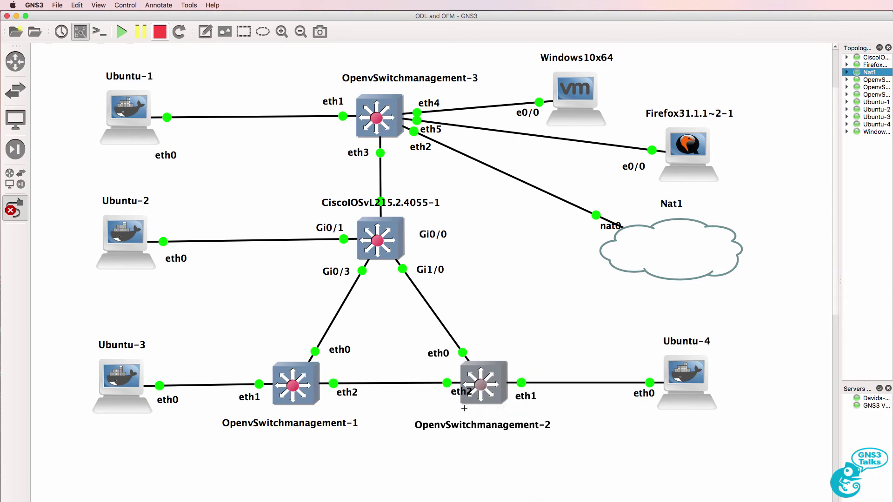
left_click(17, 209)
Reposition the eth0 and eth2 port labels of both switches beside their links.
left_click_drag(455, 399, 431, 402)
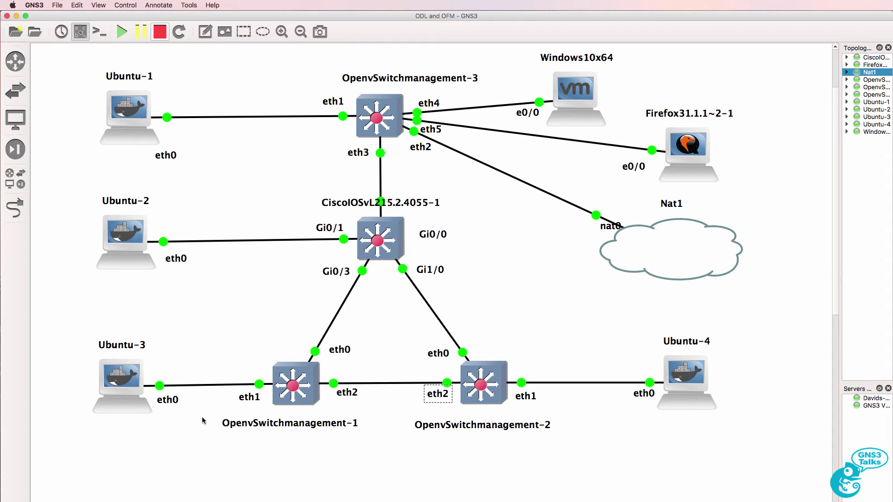
left_click(344, 351)
left_click_drag(344, 352, 303, 343)
left_click_drag(427, 356, 481, 339)
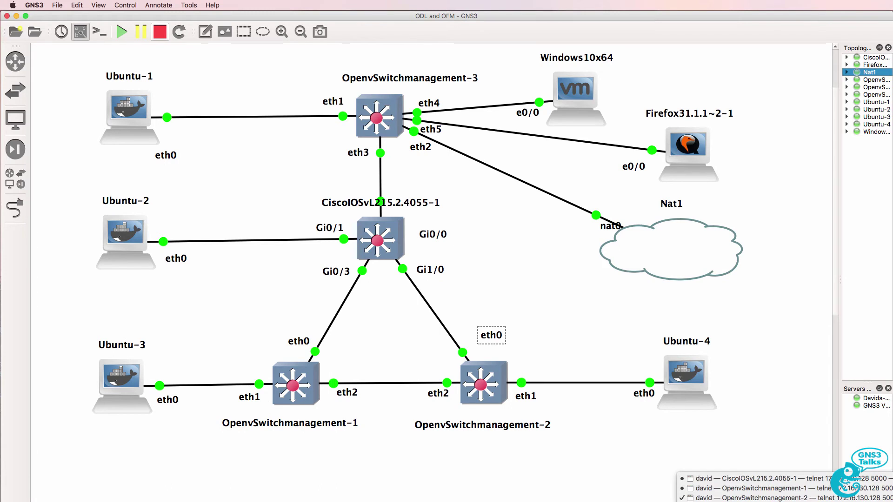
Run 'ovs-ofctl show br0' and highlight dpid 00001e521061f348 and the STP_FORWARD ports.
left_click(754, 488)
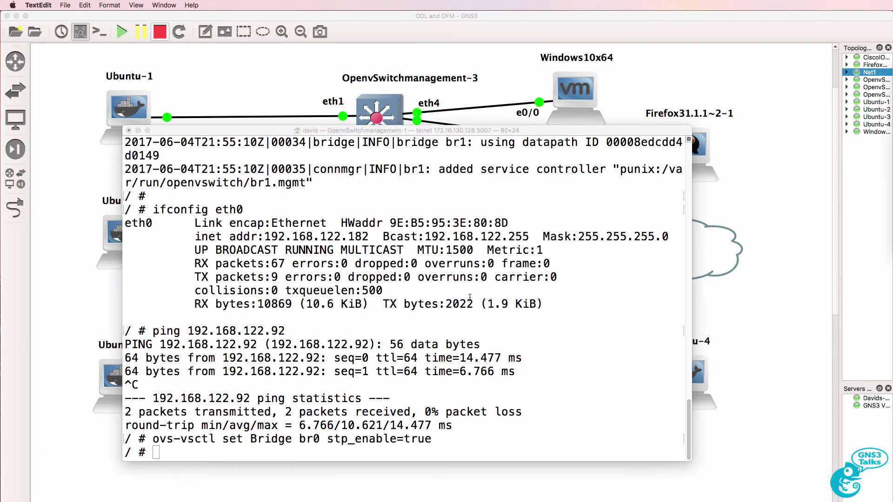
key("super+v")
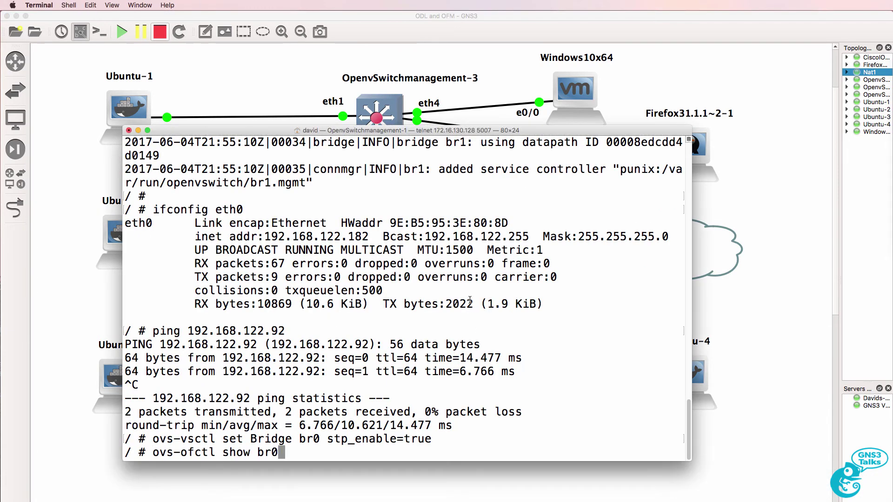
key("Return")
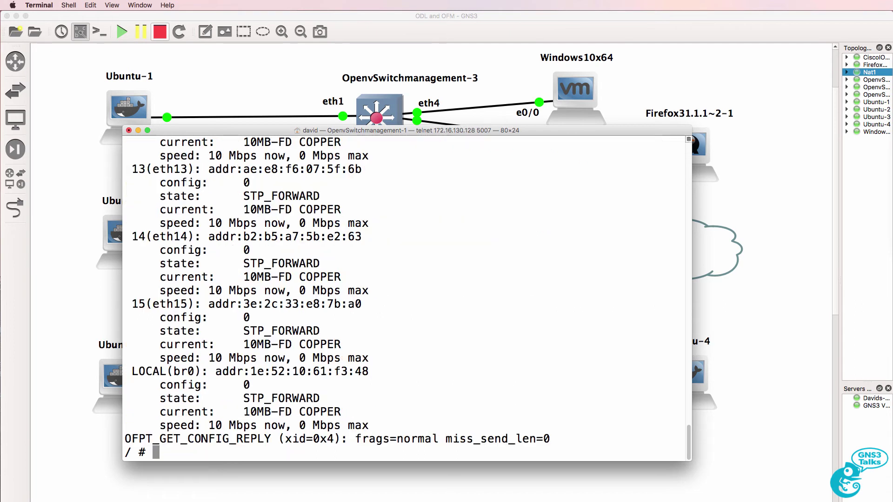
scroll(469, 300, "up", 15)
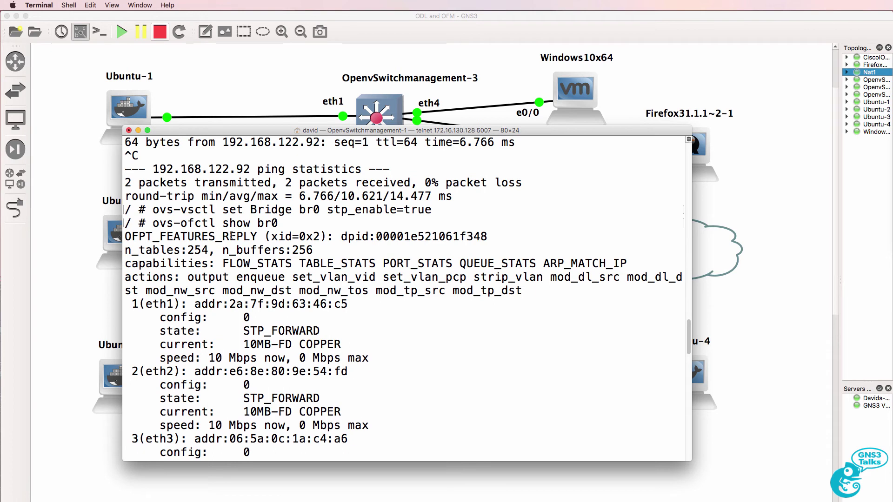
left_click_drag(277, 224, 152, 223)
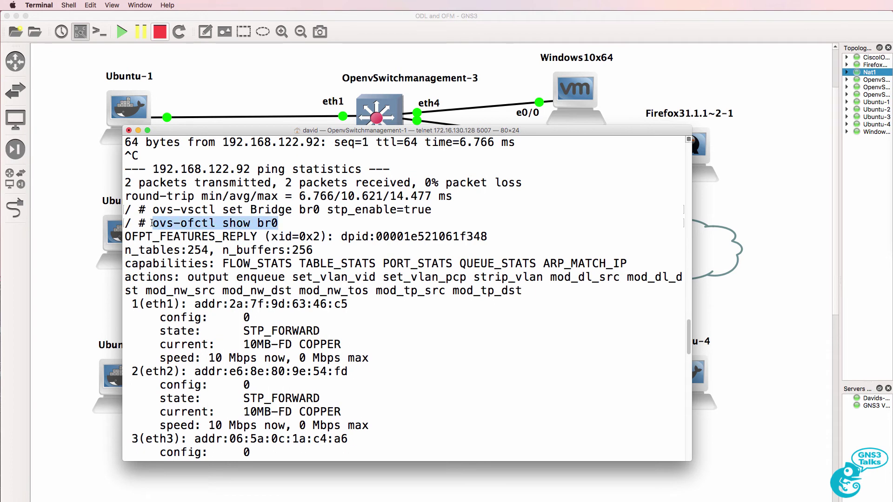
left_click_drag(338, 234, 523, 239)
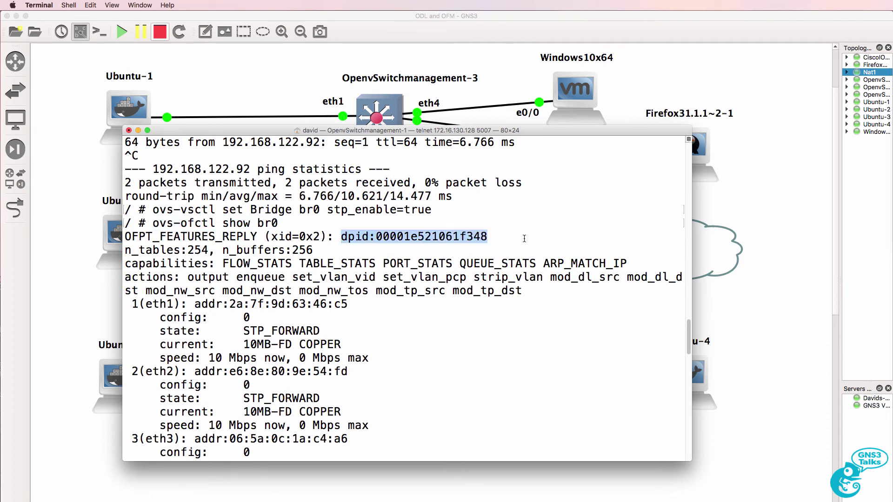
left_click_drag(321, 251, 120, 253)
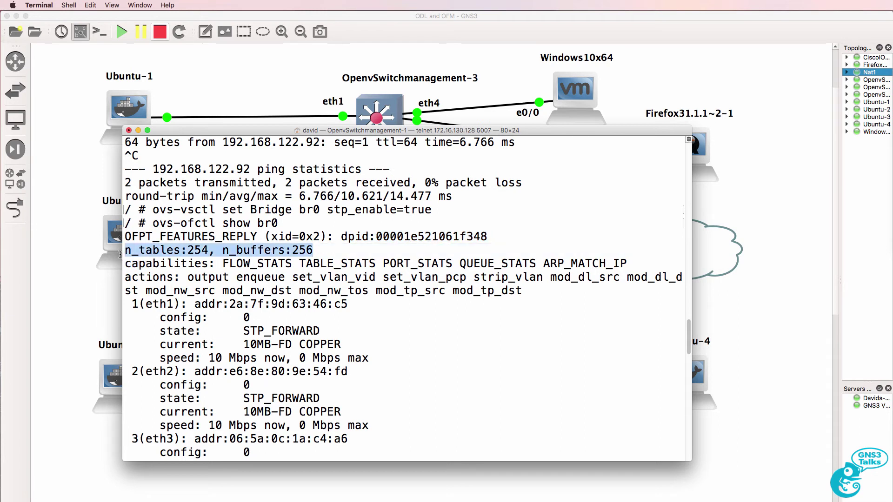
left_click_drag(136, 302, 353, 437)
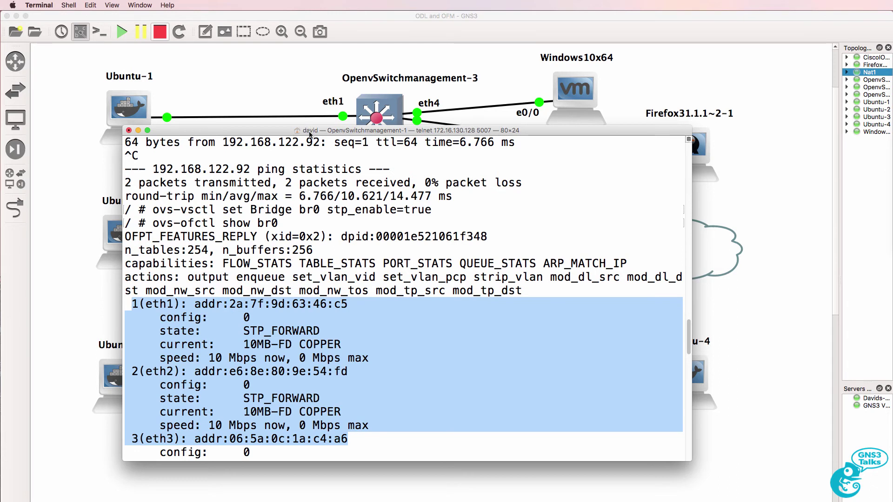
Move the console back over the topology and enter 'ovs-vsctl show' at the prompt.
left_click_drag(309, 131, 328, 9)
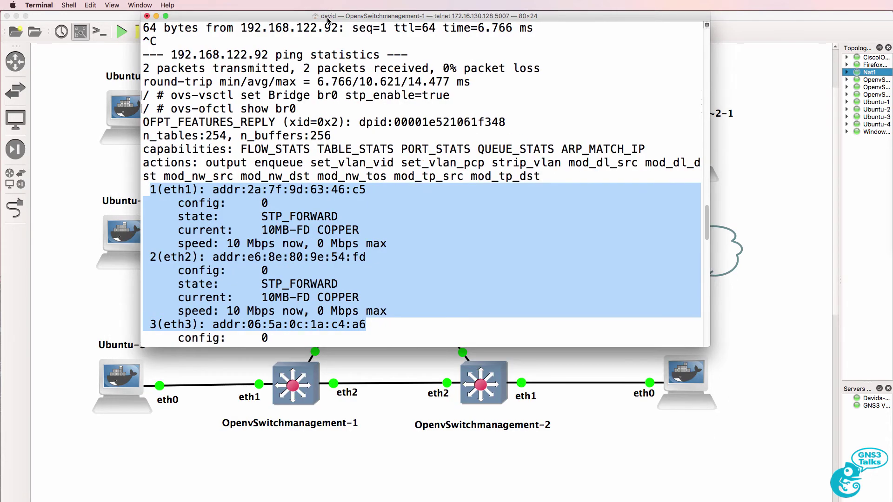
left_click_drag(330, 21, 419, 147)
scroll(450, 324, "down", 15)
type("ovs-vsctl show")
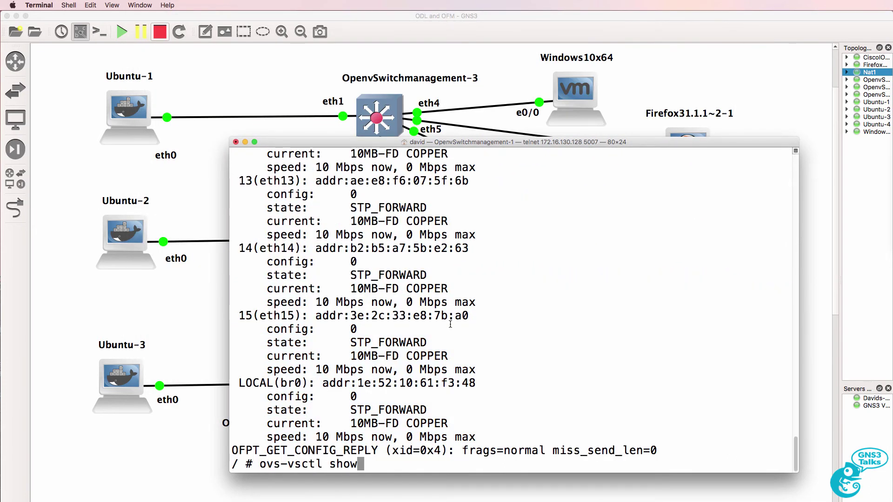
Run ovs-vsctl show and highlight br0's eth2 and eth1 port entries.
key("Return")
scroll(444, 327, "up", 6)
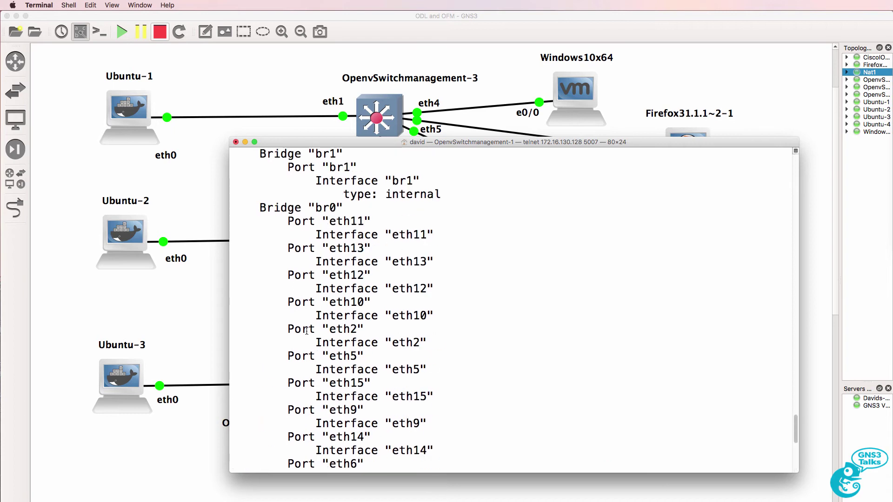
left_click_drag(279, 323, 455, 340)
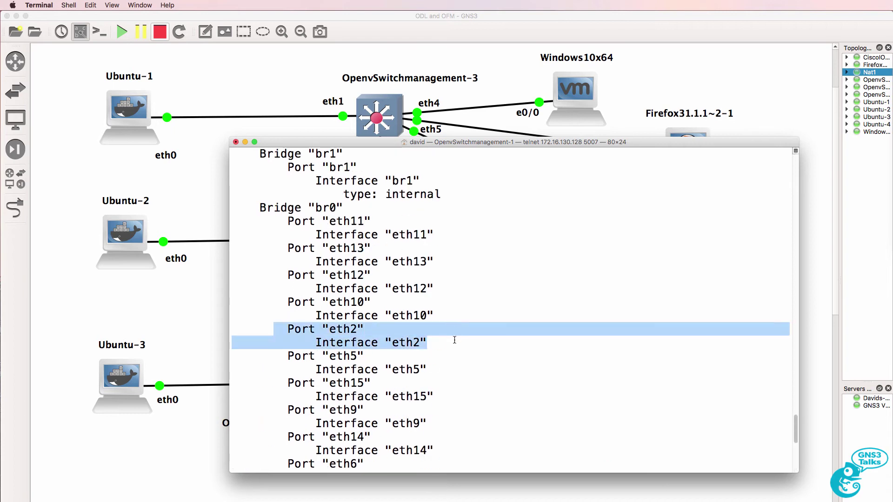
scroll(387, 201, "down", 5)
left_click_drag(257, 405, 438, 424)
key("Return")
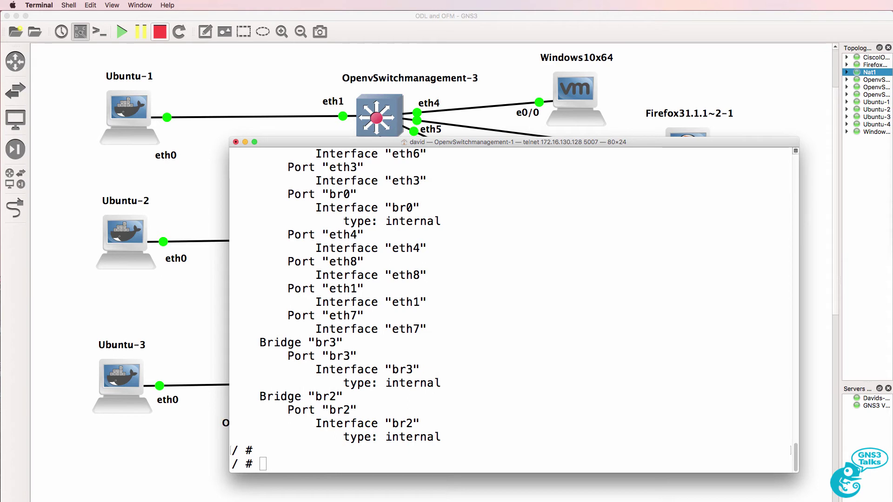
left_click_drag(389, 141, 203, 143)
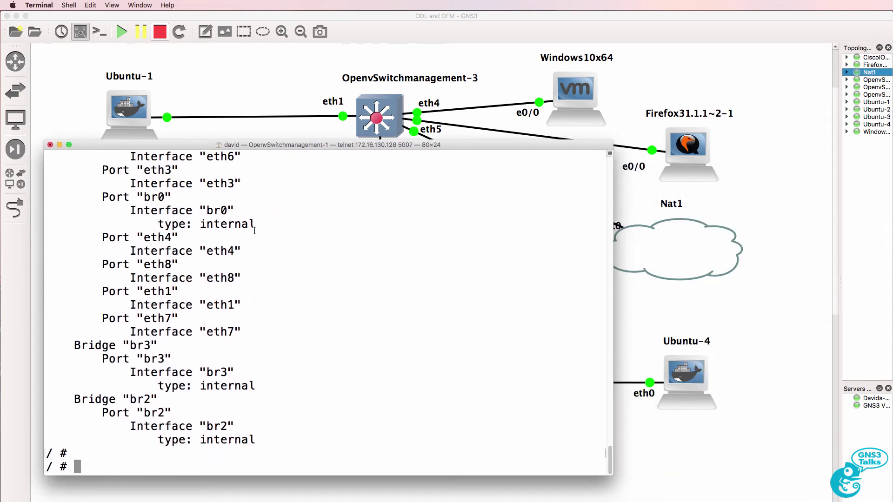
Set br0's controller to tcp:192.168.122.92:6633 on both Open vSwitch consoles.
key("super+v")
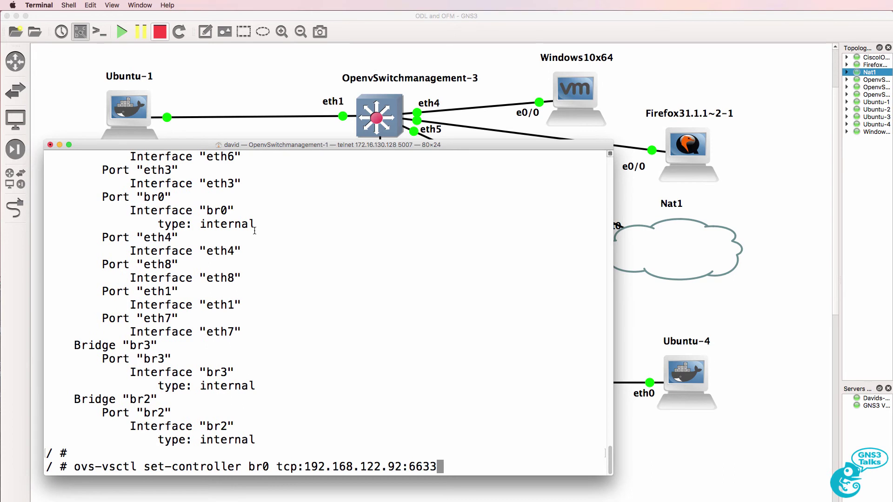
key("Return")
key("super+grave")
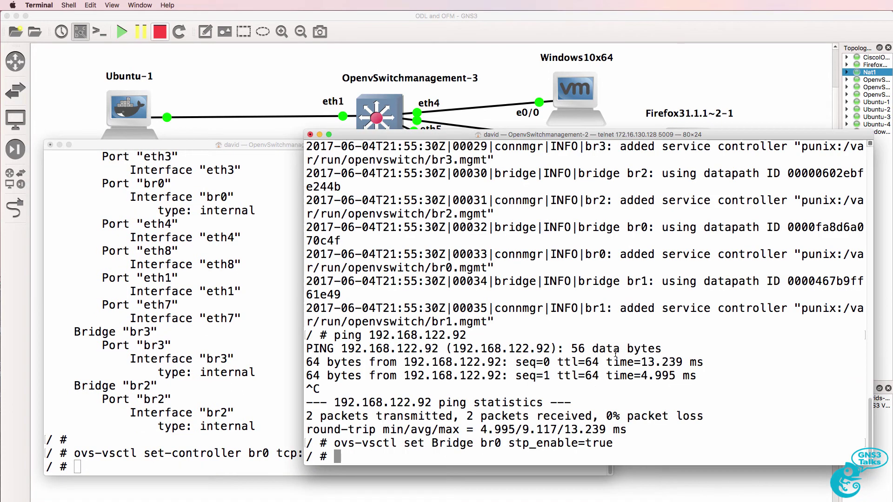
type("ovs-vsctl set-controller br0 tcp:192.168.122.92:6633")
key("Return")
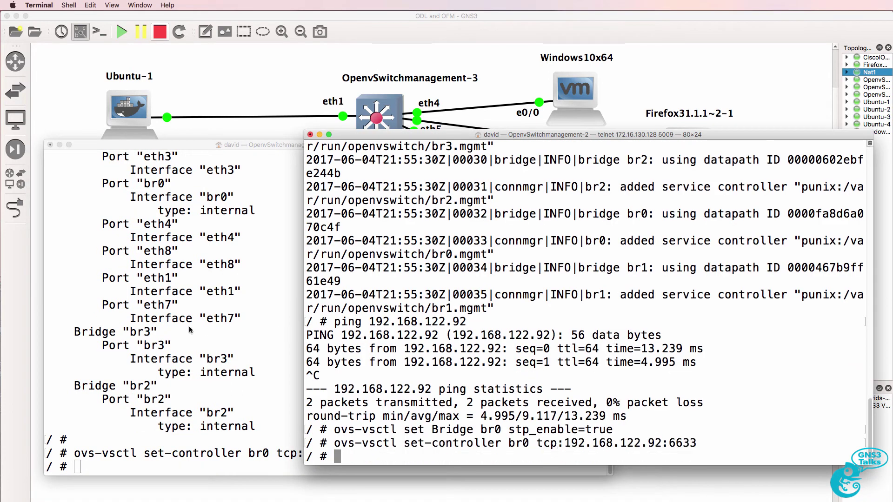
On OpenvSwitchmanagement-1, recall ovs-vsctl show and highlight br0's controller is_connected: true.
left_click(209, 339)
type("ovs-vsctl set-controller br0 tcp:192.168.122.92:6633")
key("Up")
key("Up")
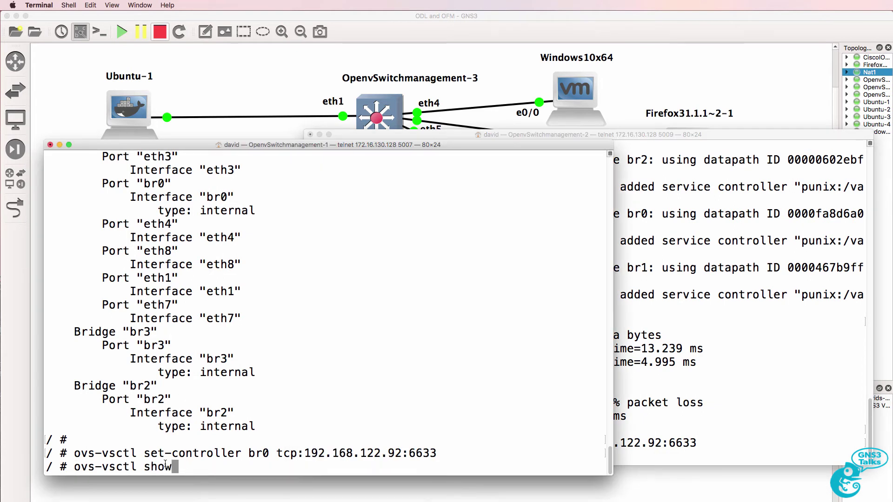
left_click_drag(183, 465, 76, 463)
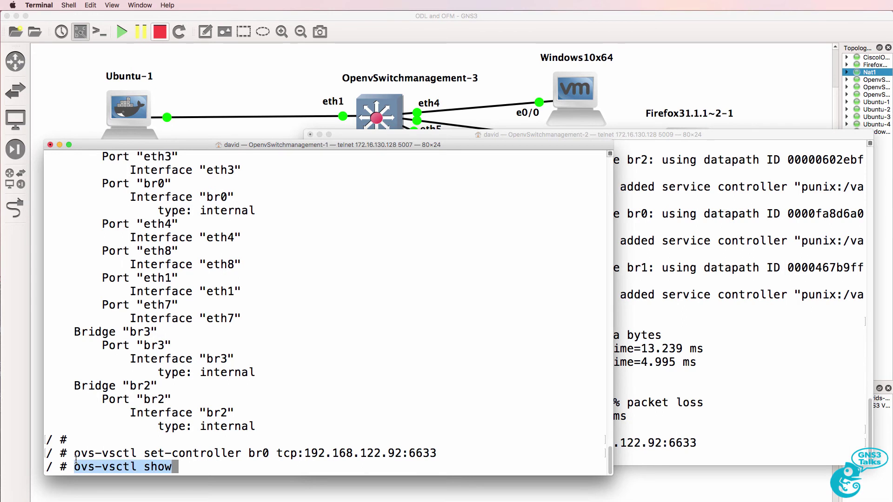
scroll(76, 460, "up", 8)
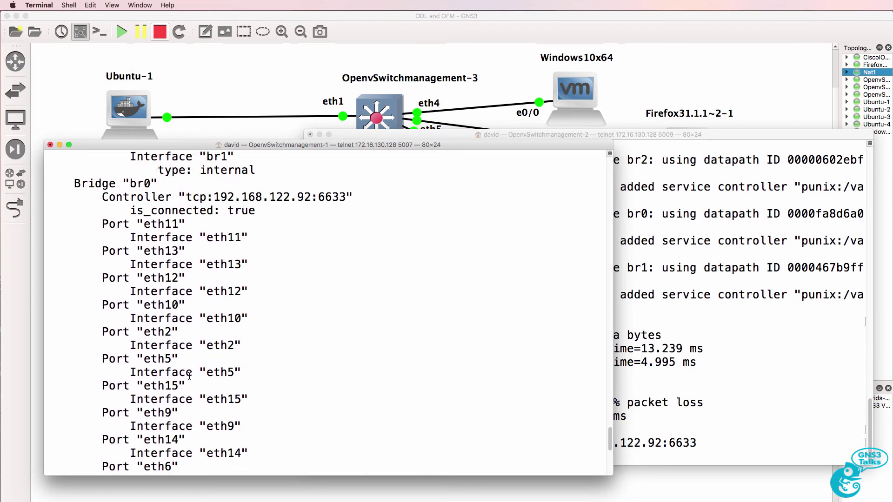
scroll(189, 376, "up", 2)
left_click_drag(75, 254, 302, 277)
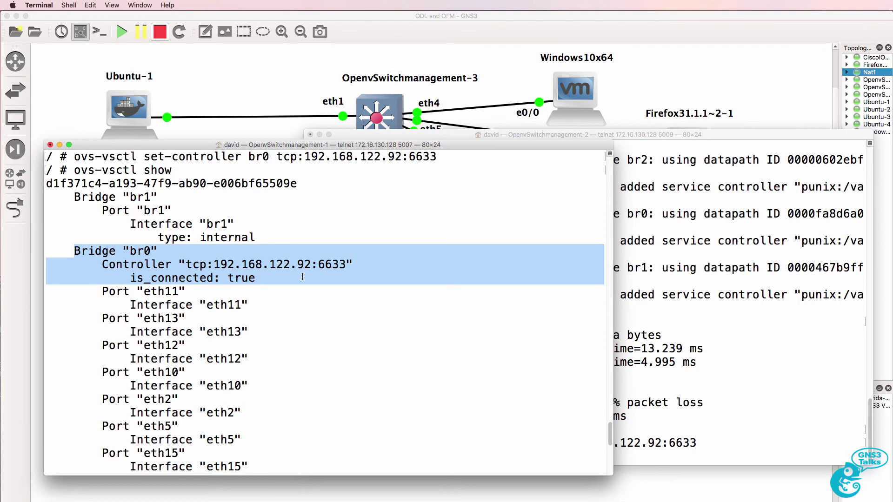
Run ovs-vsctl show on OpenvSwitchmanagement-2 and highlight its br0 controller connection status.
left_click(666, 259)
type("ovs-vsctl show")
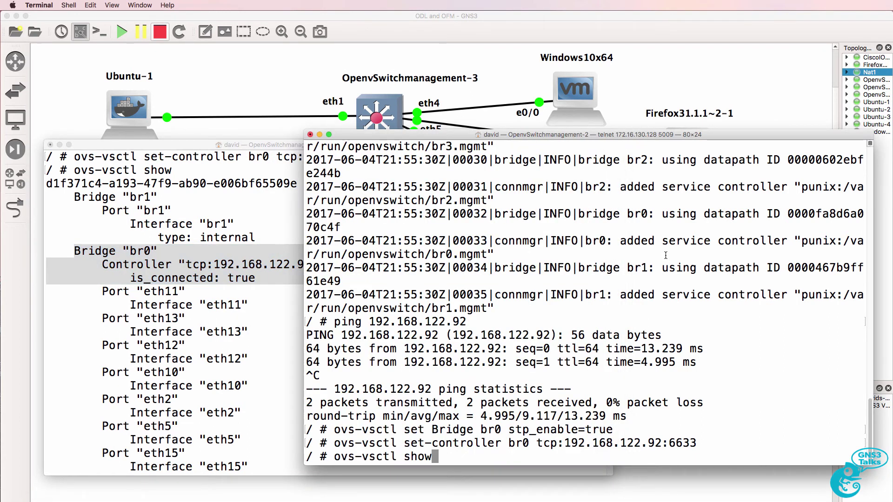
key("Return")
scroll(552, 313, "up", 10)
scroll(553, 312, "down", 1)
left_click_drag(527, 348, 286, 316)
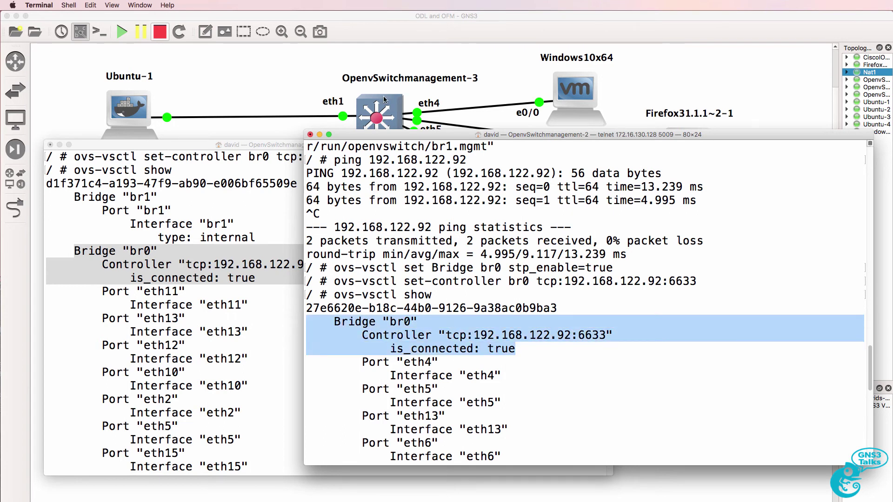
left_click(409, 30)
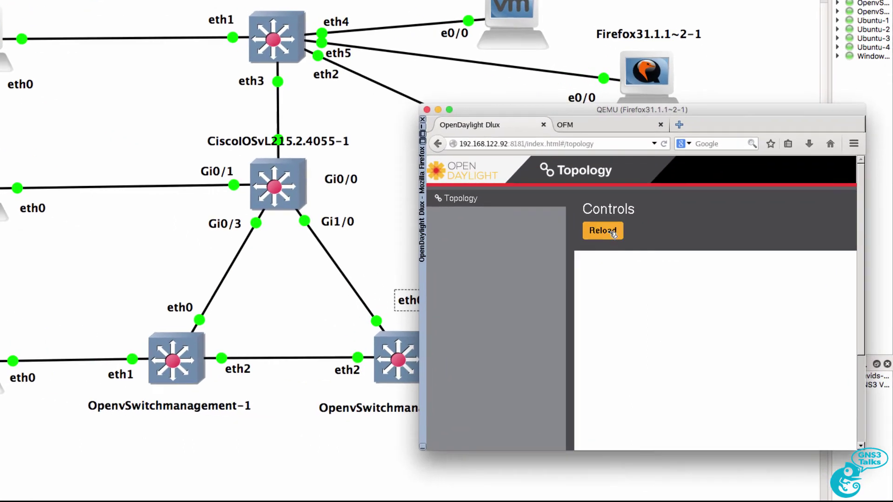
Reload the Dlux Topology and OpenFlow Manager pages, then move the Ubuntu-3 console upper left.
left_click(651, 277)
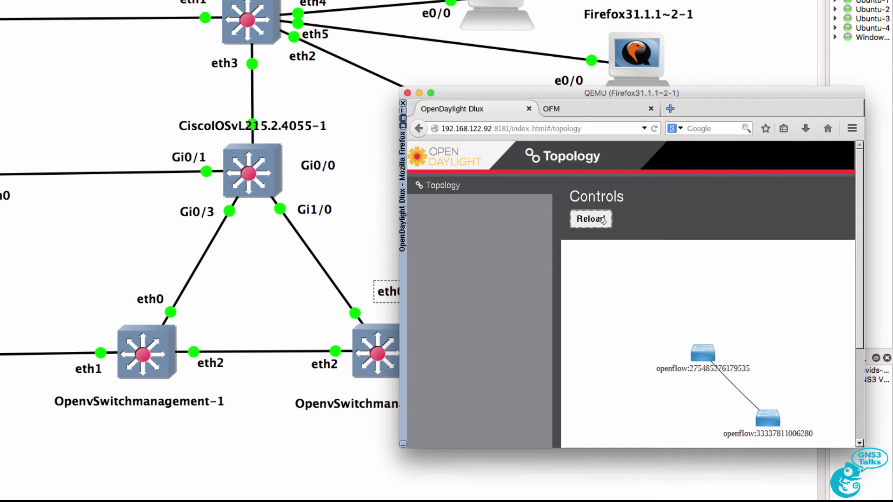
scroll(797, 263, "down", 2)
scroll(845, 256, "up", 2)
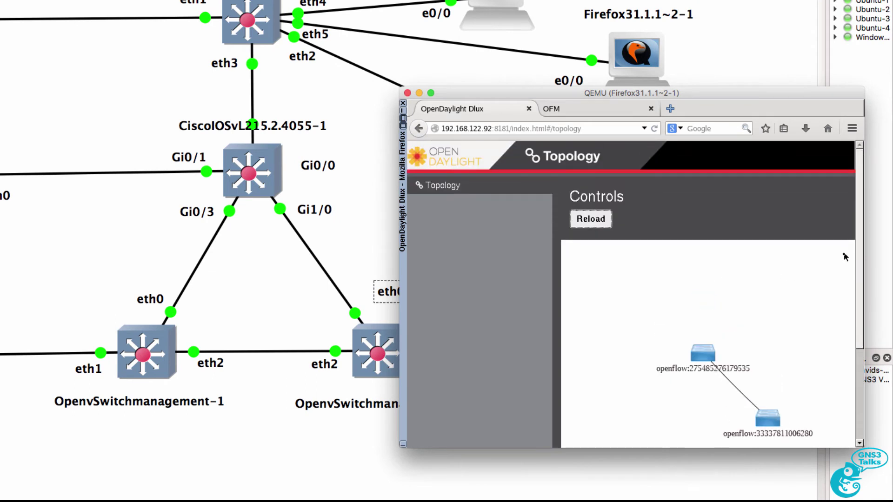
left_click(557, 109)
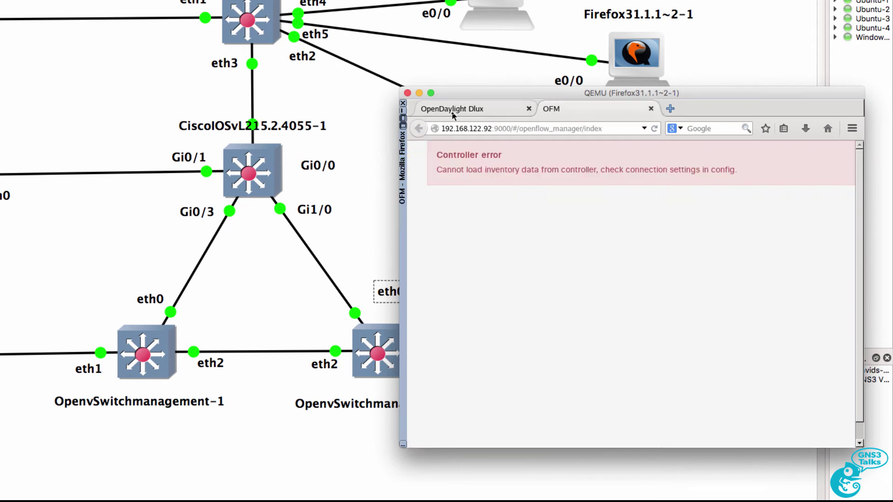
left_click(656, 129)
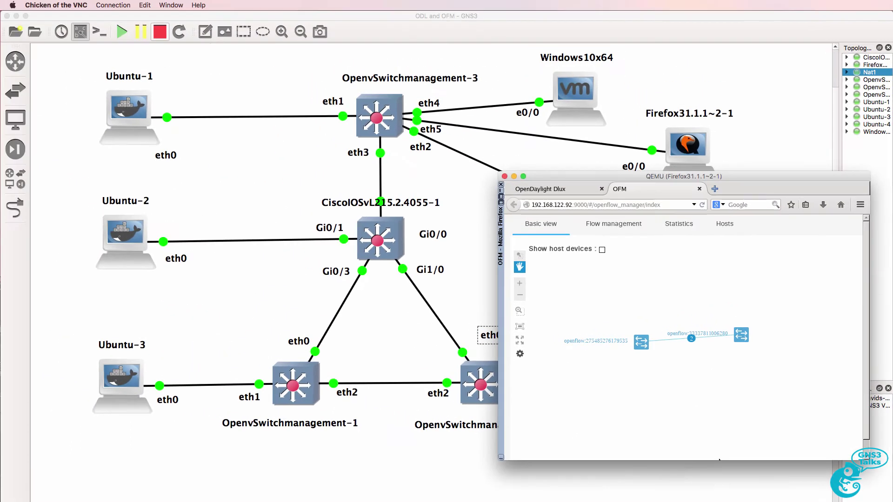
left_click_drag(417, 256, 135, 75)
Run ifconfig on Ubuntu-3 and highlight its address 192.168.0.2.
type("ifconfig")
key("Return")
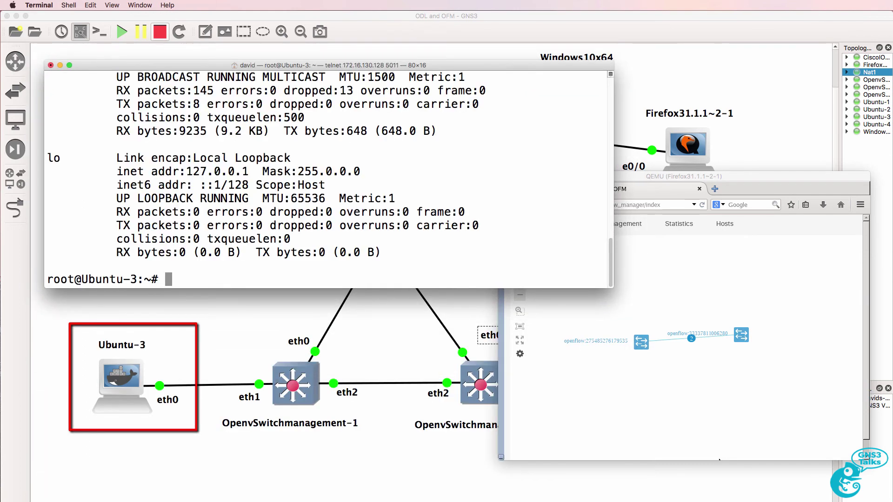
scroll(274, 197, "up", 5)
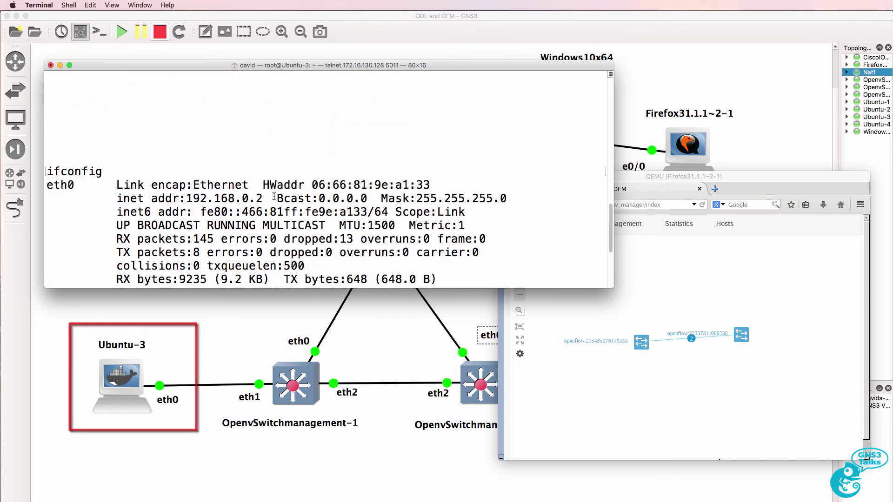
left_click_drag(274, 197, 177, 196)
Ping 192.168.0.3 from Ubuntu-3 until two replies arrive with 0% packet loss.
type("ping 192.186.")
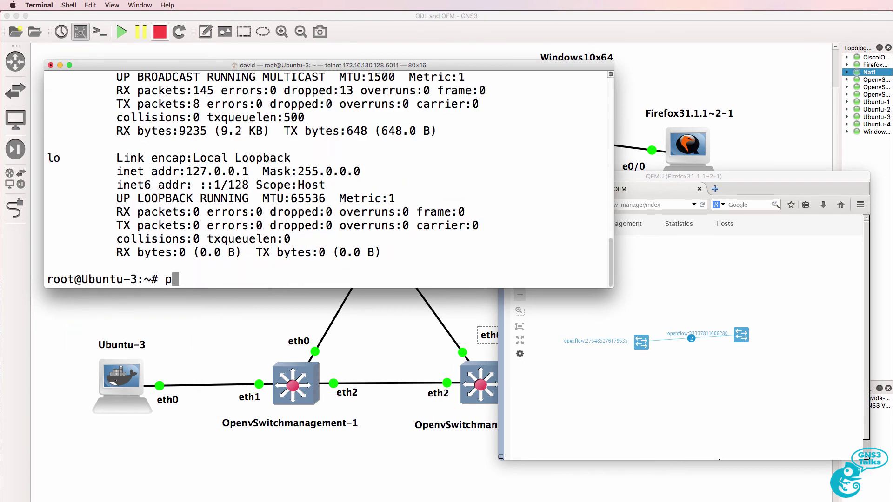
key("BackSpace")
key("BackSpace")
key("BackSpace")
type("68.0.2")
key("BackSpace")
type("3")
key("Return")
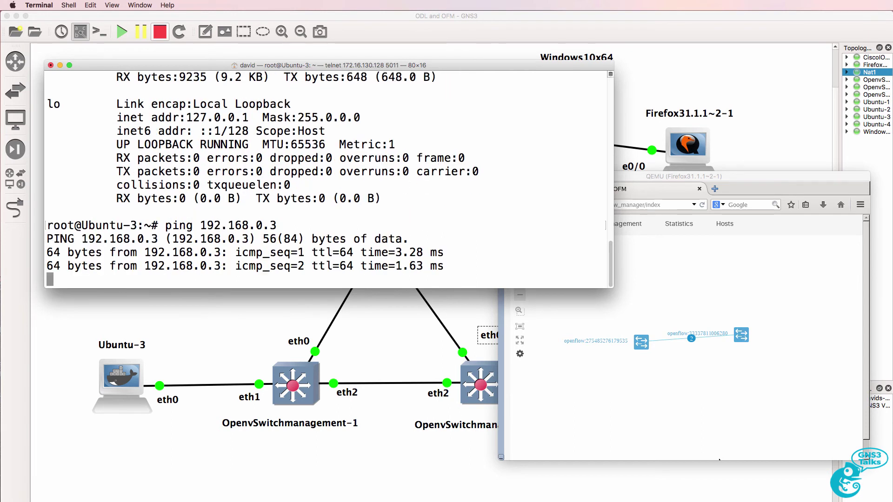
key("ctrl+c")
left_click(712, 258)
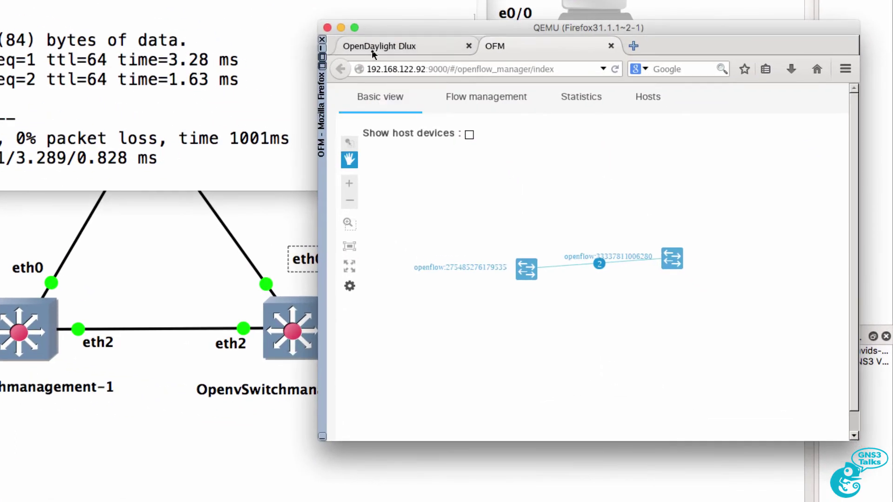
left_click(538, 191)
Reload the Dlux topology so the hosts appear attached to the switches.
left_click(541, 174)
left_click_drag(702, 229, 663, 218)
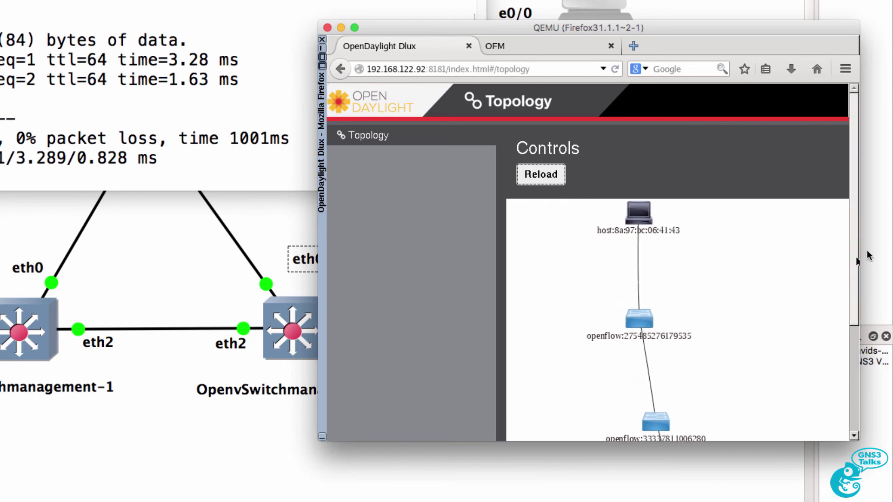
left_click_drag(855, 254, 861, 377)
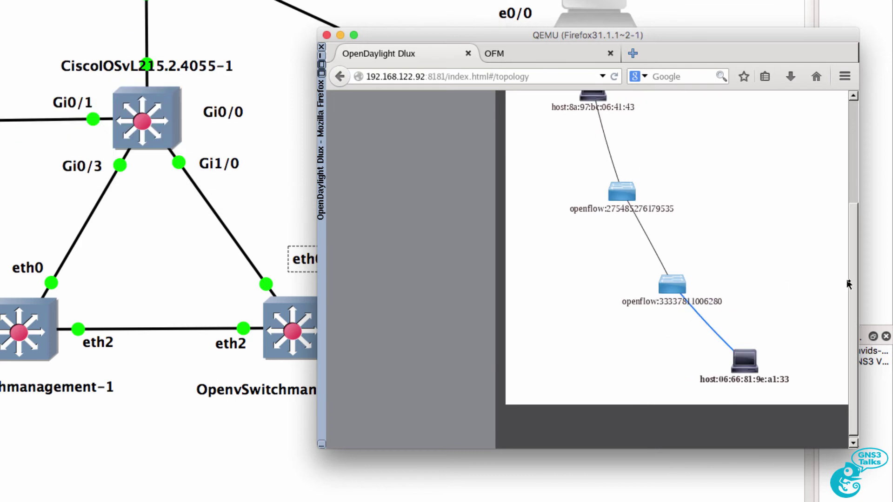
scroll(744, 186, "up", 5)
Turn on 'Show host devices' in OpenFlow Manager and shift both switch nodes left.
left_click(549, 54)
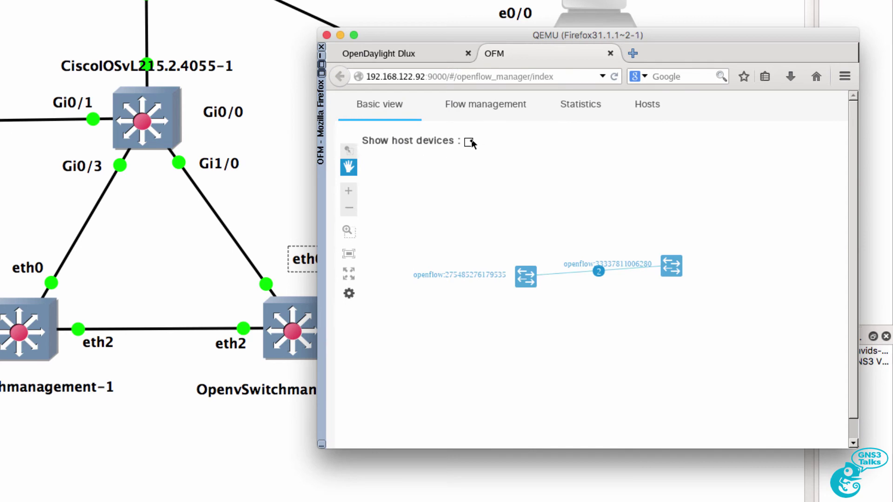
left_click(468, 142)
left_click(469, 143)
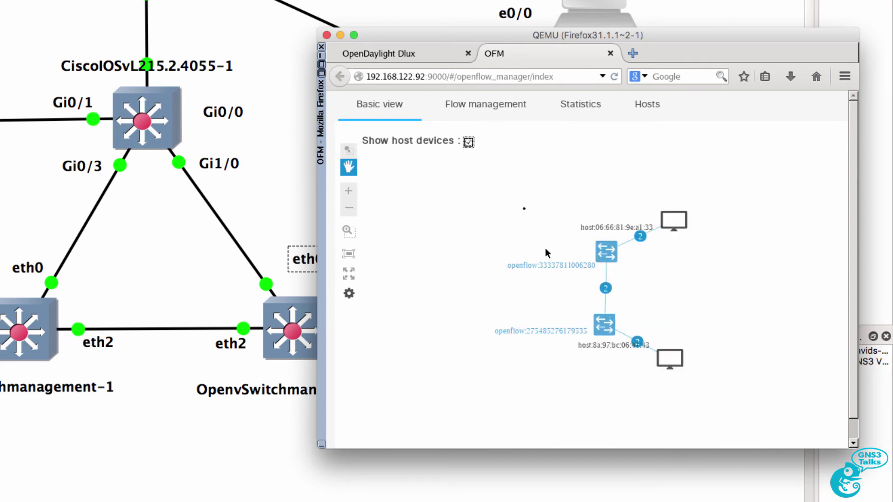
left_click_drag(606, 252, 543, 216)
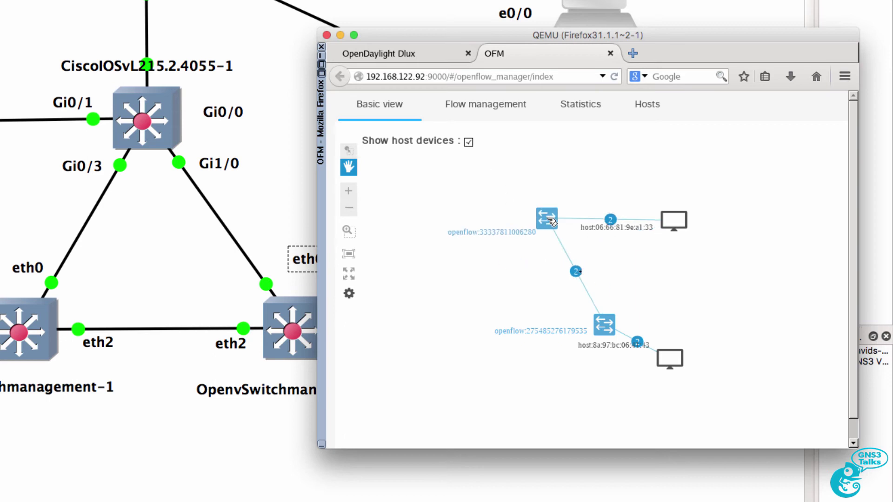
left_click_drag(609, 336, 559, 334)
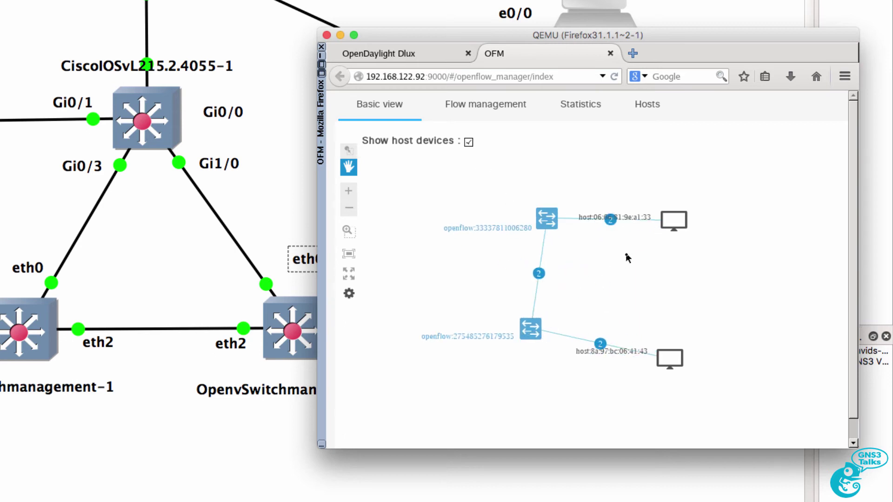
left_click(433, 54)
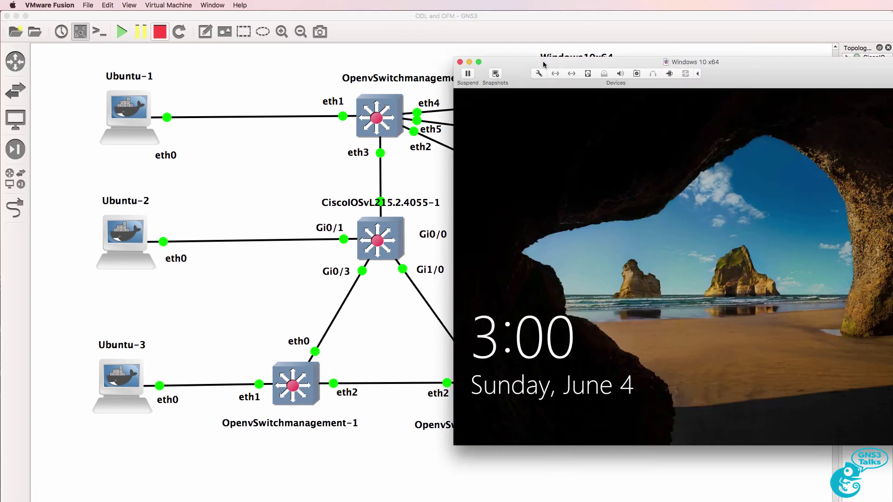
Unlock the Windows 10 VM by entering the account password.
left_click_drag(551, 52, 491, 94)
left_click(542, 221)
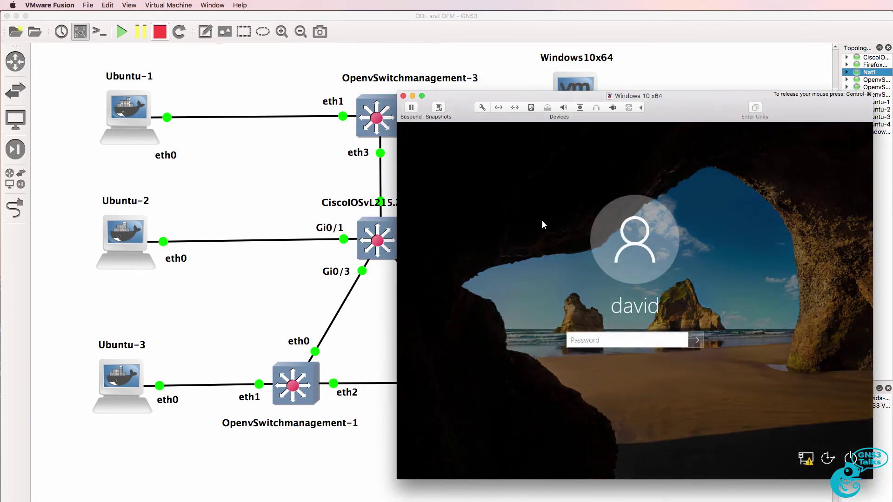
type("*****")
key("Return")
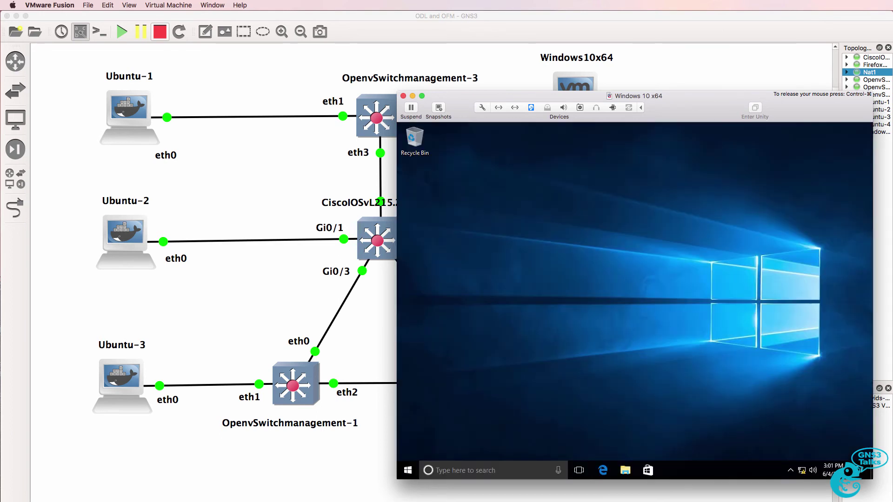
Open Edge at 192.168.122.92:8181/index.html to reach the OpenDaylight login.
left_click(603, 470)
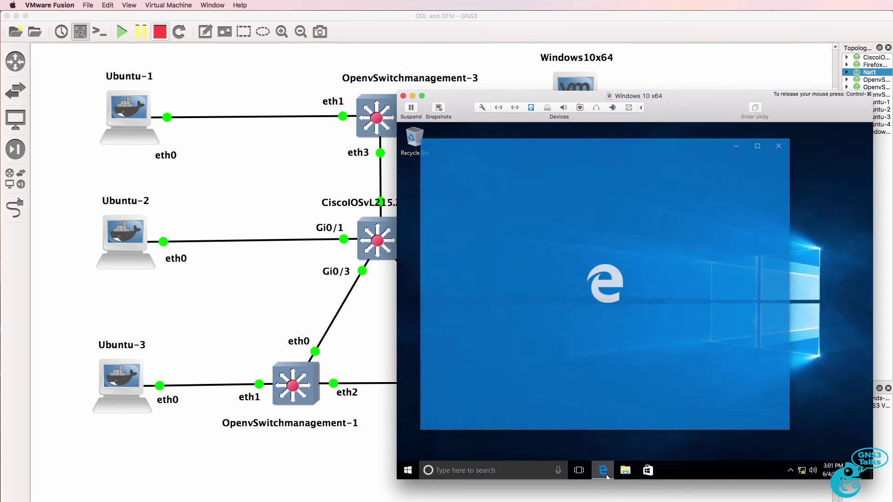
left_click(568, 162)
left_click(568, 162)
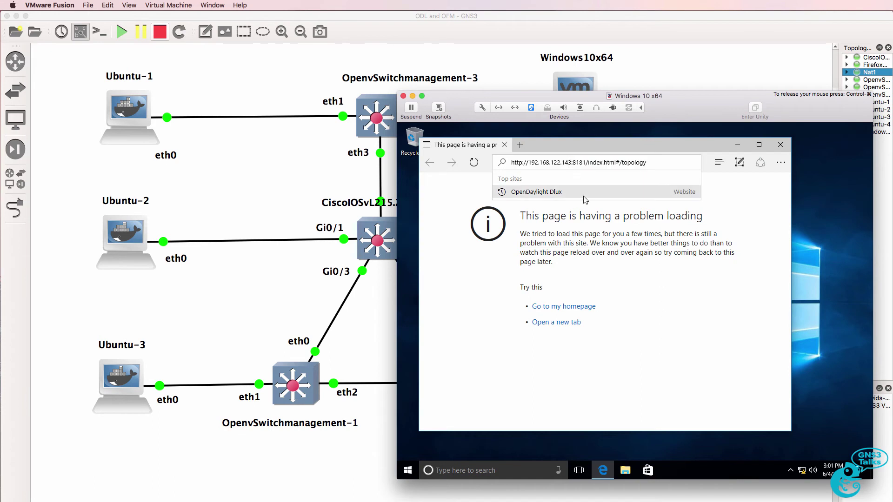
key("BackSpace")
key("BackSpace")
key("BackSpace")
type("9")
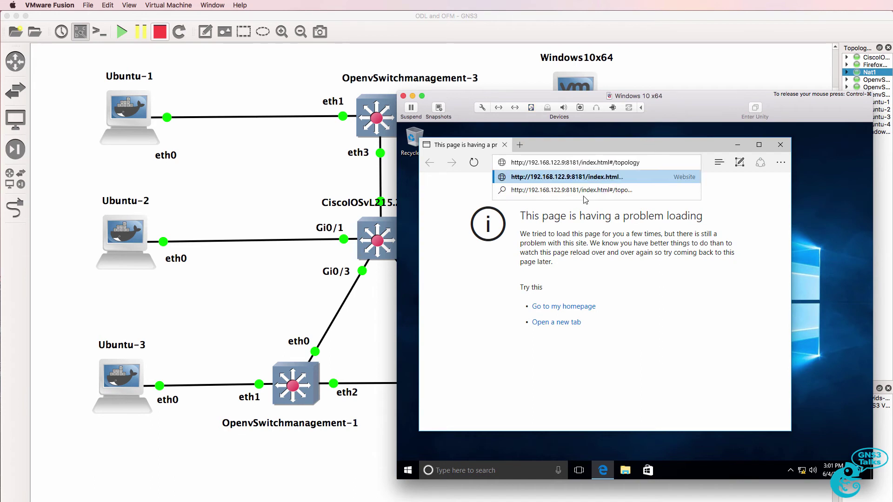
type("2")
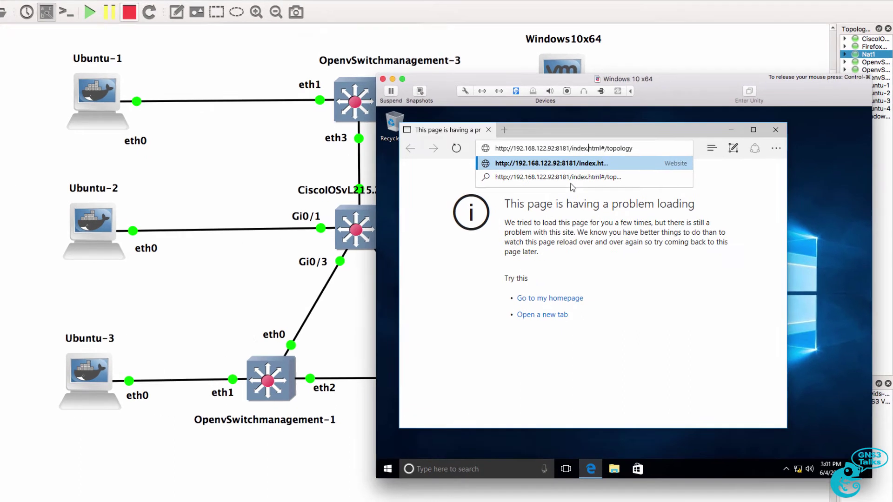
key("Right")
key("Right")
key("Right")
key("Right")
key("Right")
key("Right")
key("Right")
key("Right")
key("Right")
key("Right")
key("Right")
key("Right")
key("Right")
key("Right")
key("Right")
key("Right")
key("Right")
key("Right")
key("Right")
key("BackSpace")
key("BackSpace")
key("Delete")
key("Delete")
key("Delete")
key("Delete")
key("Delete")
key("Delete")
key("Delete")
key("Return")
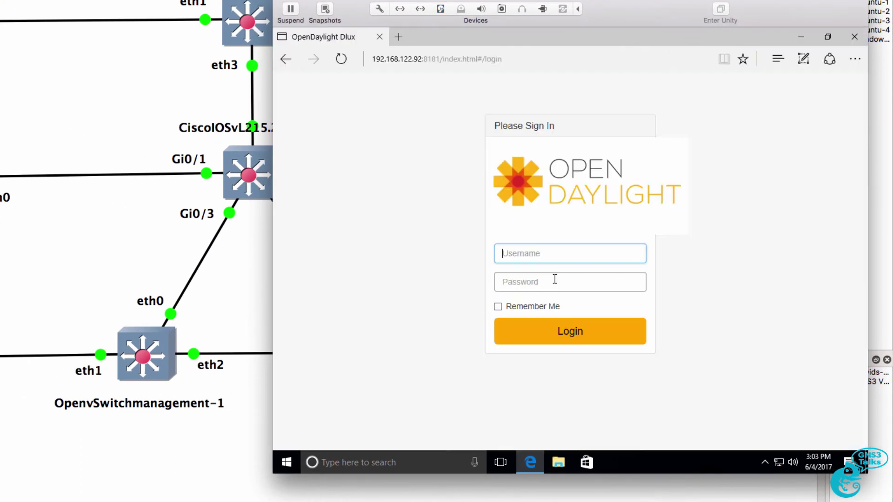
type("admin")
left_click(554, 279)
type("admin")
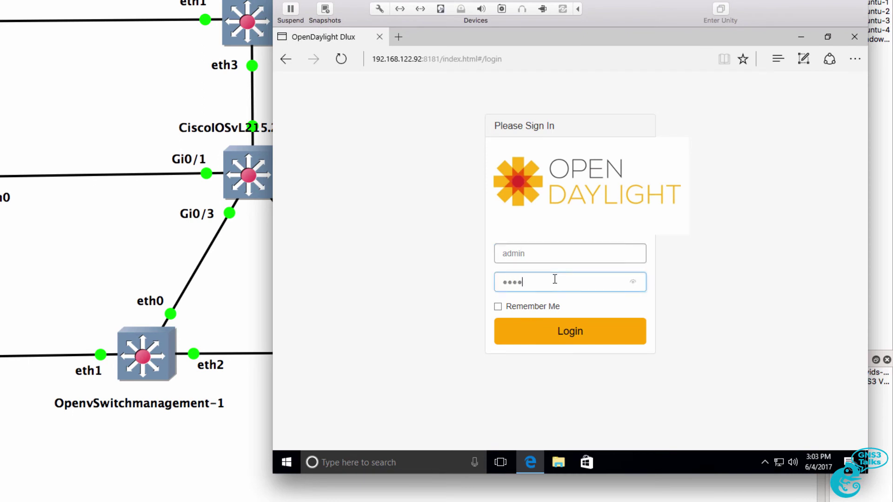
left_click(561, 326)
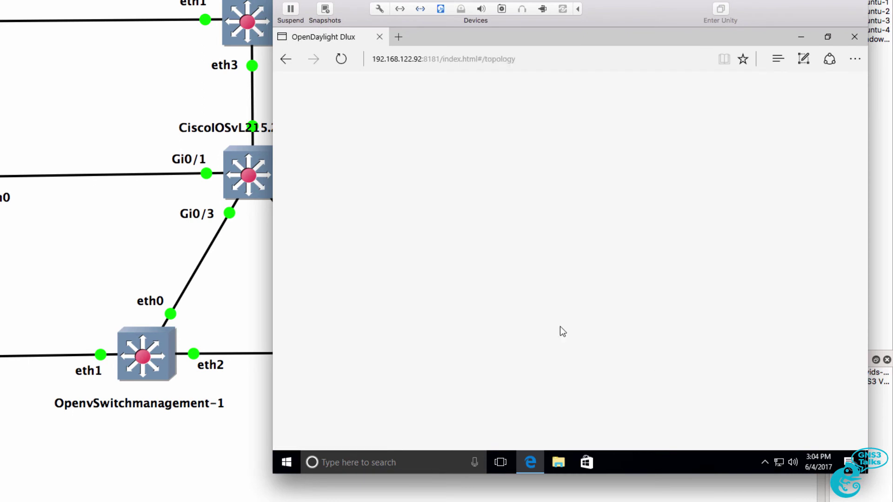
left_click(448, 148)
left_click(679, 277)
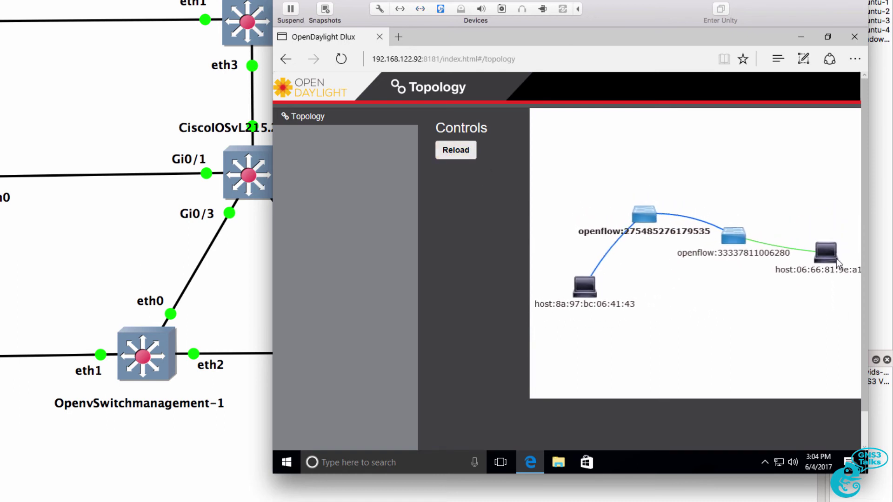
Load OpenFlow Manager at 192.168.122.92:9000 in a new tab.
left_click(399, 37)
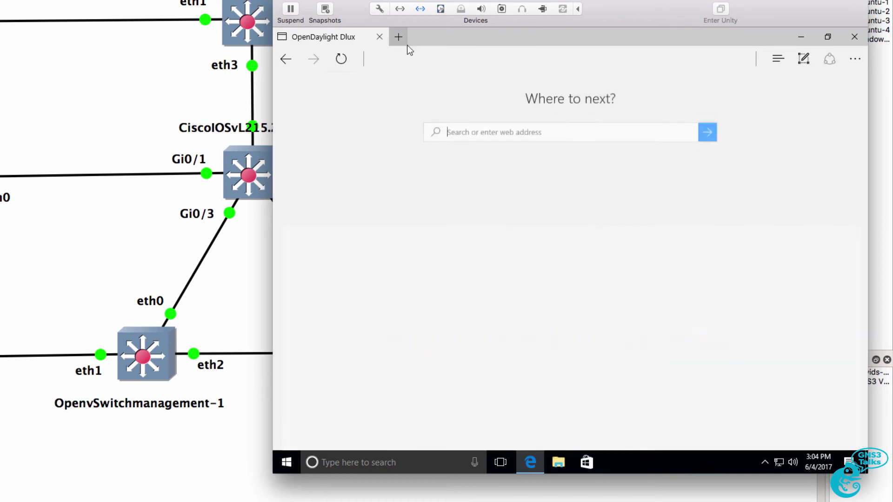
left_click(475, 57)
type("192.168")
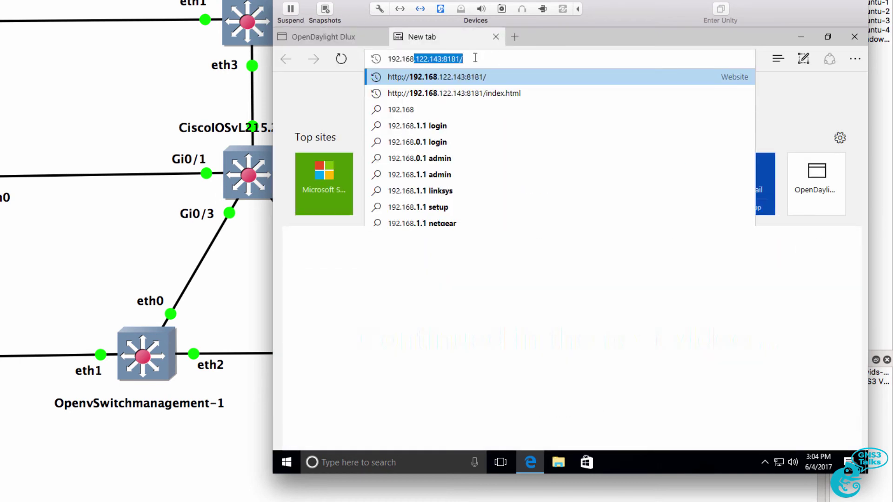
type(".122.143:")
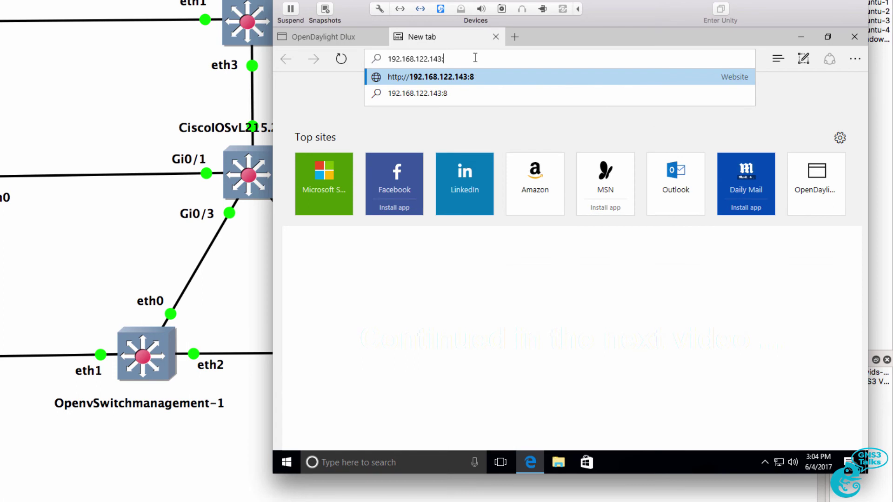
key("BackSpace")
key("BackSpace")
type("92")
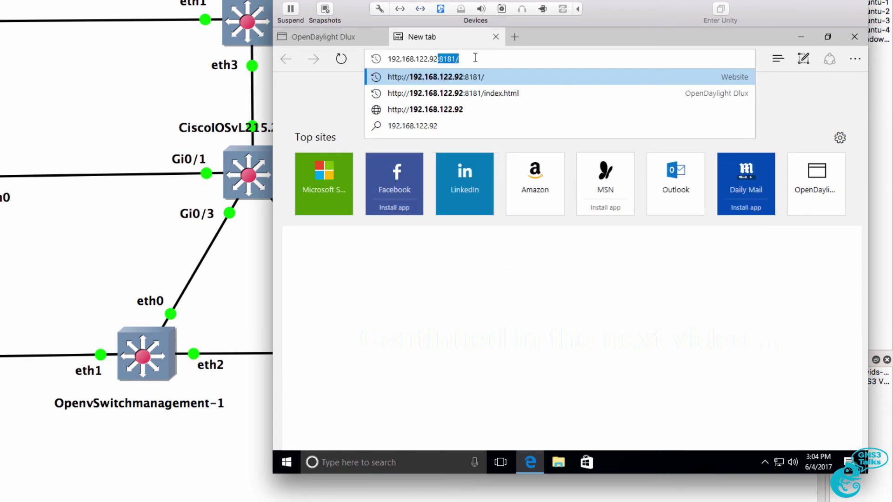
type(":9000")
key("Return")
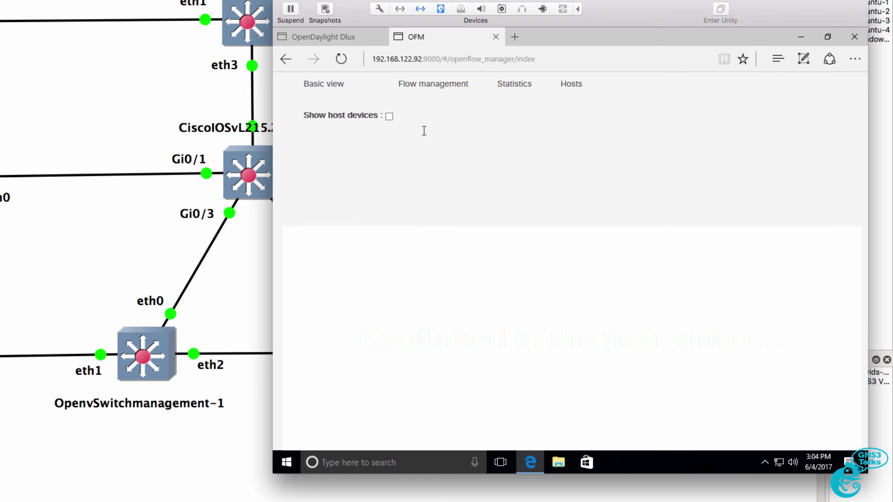
Show host devices and drag both switch nodes upward to tidy the graph.
left_click(389, 117)
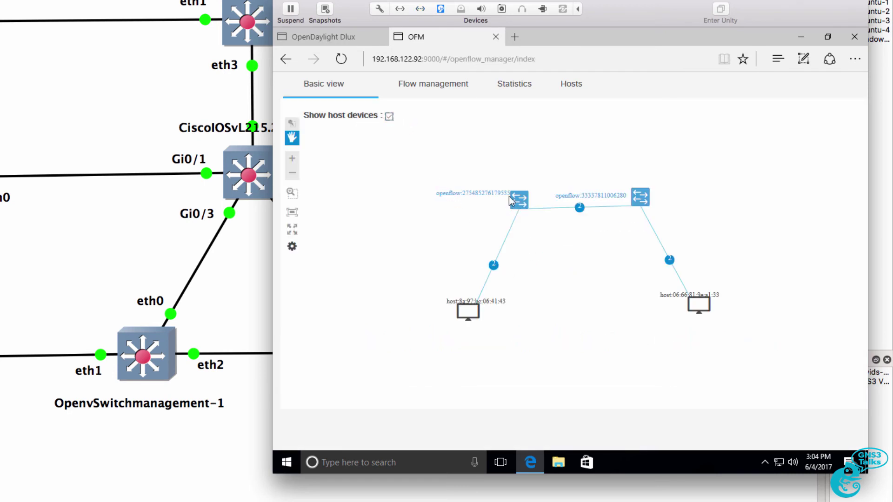
left_click_drag(529, 210, 475, 180)
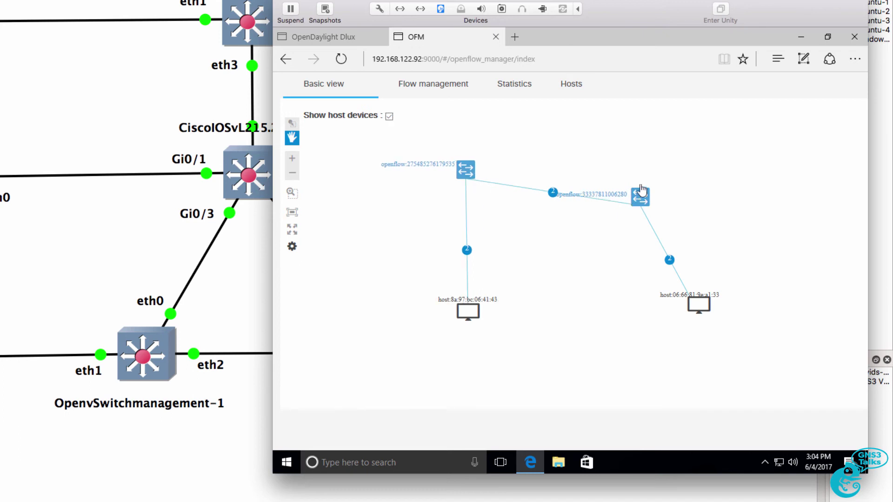
left_click_drag(644, 205, 644, 177)
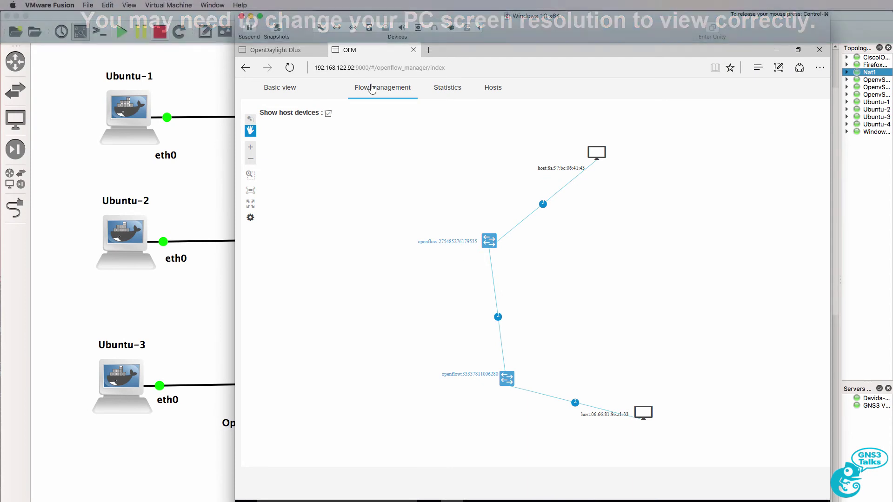
Browse the Flows table under Flow management.
left_click(371, 88)
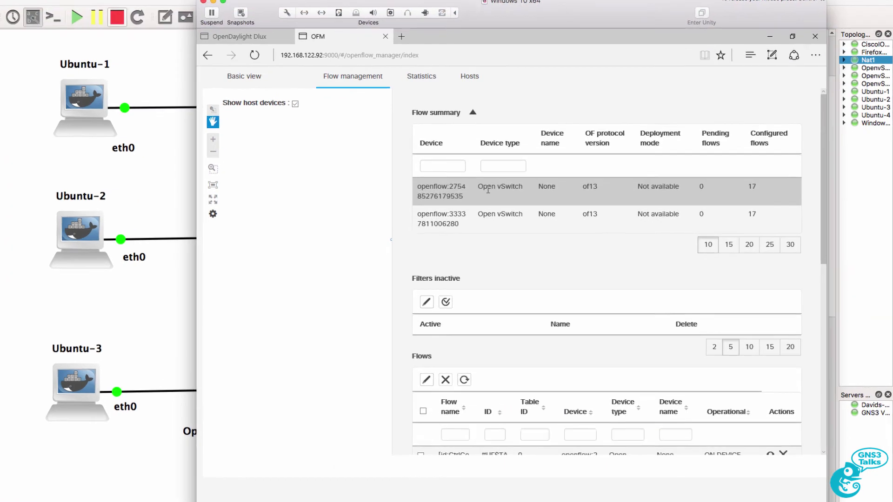
scroll(485, 245, "down", 5)
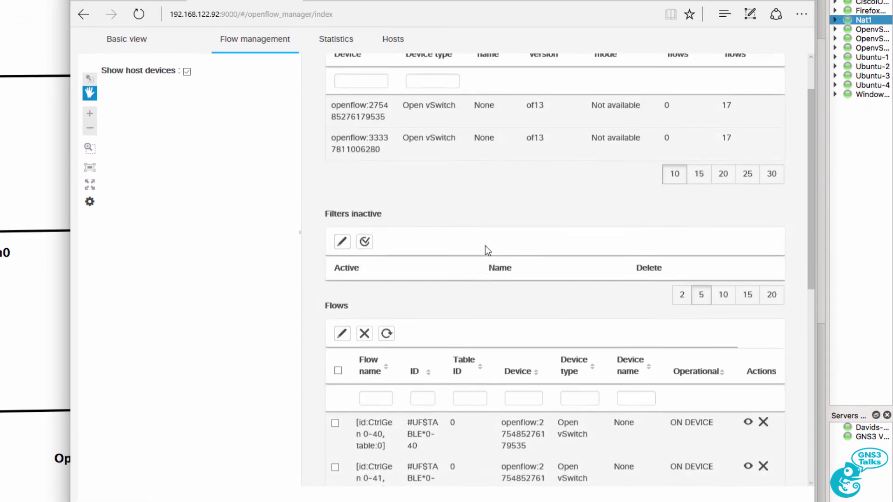
scroll(482, 236, "down", 3)
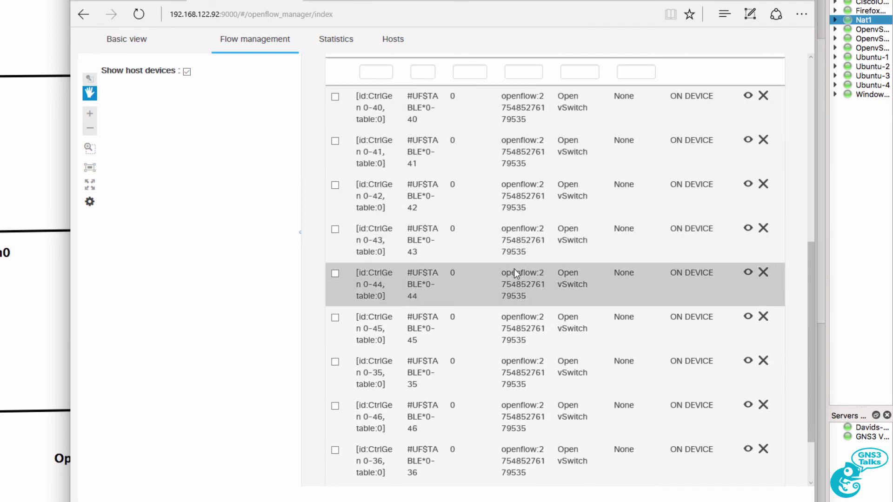
scroll(514, 269, "down", 2)
scroll(515, 277, "up", 6)
scroll(605, 247, "down", 4)
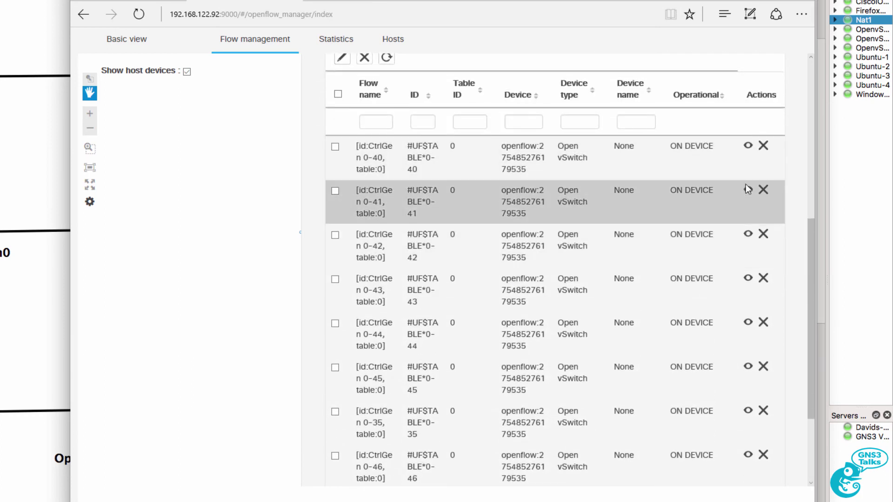
Inspect flow 0-40: table 0, priority 2, in-port match, output and controller actions.
left_click(747, 148)
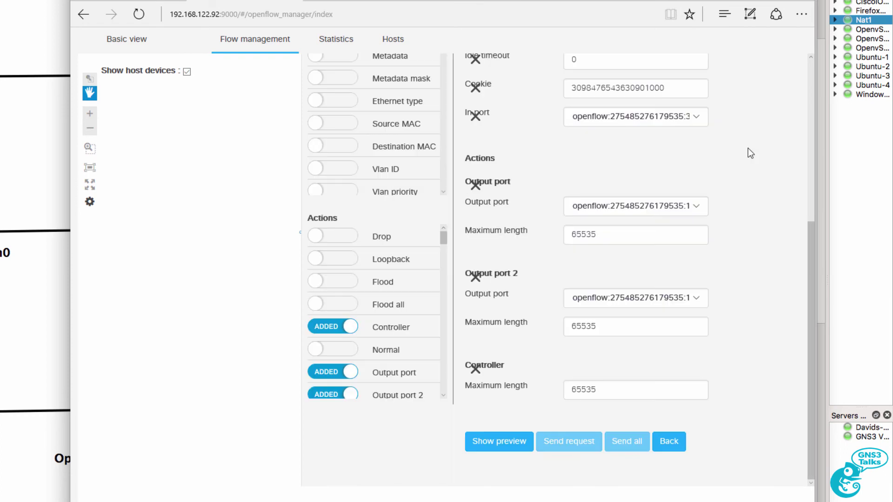
scroll(719, 163, "up", 5)
scroll(718, 165, "up", 1)
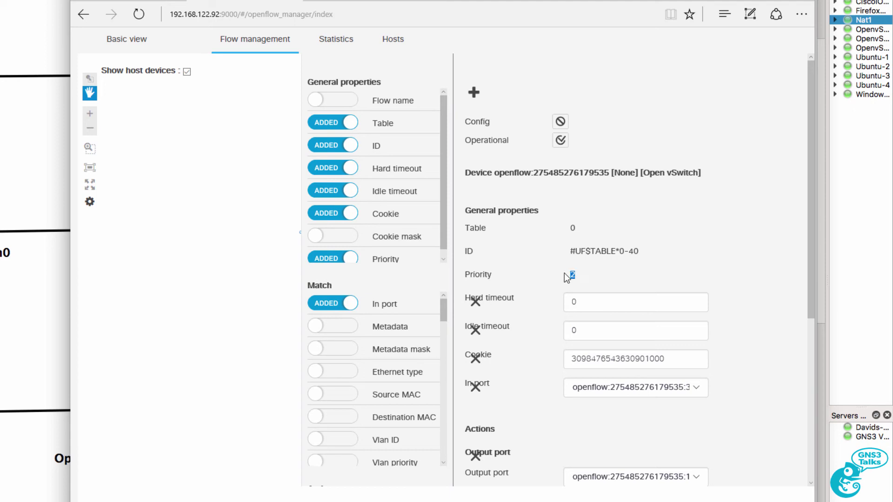
scroll(623, 271, "down", 3)
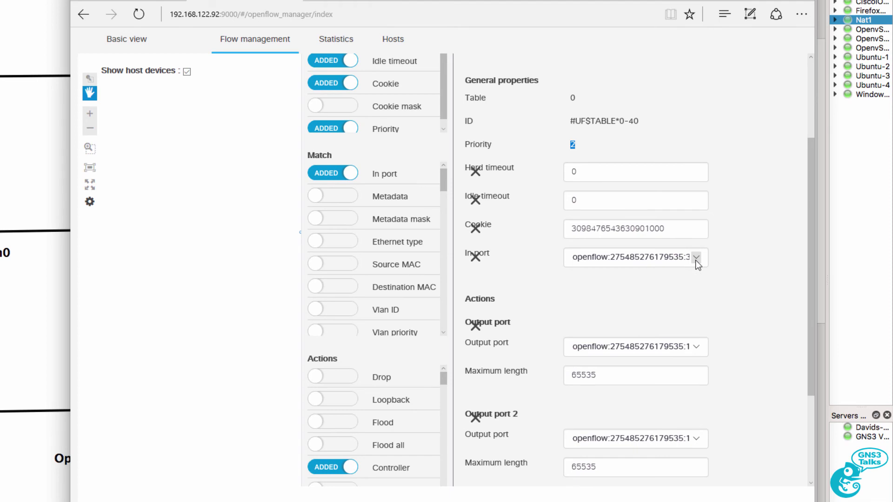
scroll(687, 282, "down", 3)
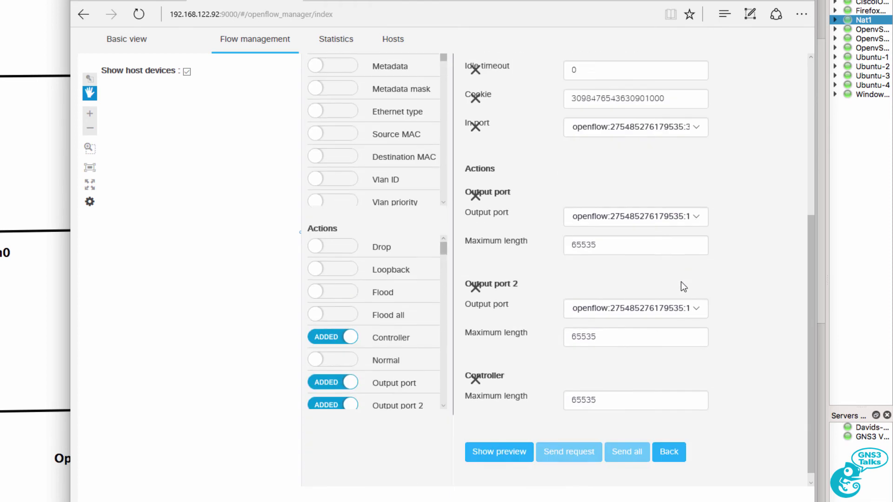
scroll(685, 306, "down", 1)
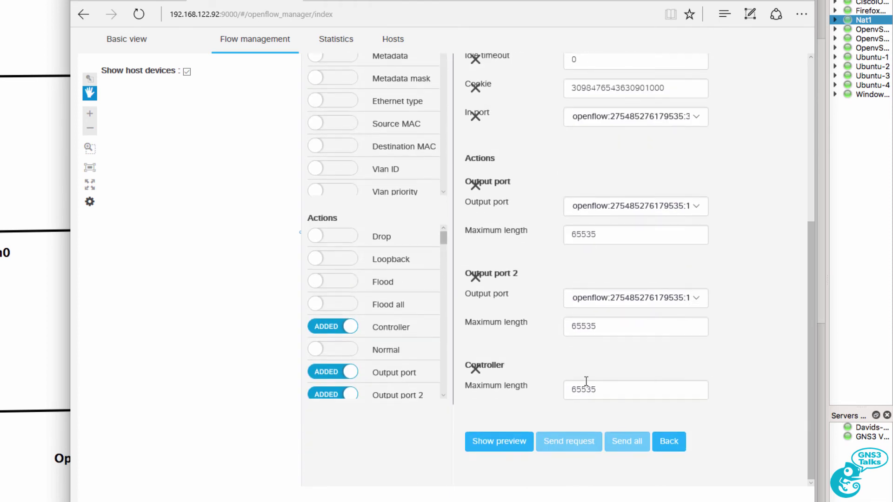
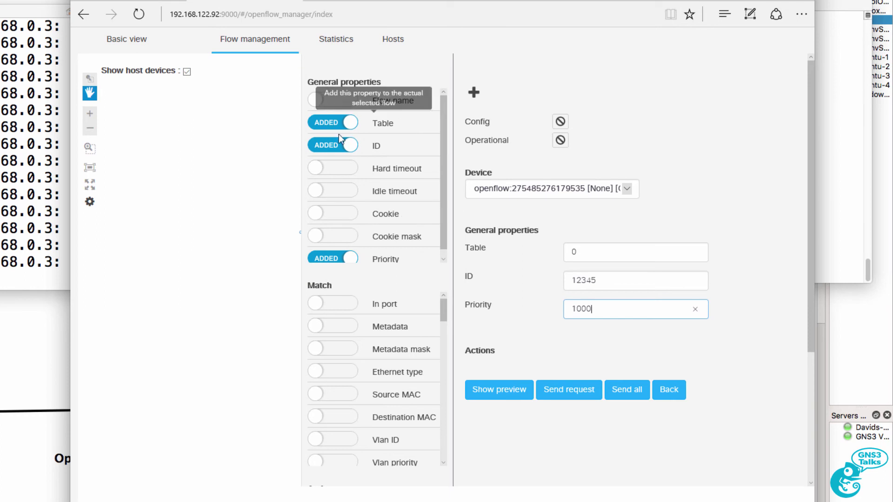
left_click(340, 175)
left_click(586, 330)
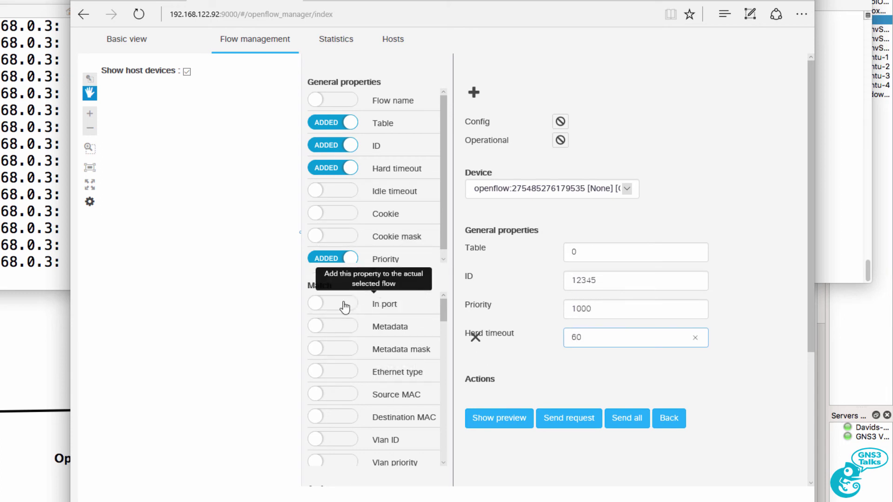
left_click(347, 305)
left_click(621, 369)
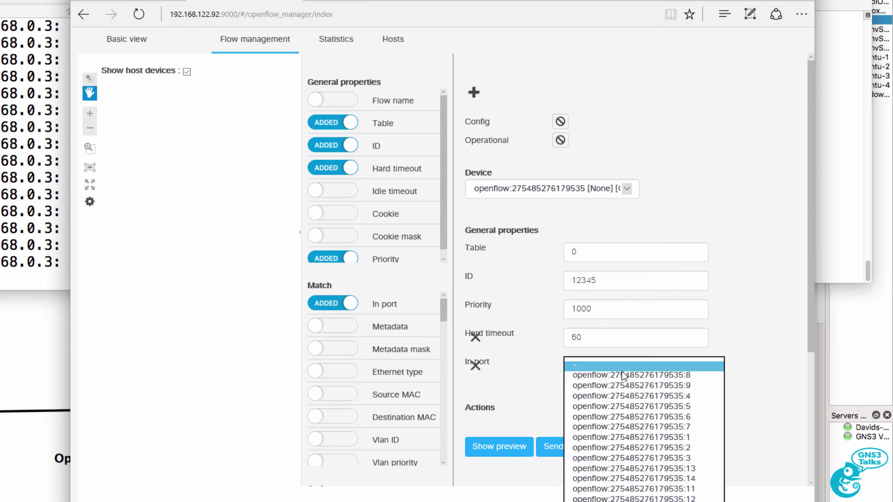
left_click(633, 436)
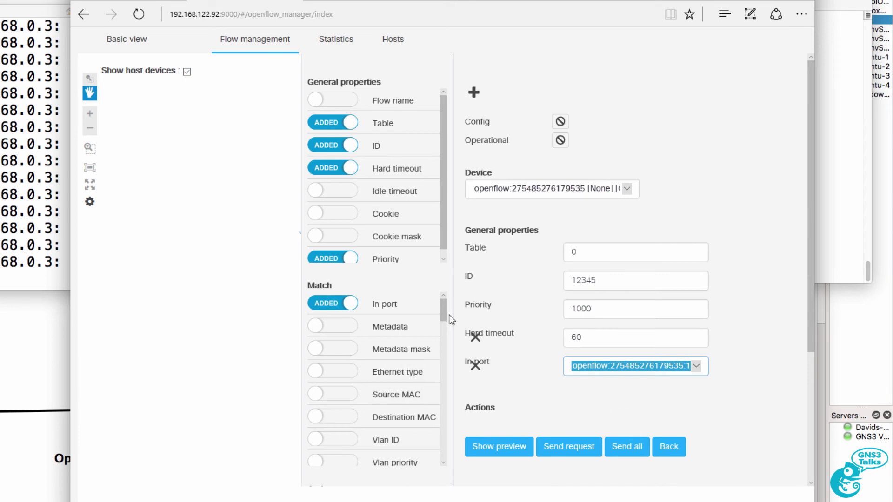
Set the flow's action to Drop.
left_click_drag(448, 313, 443, 383)
scroll(553, 392, "down", 4)
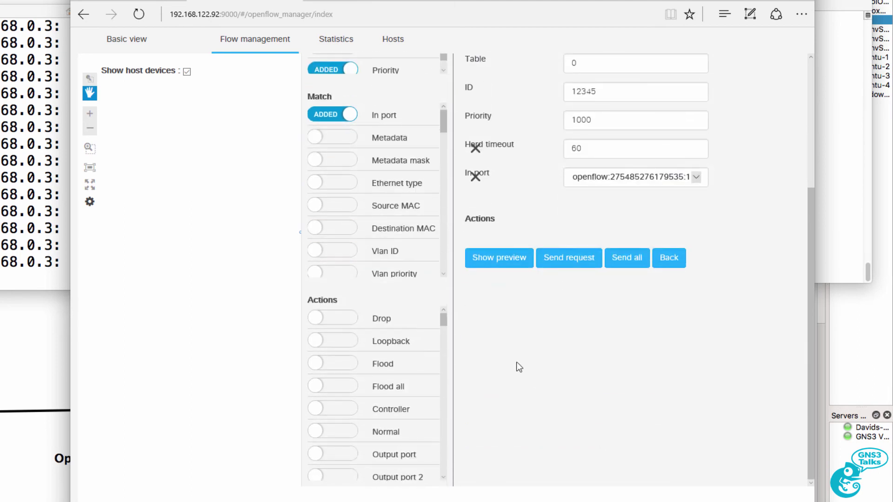
left_click(335, 322)
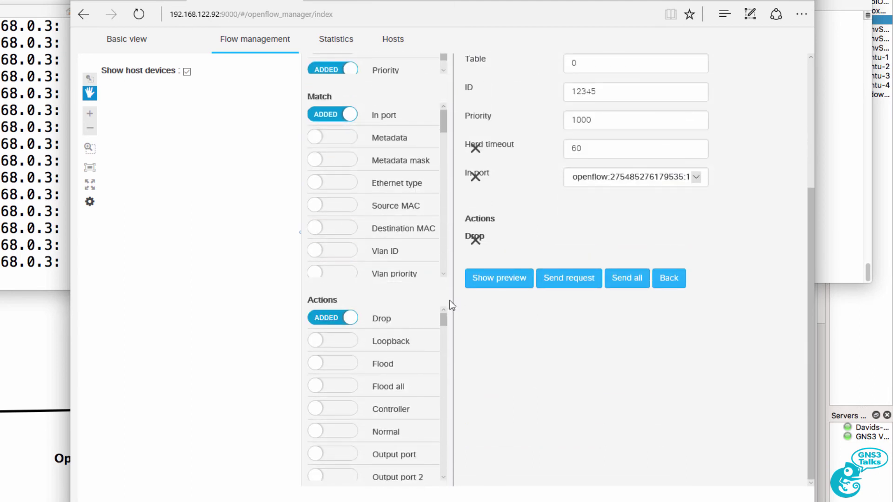
scroll(634, 309, "up", 4)
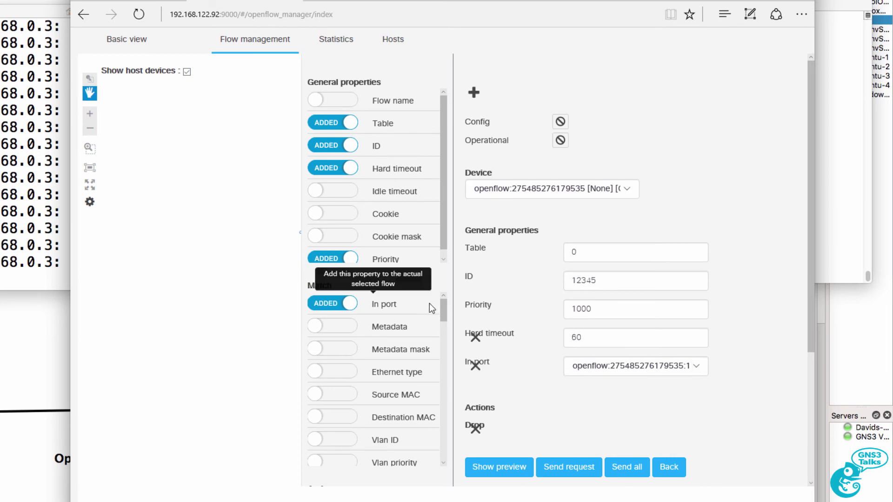
scroll(444, 306, "down", 10)
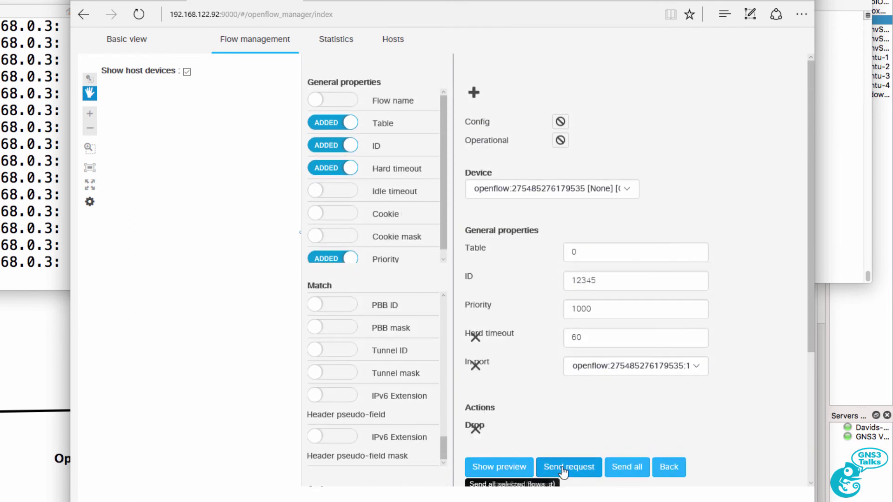
Preview the drop flow's JSON and scroll through it.
left_click(499, 467)
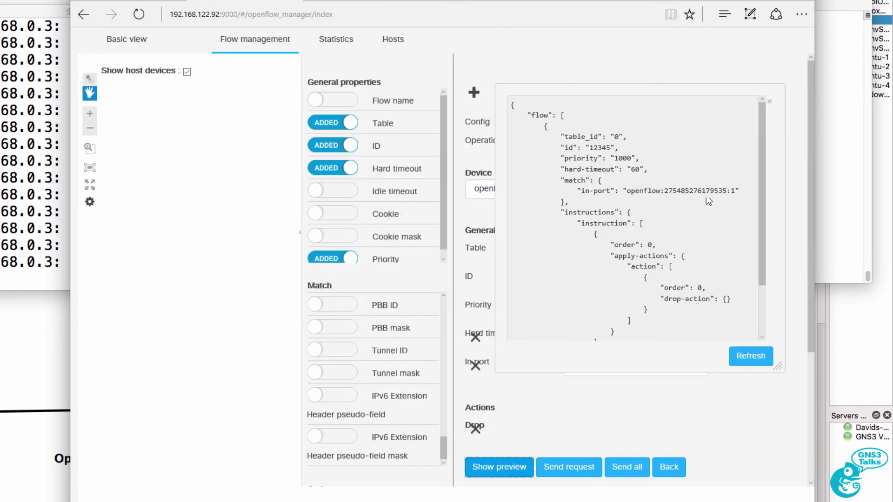
left_click_drag(759, 157, 760, 166)
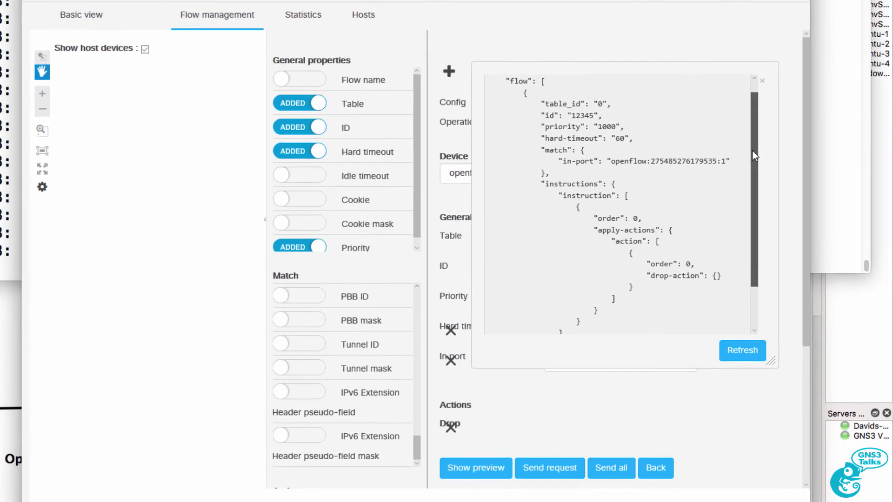
left_click_drag(741, 125, 735, 203)
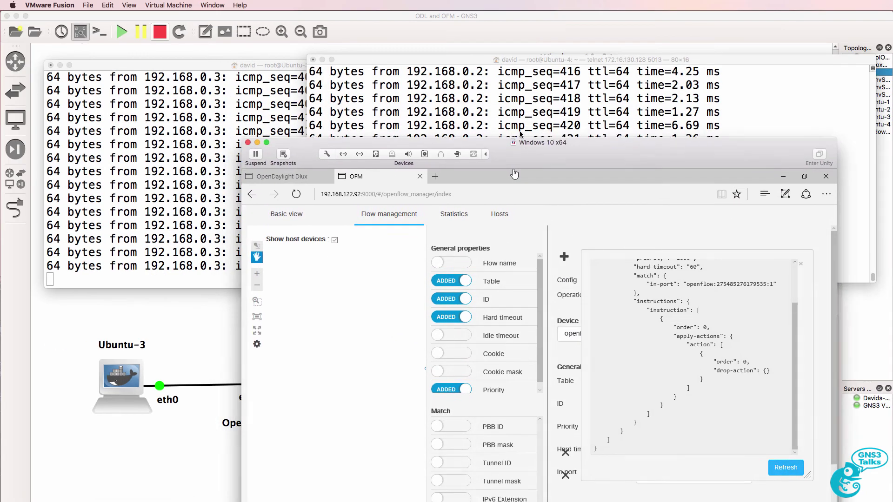
Bring the controller VM forward and send the drop flow to the switch.
left_click(493, 88)
left_click(230, 114)
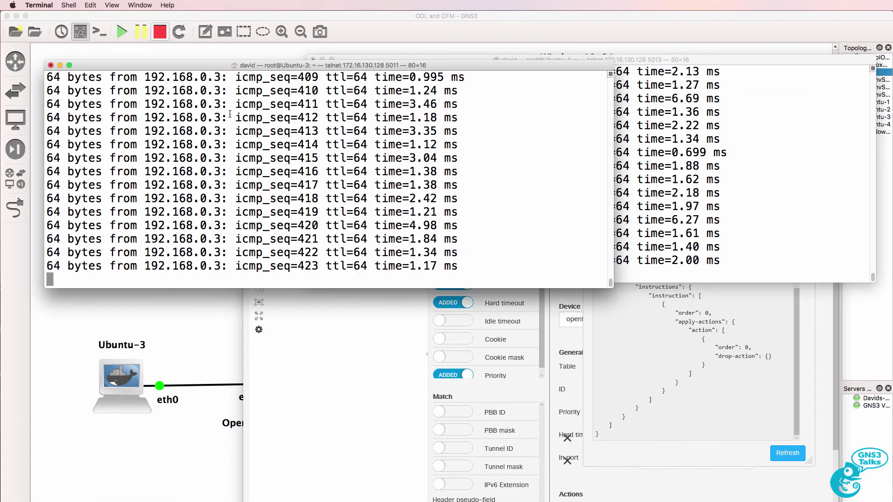
left_click(382, 321)
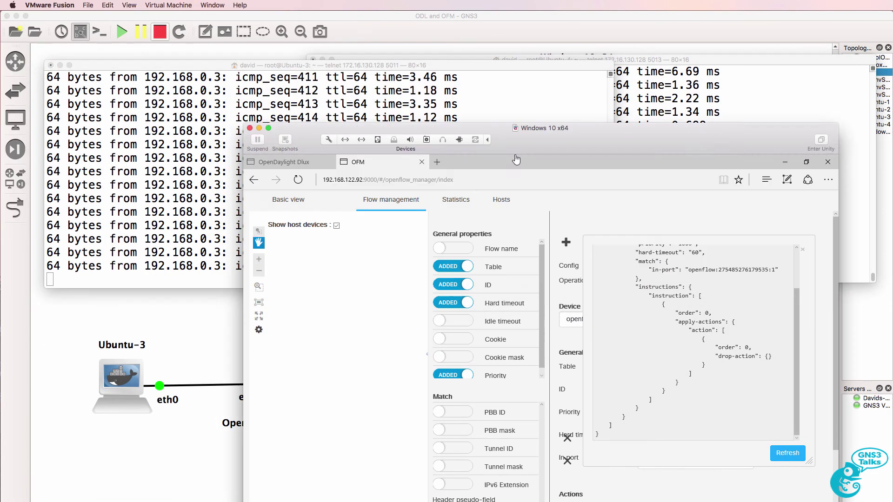
left_click_drag(573, 154, 592, 39)
left_click(664, 370)
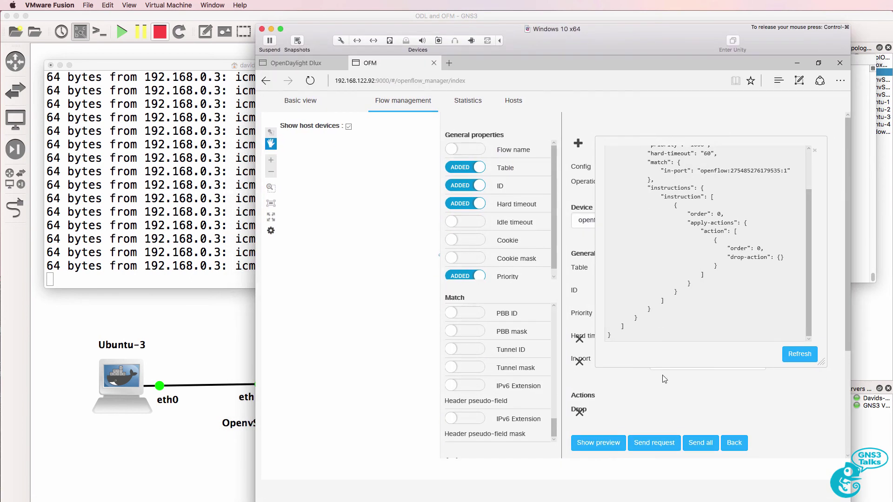
left_click(701, 441)
left_click(550, 311)
left_click(805, 349)
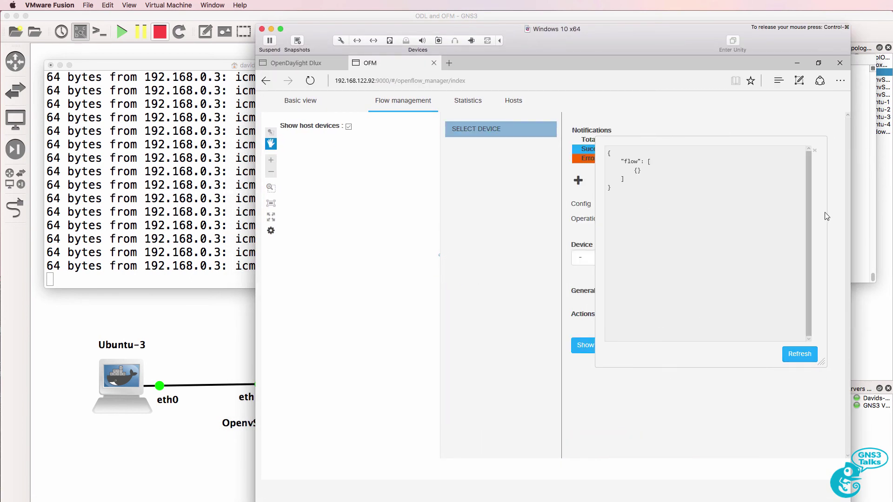
Close the JSON preview and note the last ping replies: Ubuntu-4 at 437, Ubuntu-3 at 428.
left_click(817, 151)
key("ctrl+super")
left_click(108, 200)
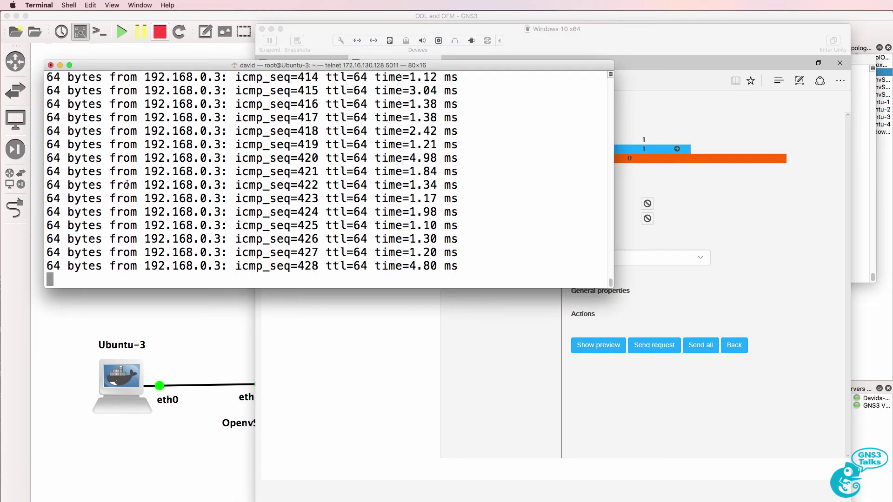
left_click_drag(605, 30, 626, 211)
left_click(560, 131)
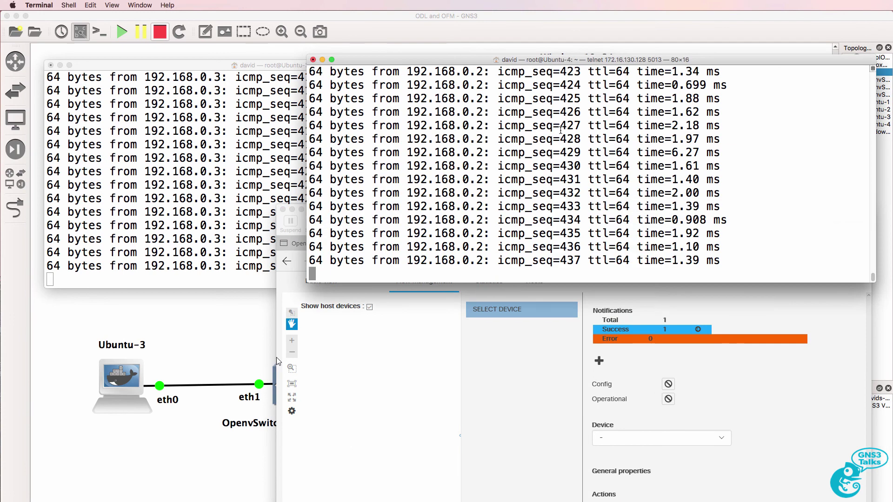
left_click_drag(580, 261, 560, 261)
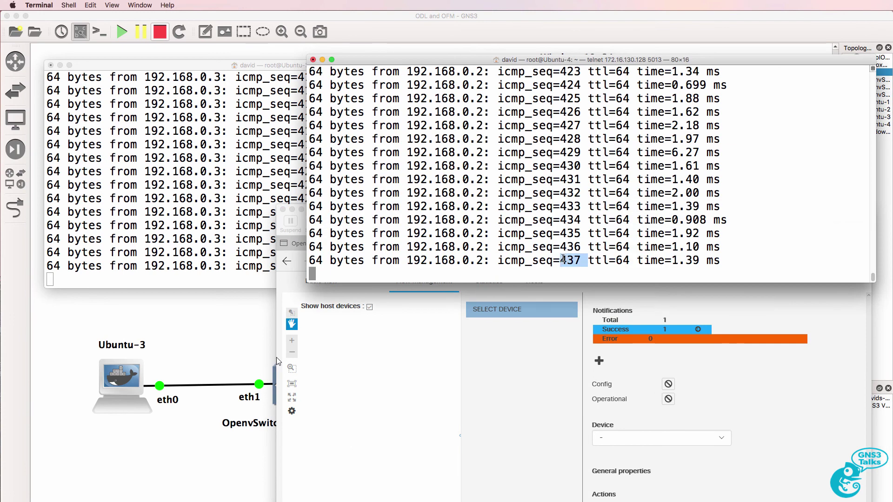
left_click(236, 215)
left_click_drag(311, 268, 304, 267)
Stop Ubuntu-3's ping to show its statistics and restart ping 192.168.0.3.
key("ctrl+c")
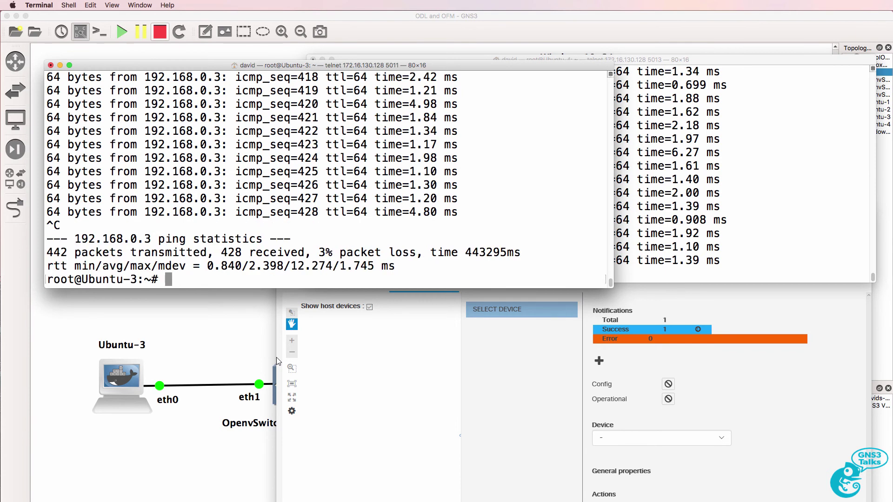
key("Return")
key("Return")
key("Up")
key("Return")
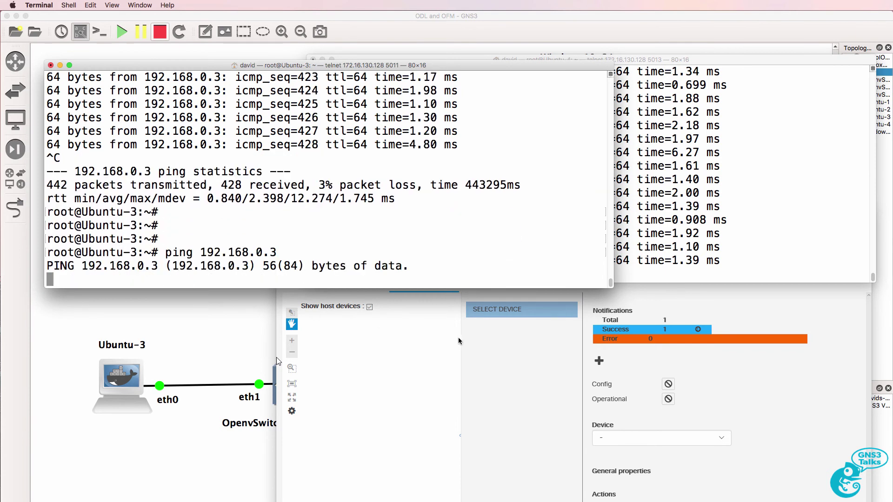
left_click(276, 357)
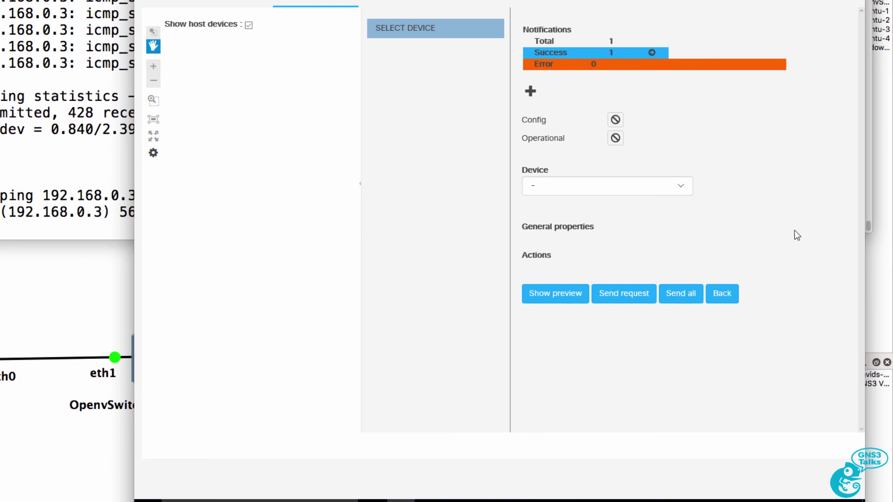
Return to the flows list, reload it, and check both Ubuntu consoles.
left_click(725, 296)
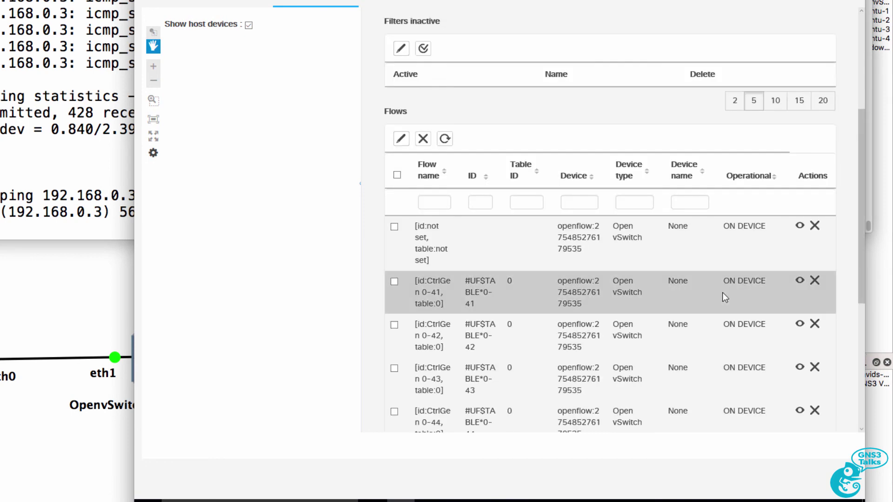
left_click(444, 139)
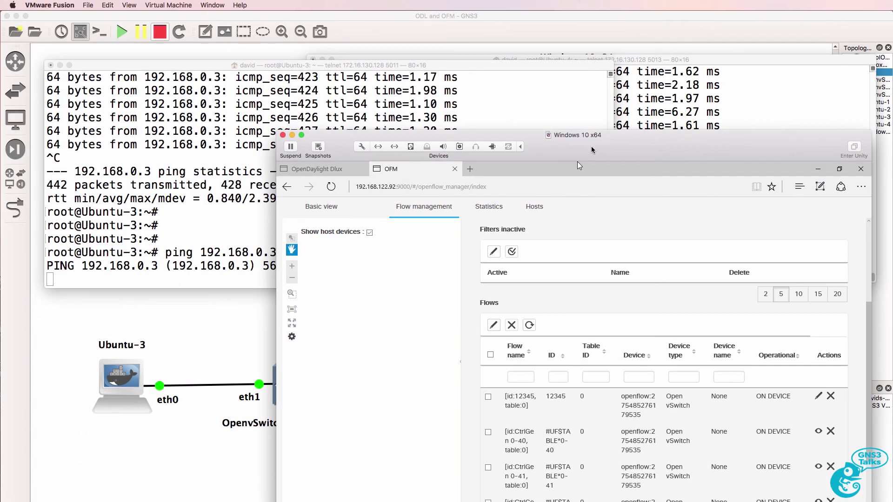
left_click_drag(540, 85, 518, 141)
left_click(641, 136)
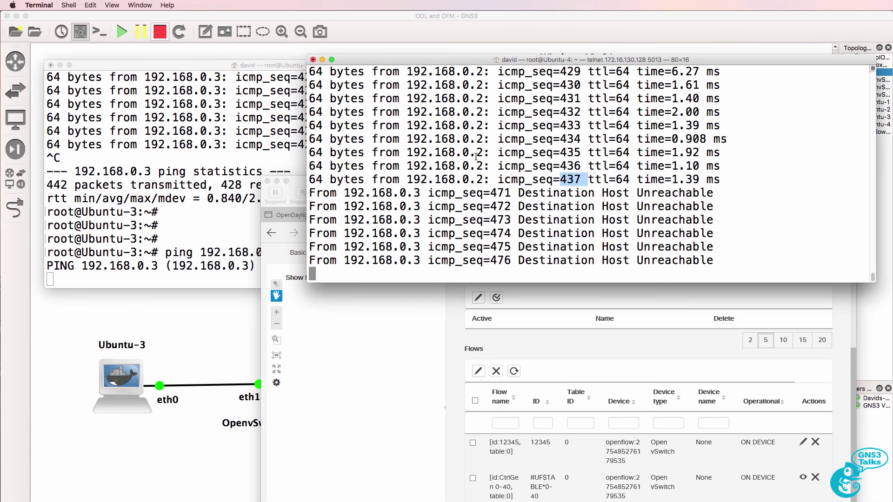
left_click(273, 142)
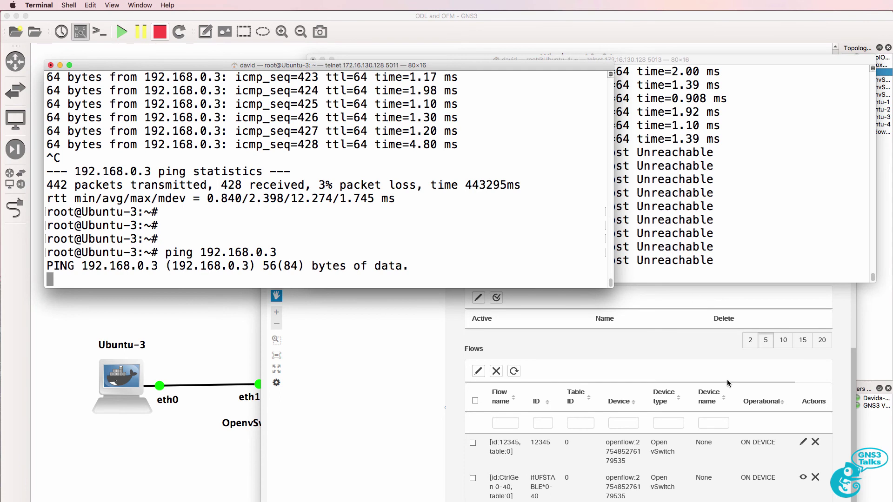
Delete flow 12345 and confirm the consoles show pings resuming.
left_click(809, 445)
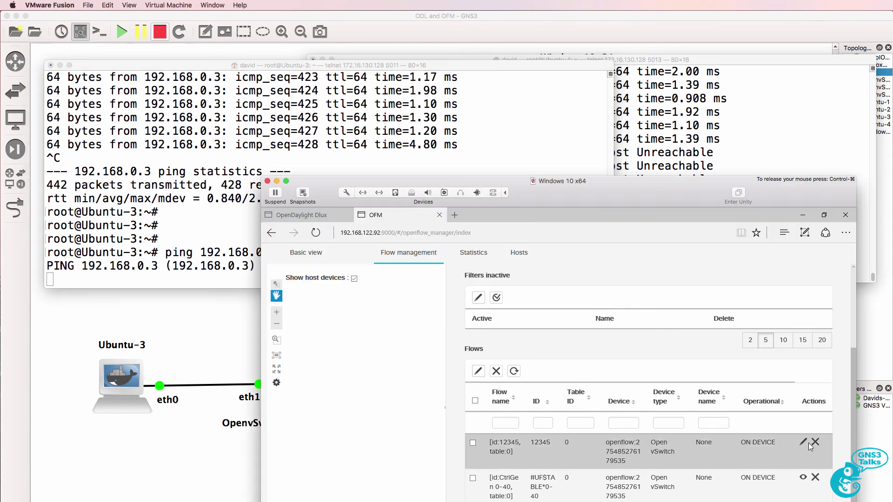
left_click(814, 443)
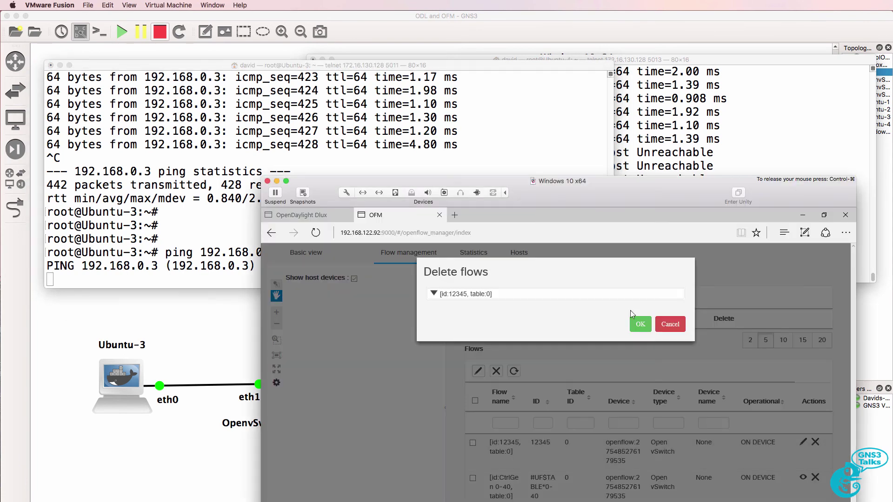
left_click(640, 324)
left_click(558, 114)
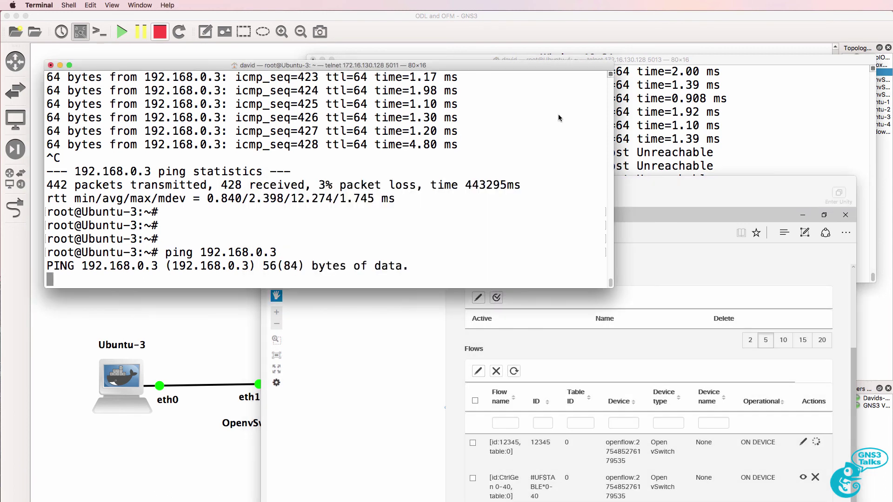
left_click(676, 100)
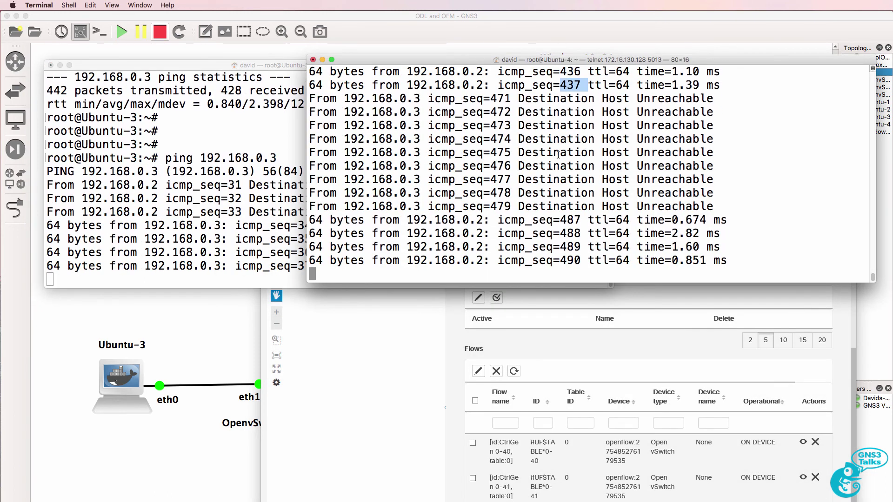
Open a blank new-flow form in OpenFlow Manager.
left_click(480, 373)
left_click(479, 372)
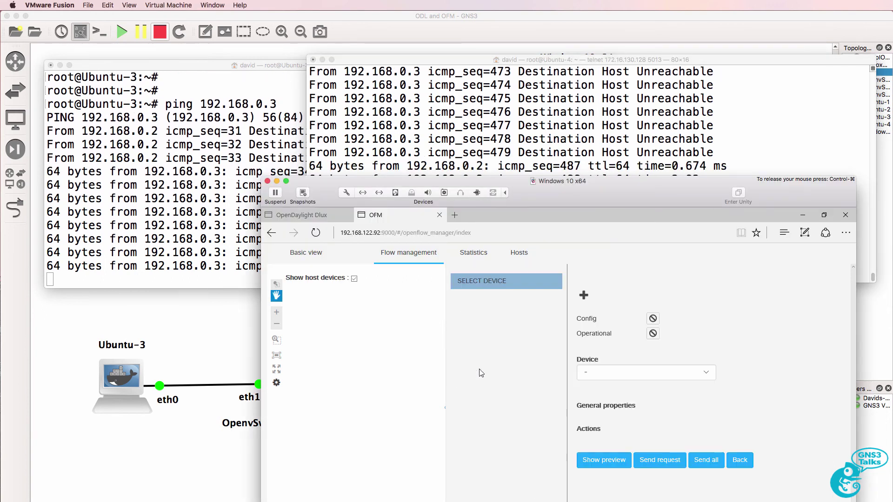
left_click_drag(614, 195, 614, 51)
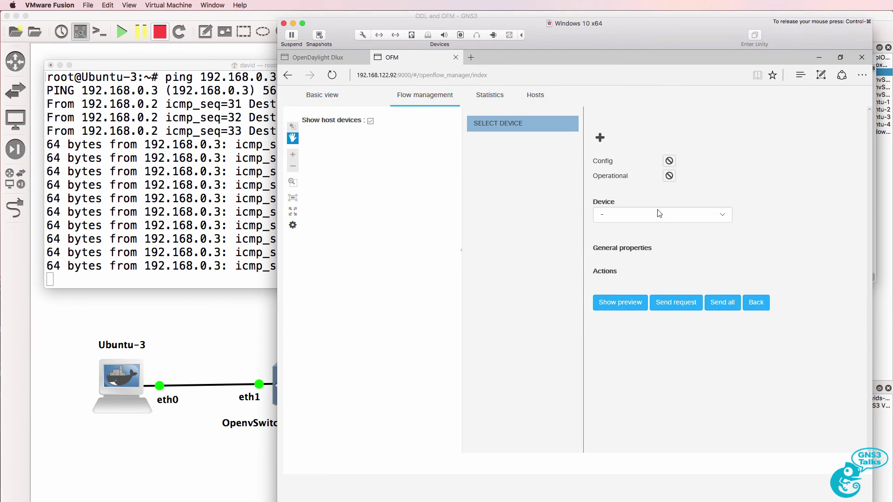
left_click(647, 214)
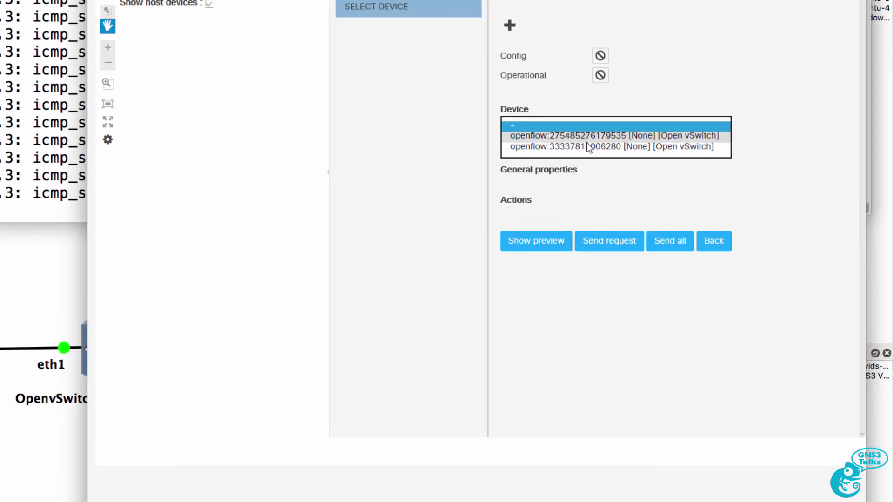
left_click(608, 172)
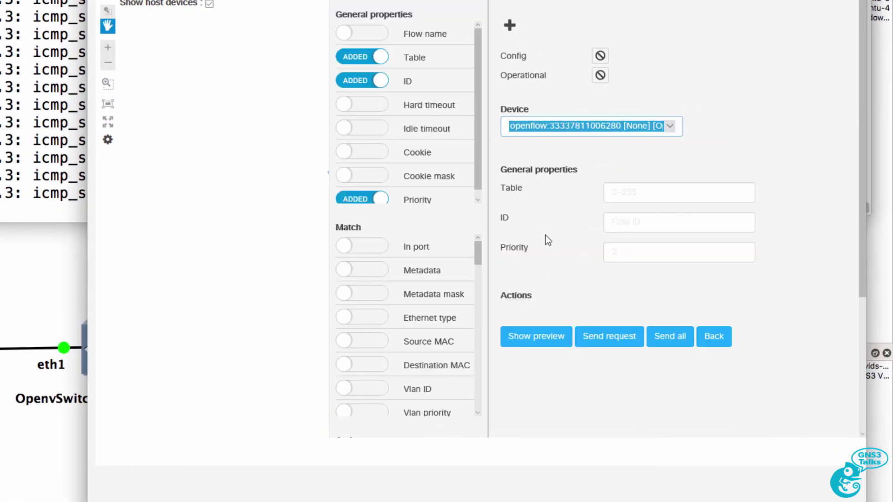
left_click(635, 194)
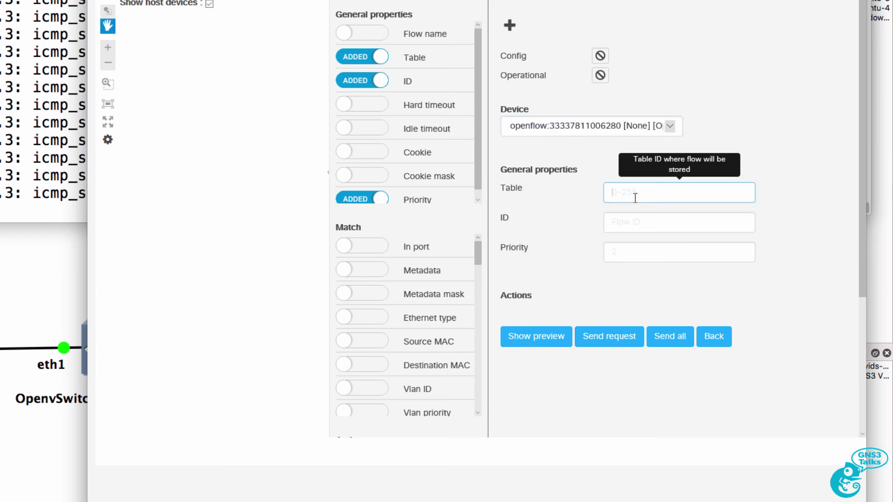
left_click(635, 214)
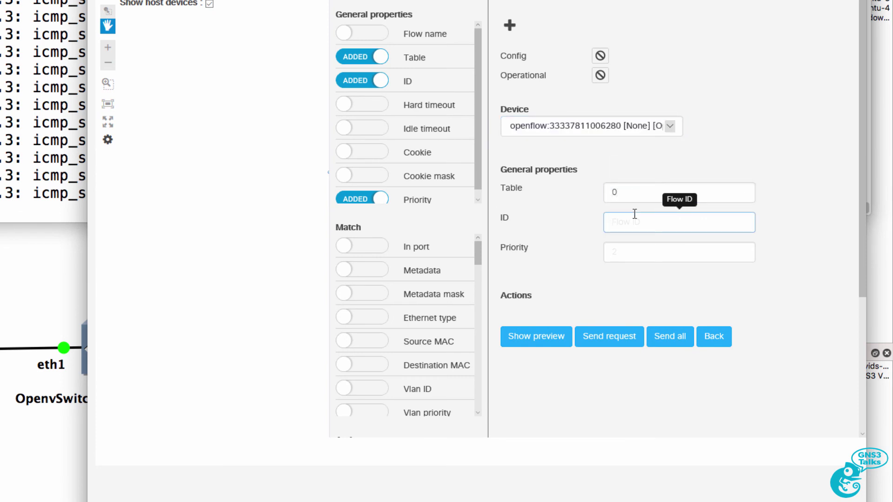
type("12345")
left_click(617, 252)
type("10")
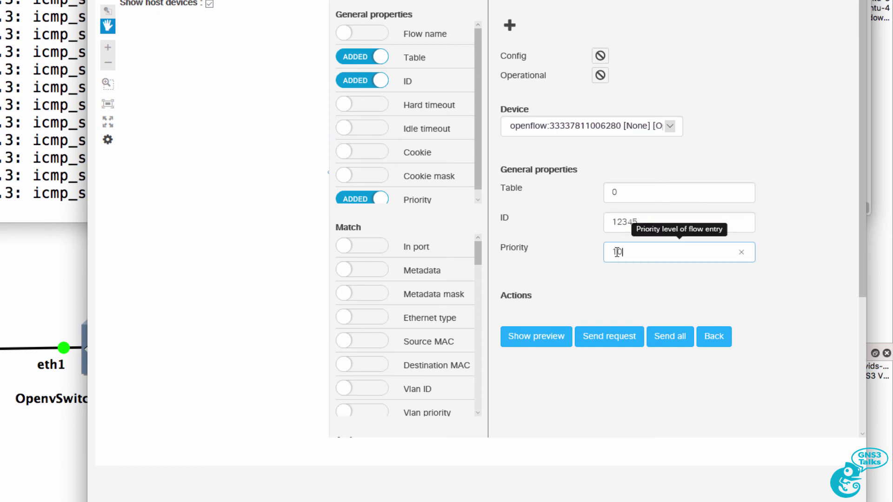
type("00")
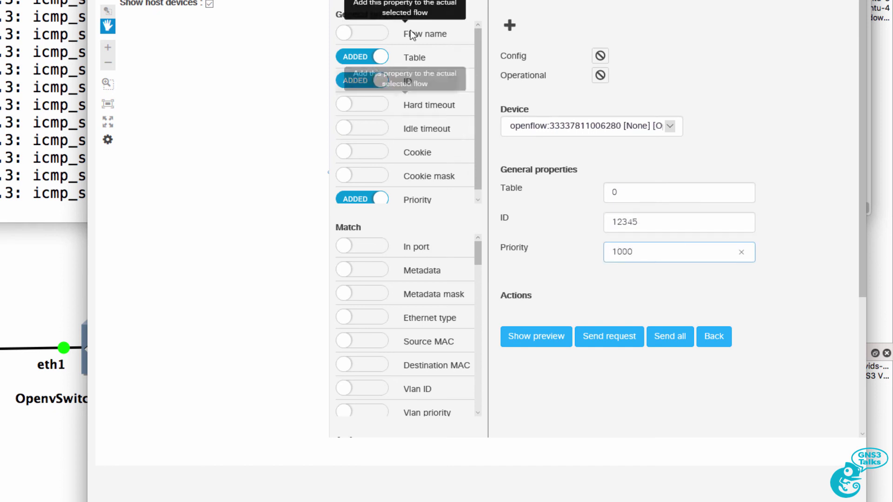
Add hard timeout 10, match in port :1, set Drop, and send the flow.
left_click(365, 112)
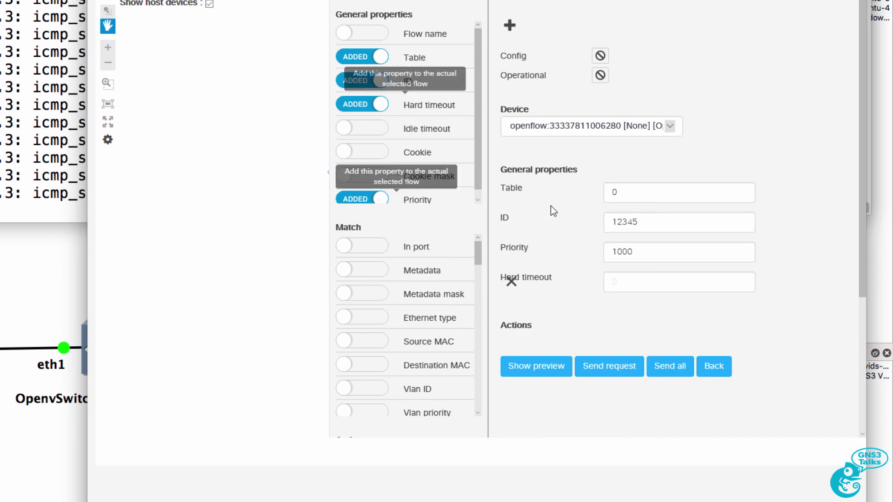
left_click(644, 280)
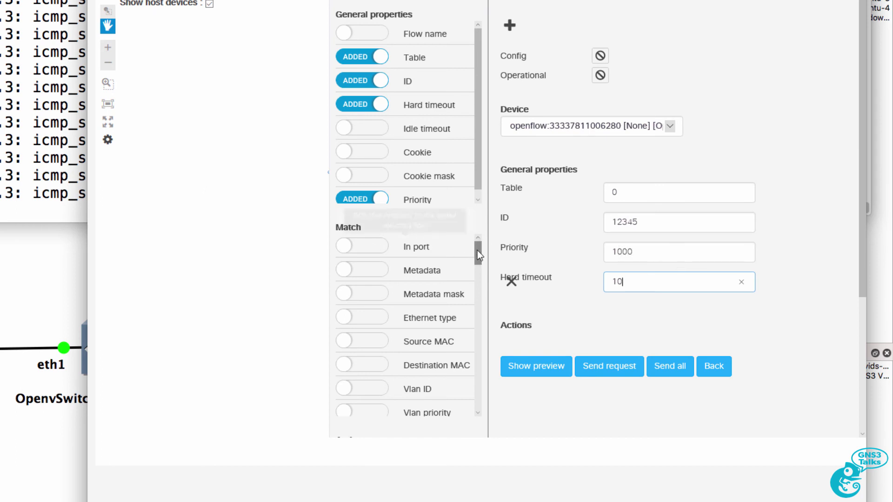
left_click(387, 246)
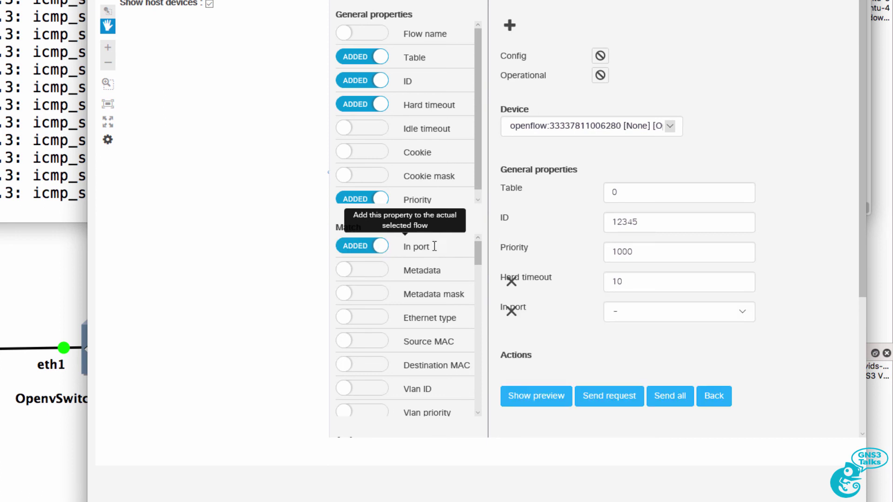
left_click(639, 313)
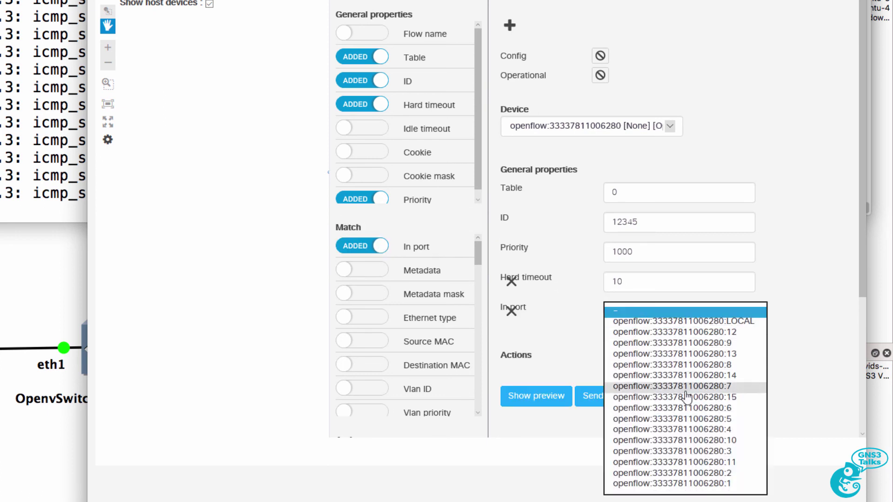
left_click(687, 484)
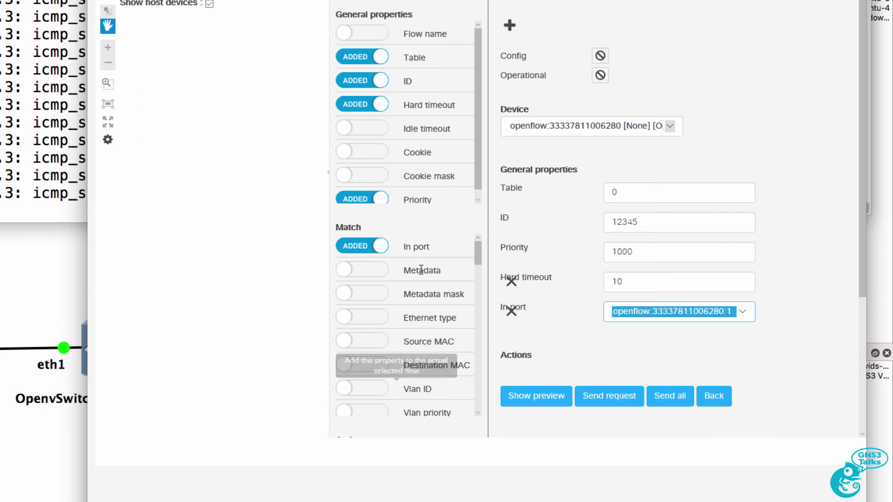
scroll(521, 258, "down", 4)
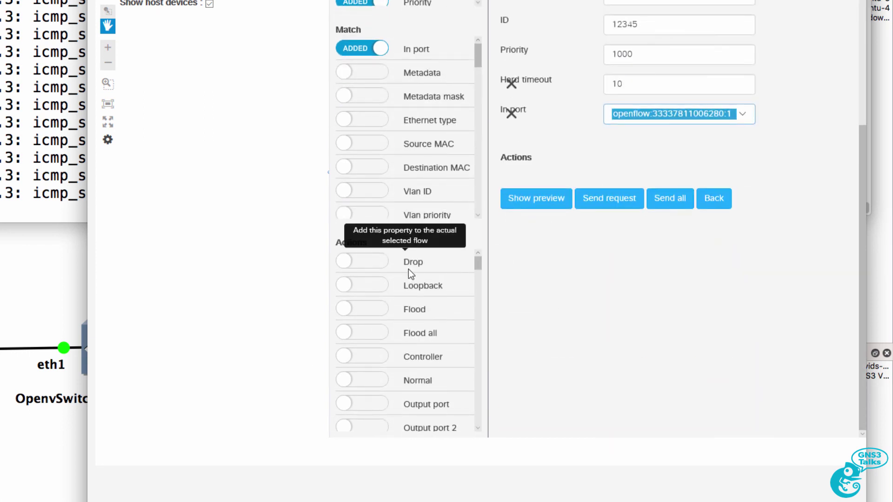
left_click(376, 266)
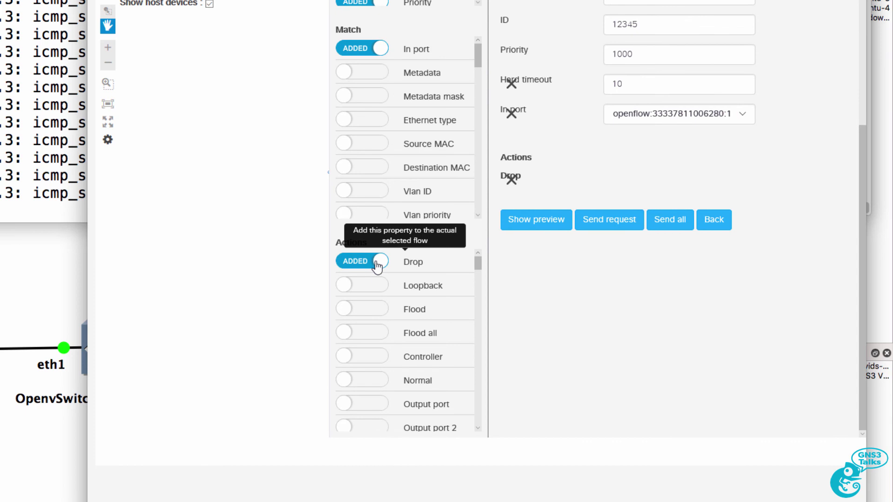
left_click(674, 222)
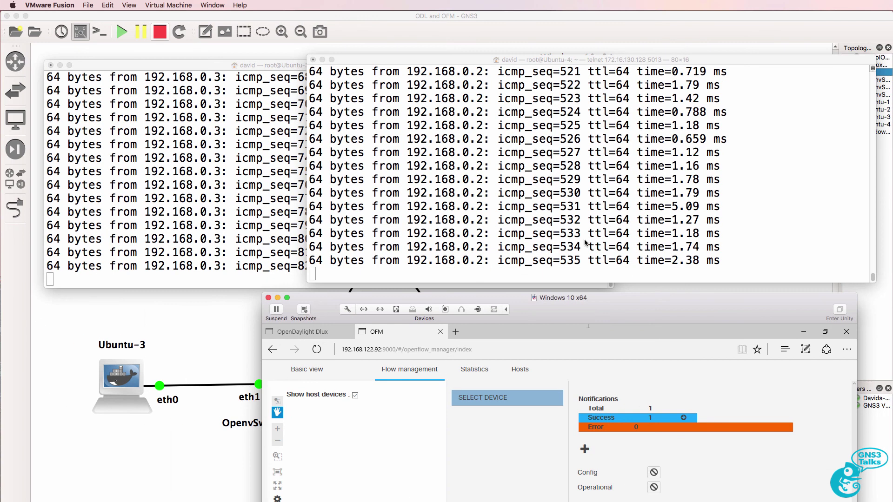
Compare both hosts' ping sequences, marking Ubuntu-4's jump from icmp_seq 535 to 546.
left_click(585, 244)
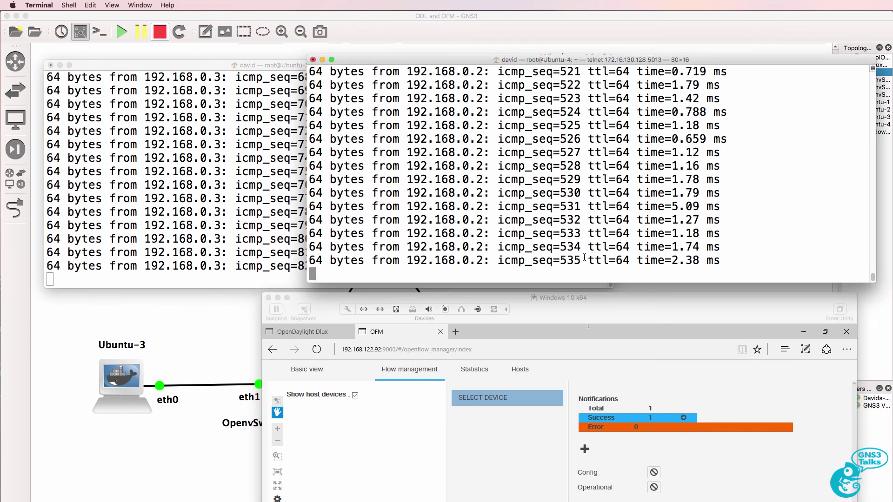
left_click_drag(581, 261, 553, 259)
left_click(230, 262)
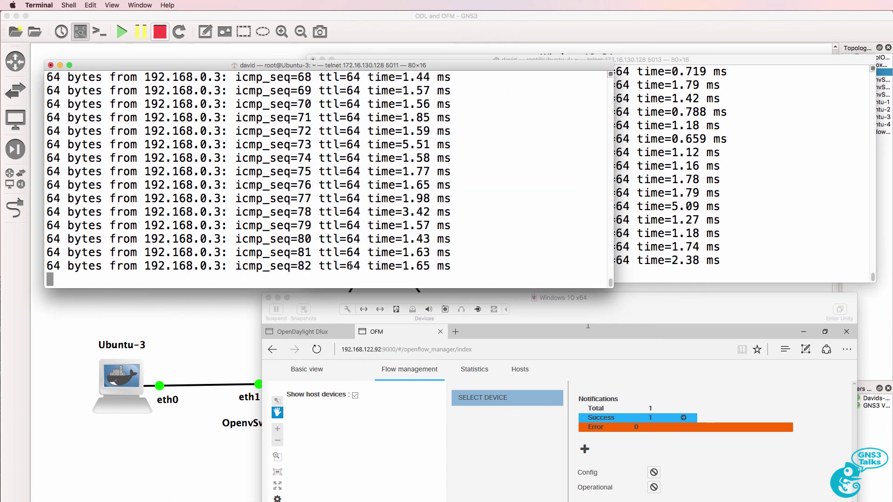
left_click_drag(311, 267, 292, 266)
left_click(705, 195)
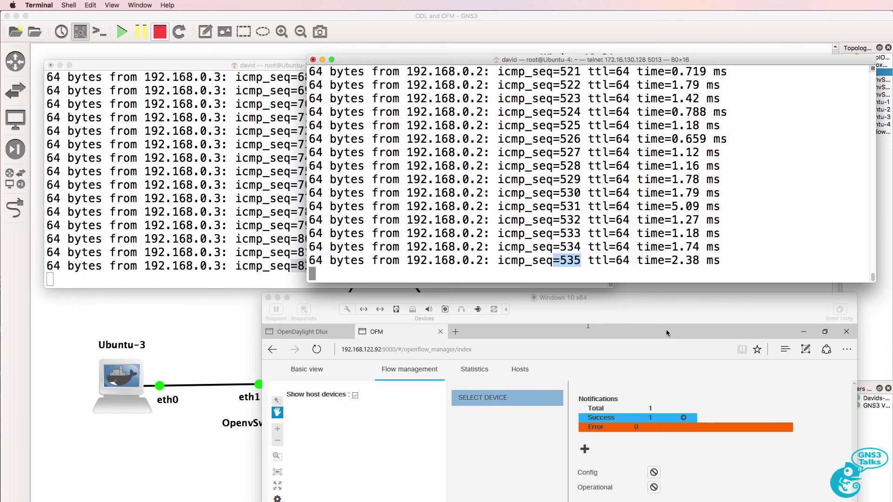
left_click(666, 329)
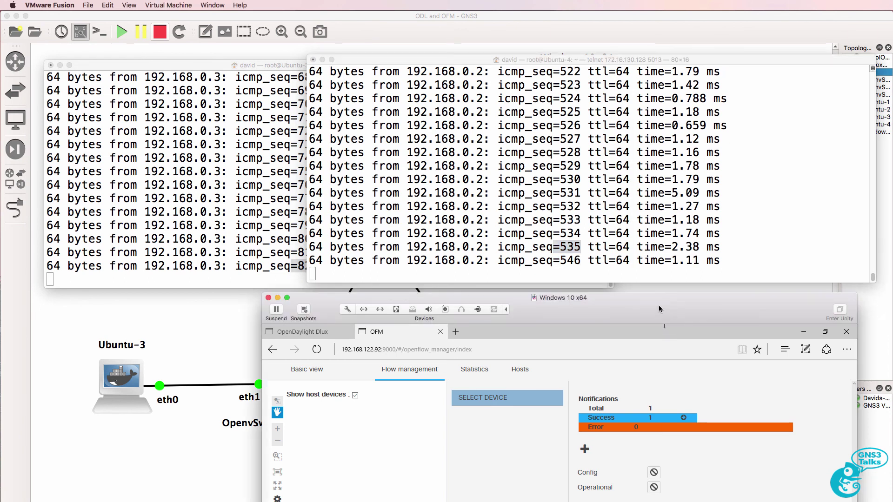
left_click(555, 235)
left_click_drag(556, 235, 601, 235)
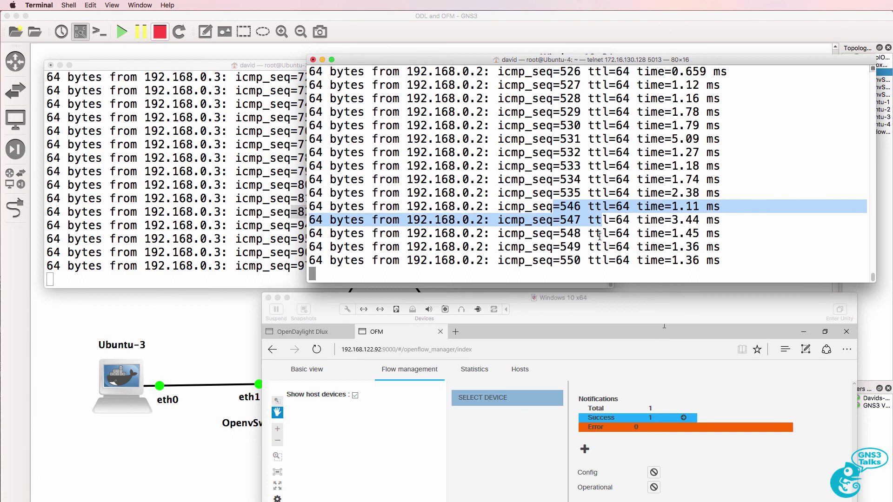
left_click(601, 300)
left_click_drag(602, 303, 602, 53)
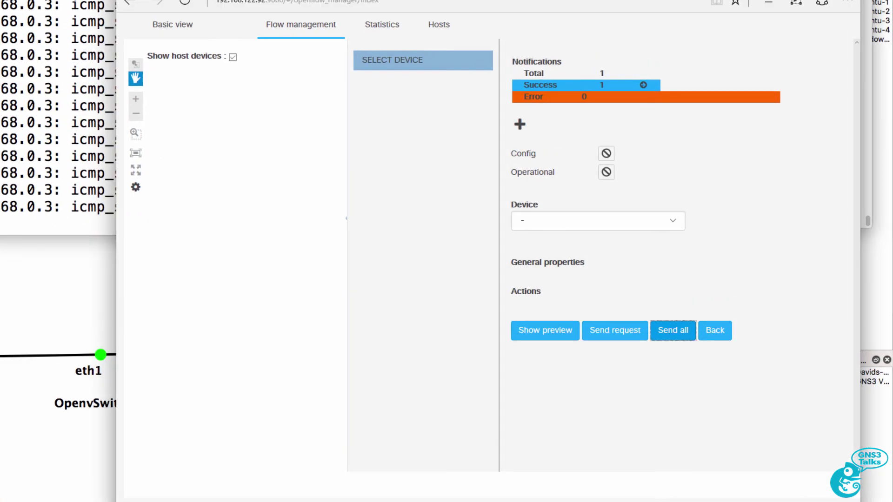
Start a new flow 12345 on the second switch with table 0 and priority 1000.
left_click(707, 331)
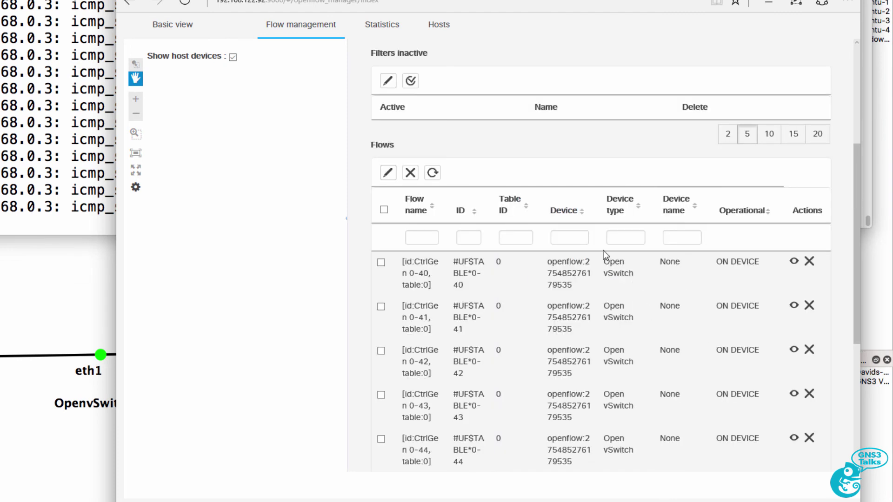
left_click(389, 173)
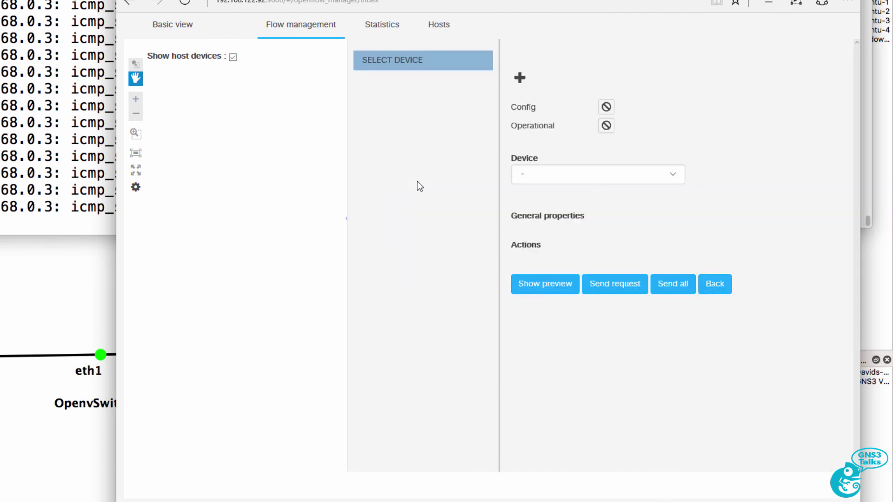
left_click(599, 182)
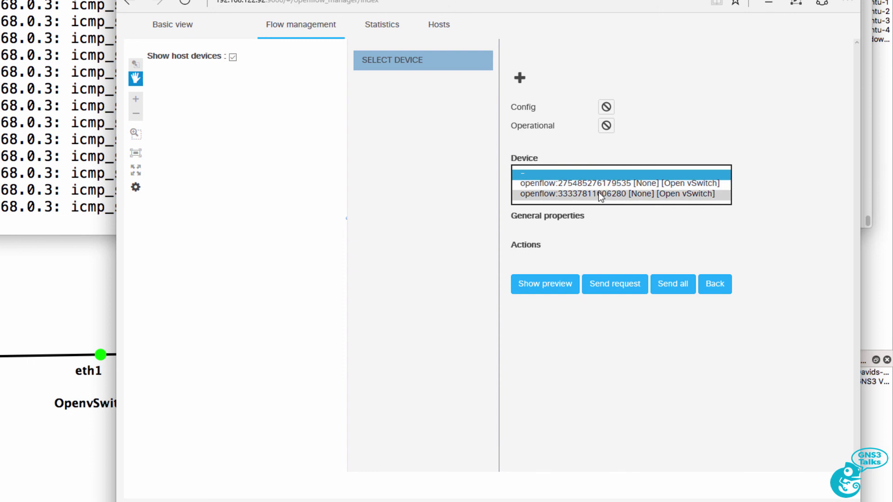
left_click(595, 193)
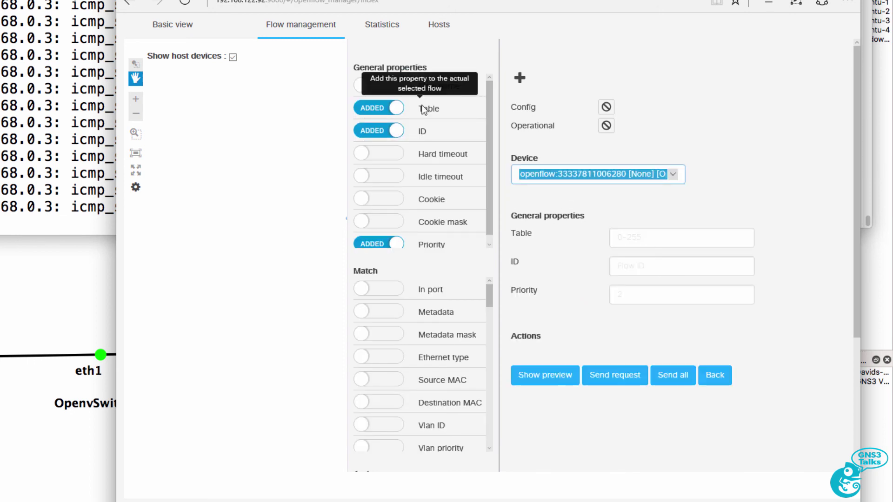
left_click(625, 242)
type("12345")
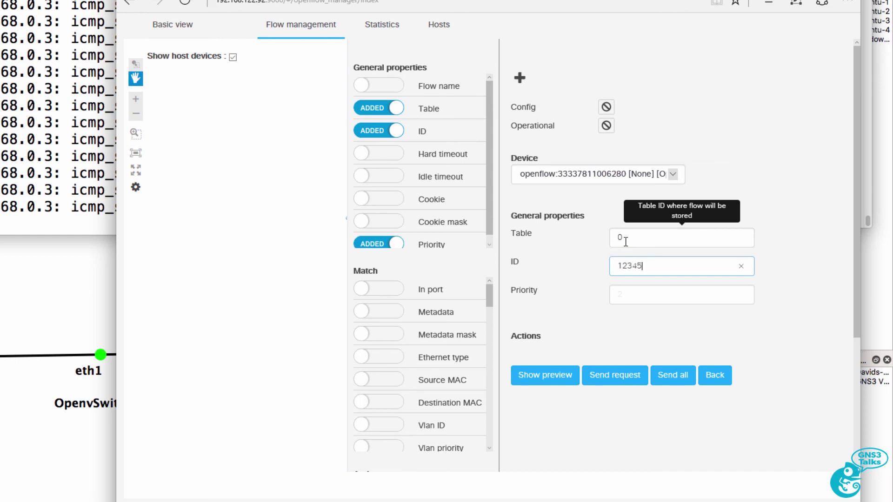
key("Tab")
type("10")
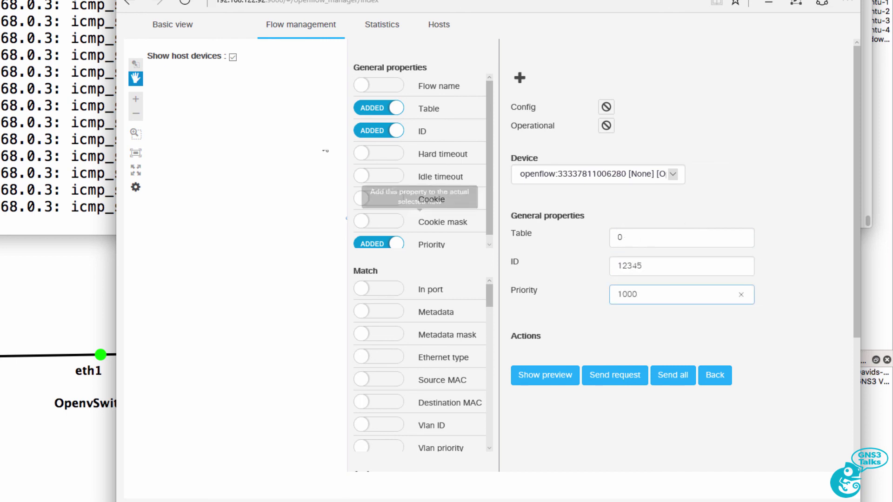
Add hard and idle timeouts, both set to 0.
left_click(382, 154)
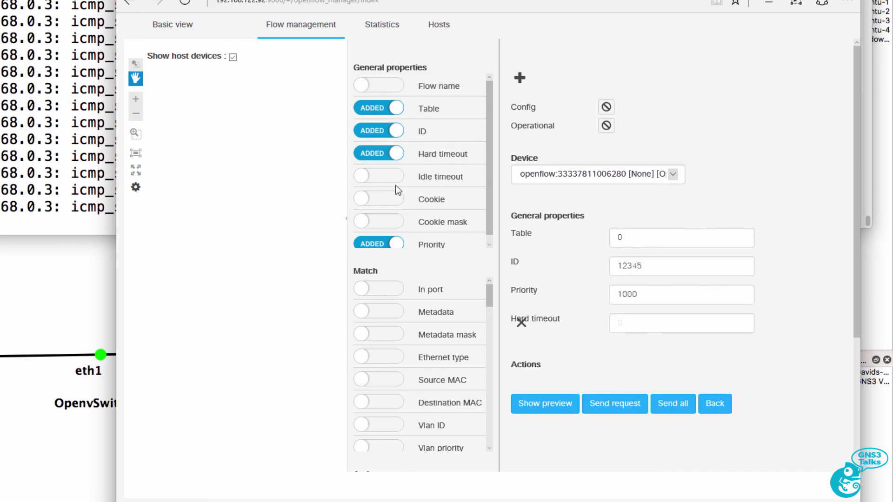
left_click(388, 177)
left_click(647, 329)
type("0")
left_click(626, 352)
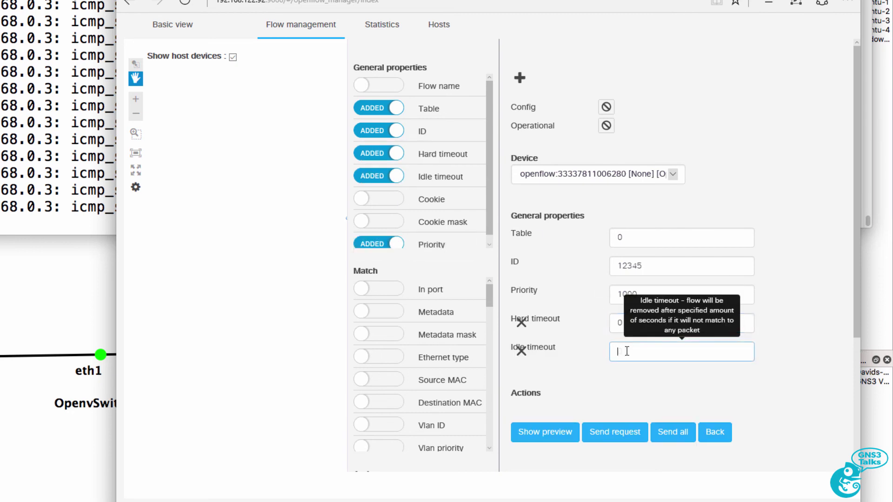
type("0")
Set the action to Drop and send the flow to the Open vSwitch.
scroll(594, 311, "down", 1)
scroll(594, 311, "down", 1)
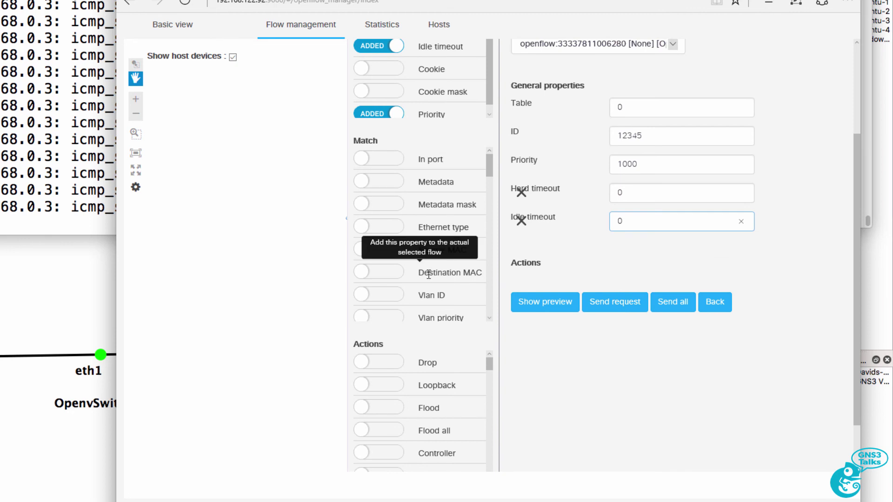
scroll(463, 271, "down", 1)
scroll(452, 244, "up", 3)
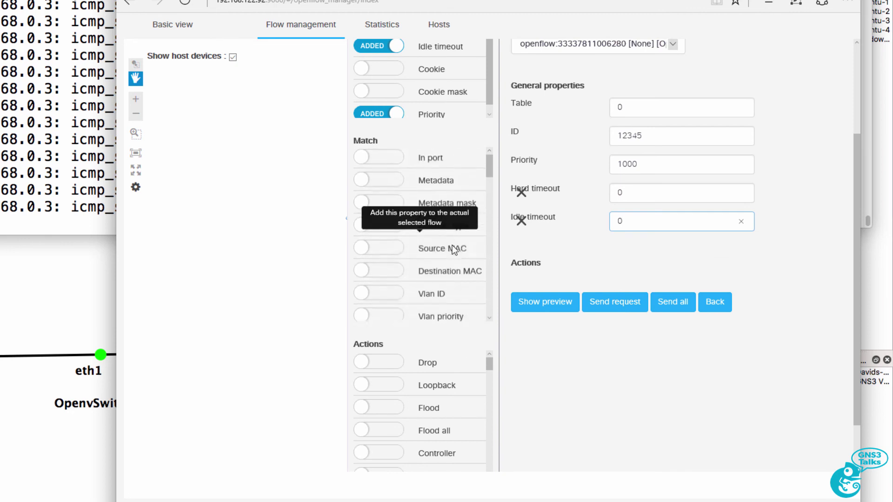
scroll(507, 295, "down", 3)
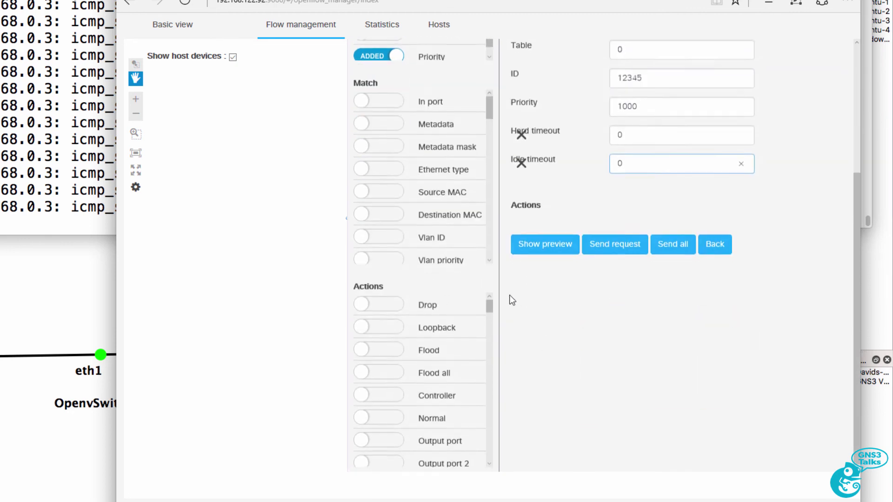
left_click(383, 305)
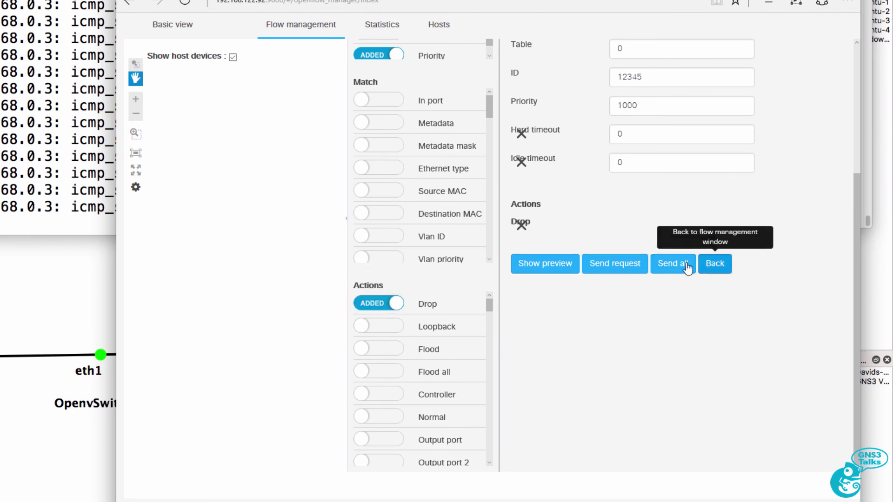
left_click(668, 272)
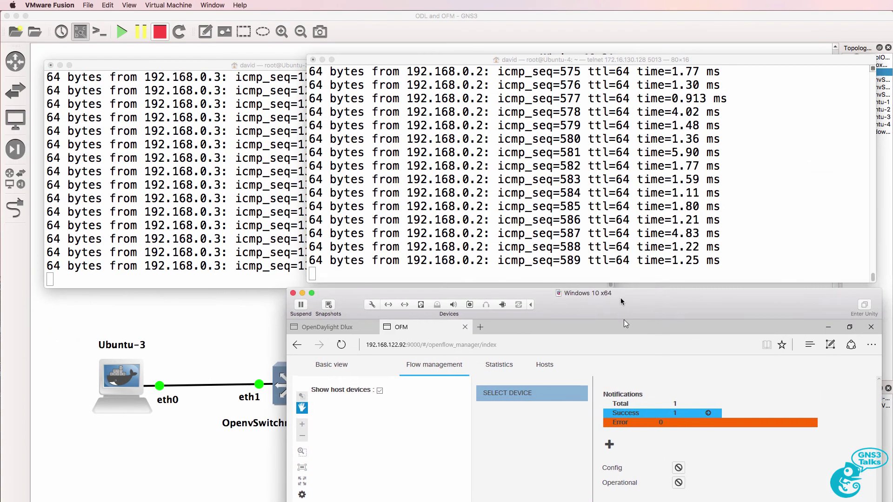
Stop Ubuntu-3's ping at 35% loss (93 of 144 received) and rerun ping 192.168.0.3.
left_click(547, 234)
left_click_drag(547, 234, 517, 234)
left_click(241, 255)
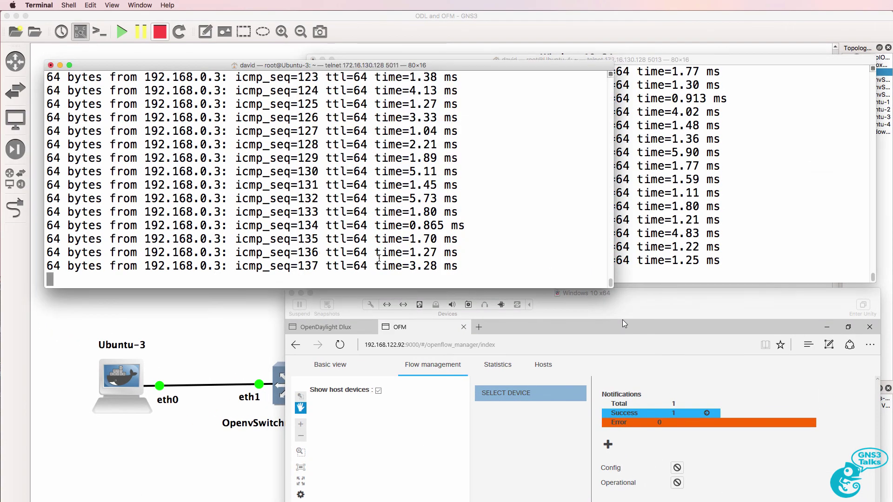
left_click_drag(320, 266, 292, 265)
key("ctrl+c")
key("Up")
key("Return")
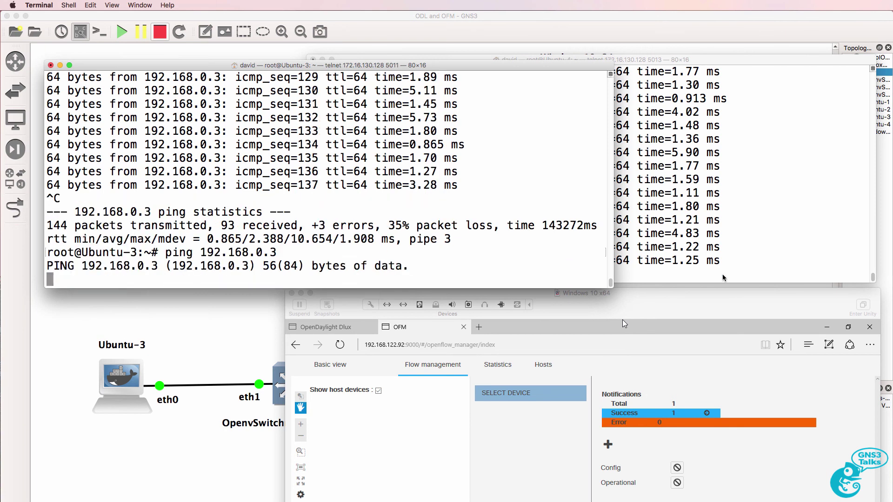
left_click_drag(704, 307, 689, 97)
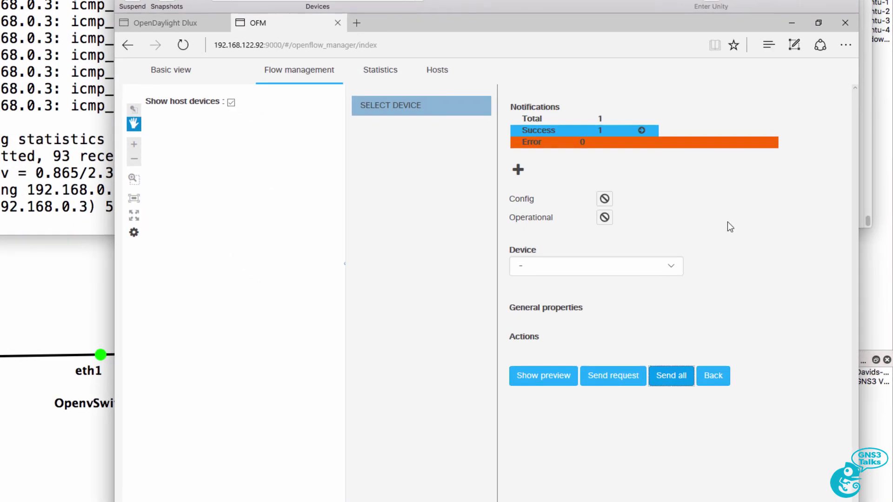
Return to the flows list and filter IDs by 45, showing flow 12345 as NOT ON DEVICE.
left_click(748, 400)
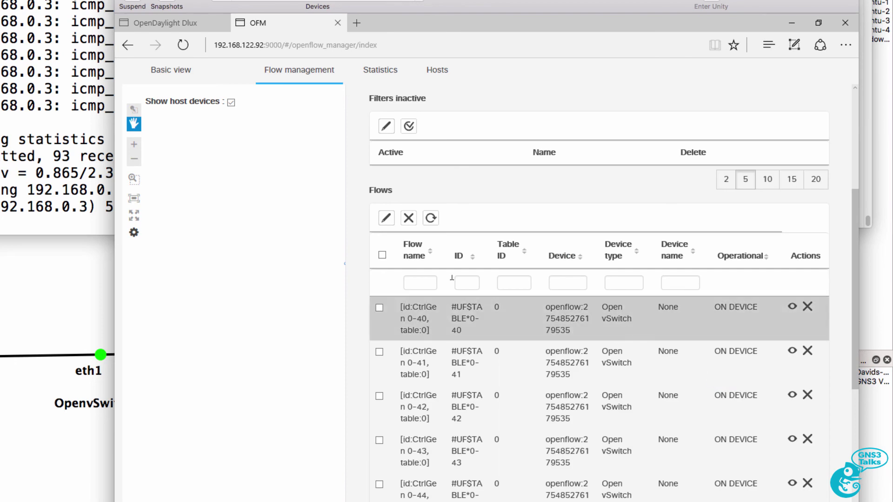
scroll(462, 363, "up", 2)
type("45")
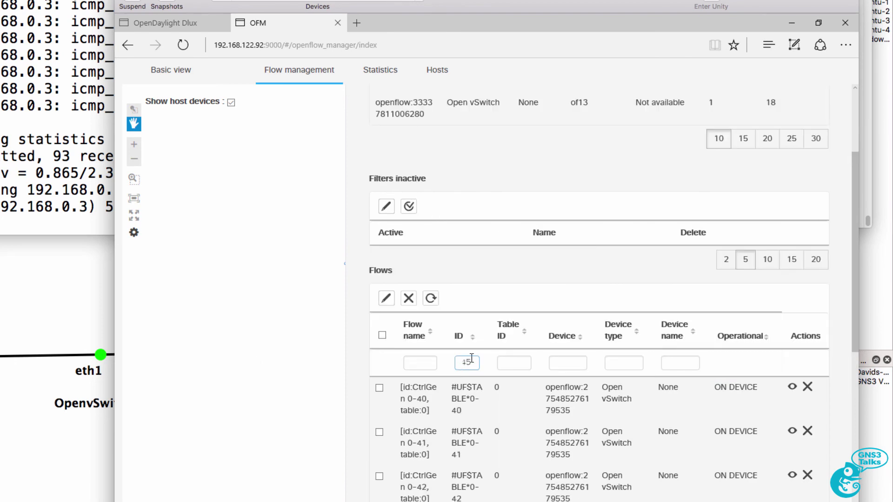
left_click_drag(524, 13, 533, 0)
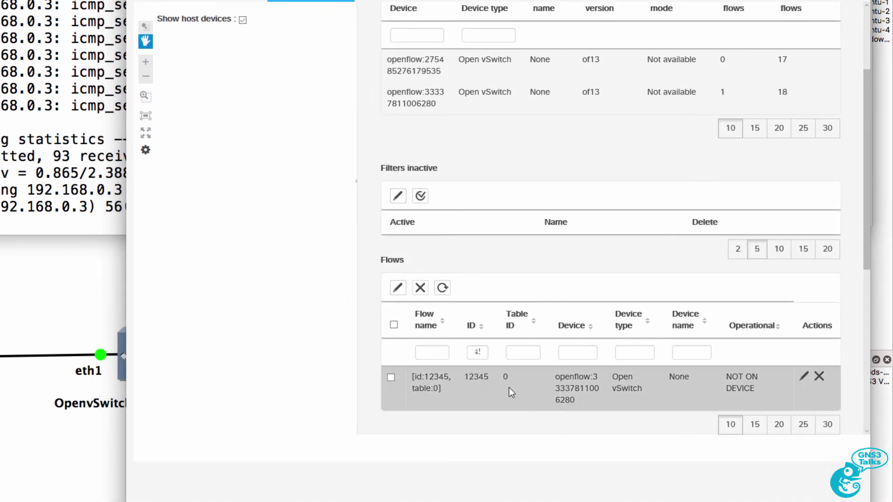
Dump the switch's flows with ovs-ofctl dump-flows br0.
key("super+Tab")
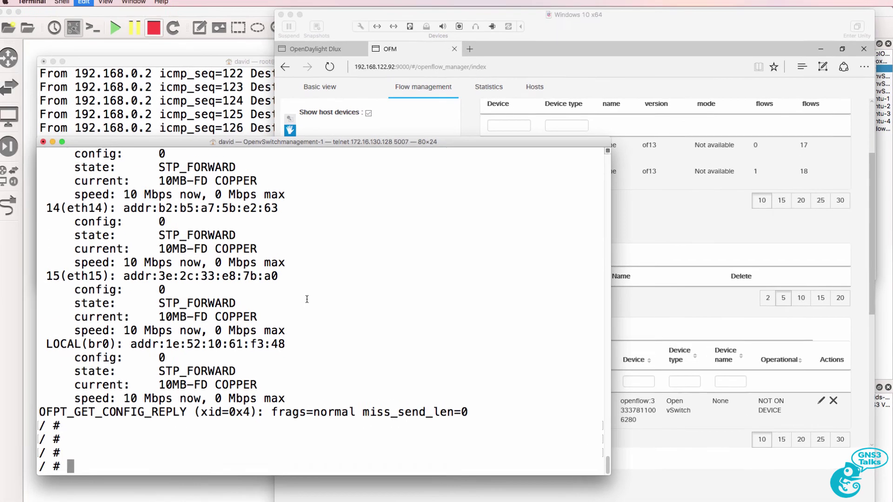
type("ovs-ofctl dump-flows br0")
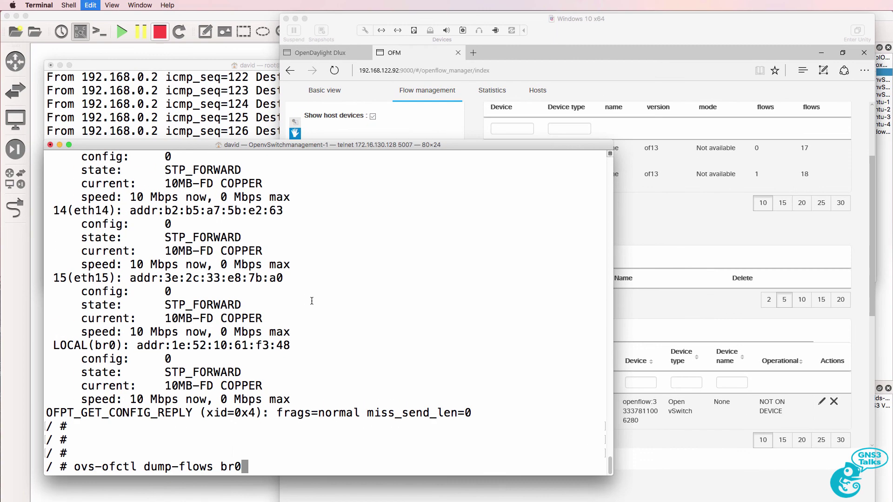
key("Return")
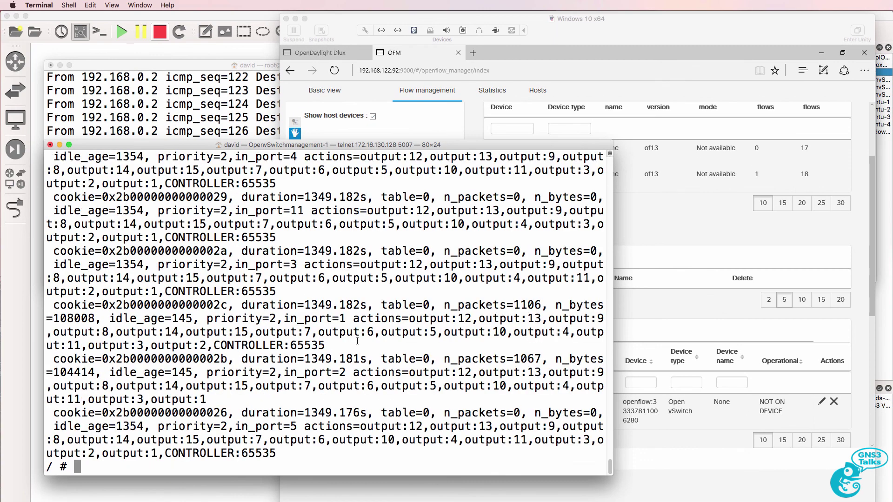
Filter the dump with grep 1000 and highlight the table 0 priority=1000 drop flow.
key("Up")
type("| grep 1000")
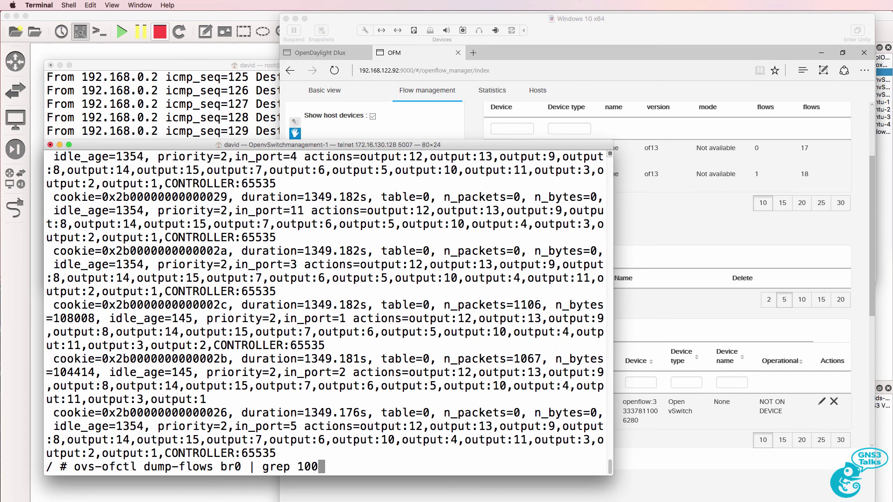
key("Return")
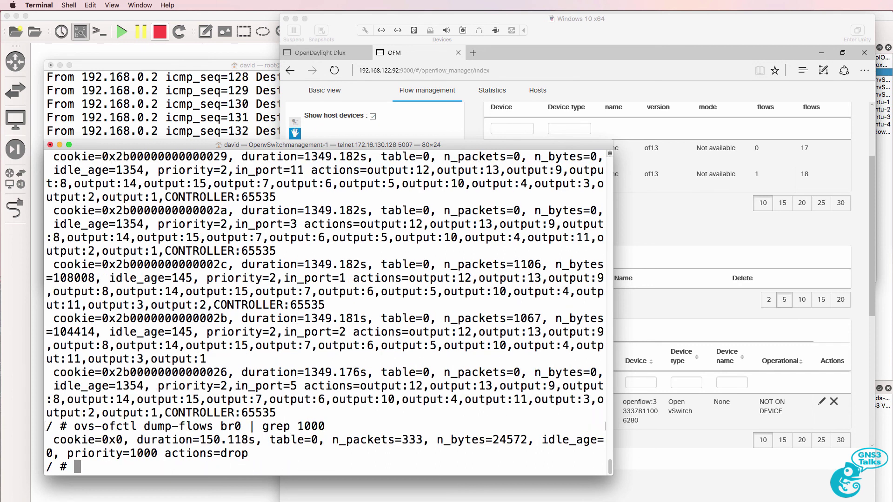
left_click_drag(251, 456, 9, 436)
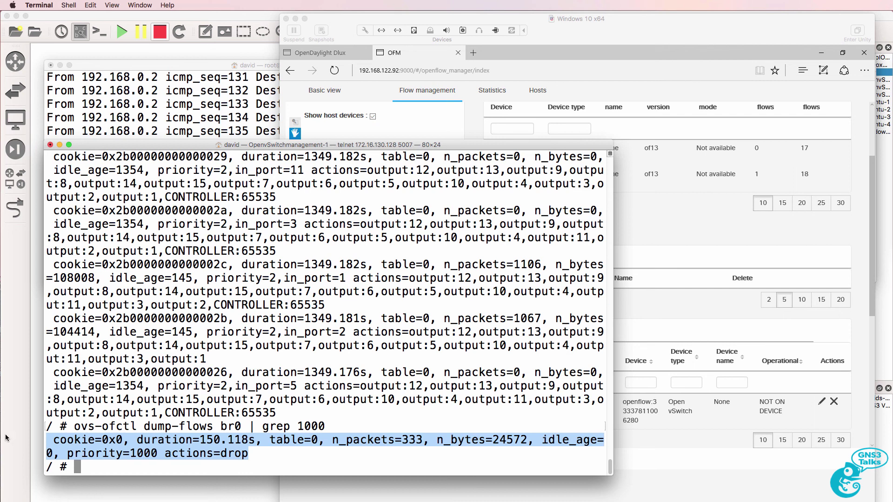
left_click(147, 440)
left_click_drag(262, 440, 335, 440)
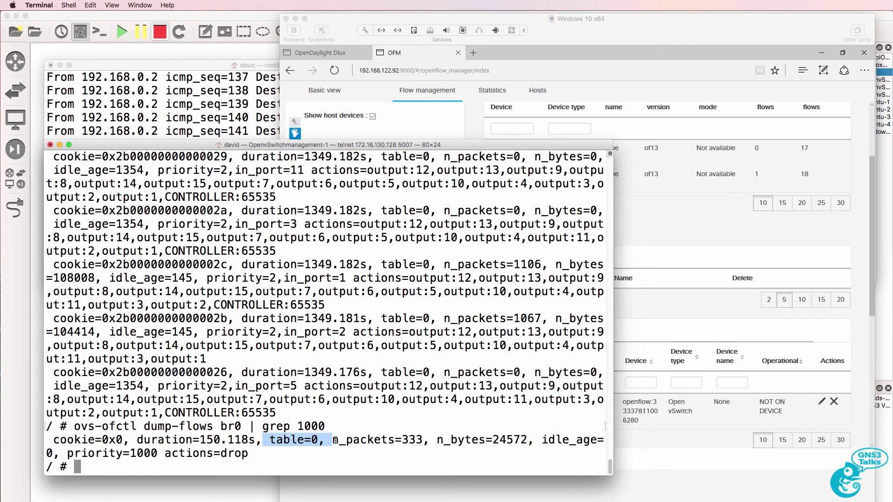
left_click_drag(75, 453, 283, 454)
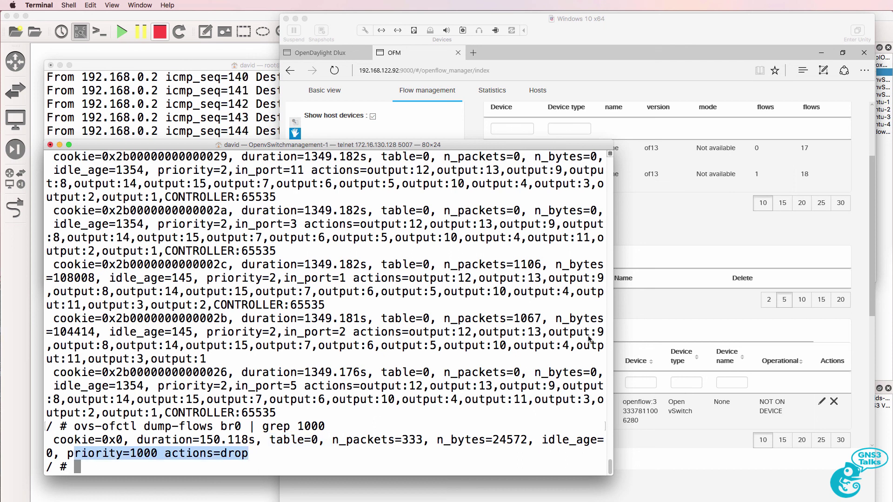
left_click(694, 289)
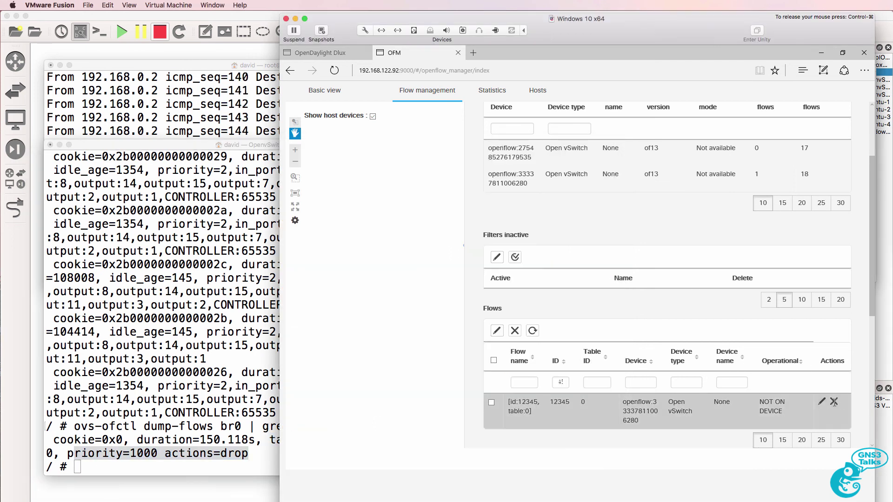
Delete drop flow 12345 and rerun the priority 1000 flow check in the Open vSwitch console.
left_click(834, 401)
left_click(657, 163)
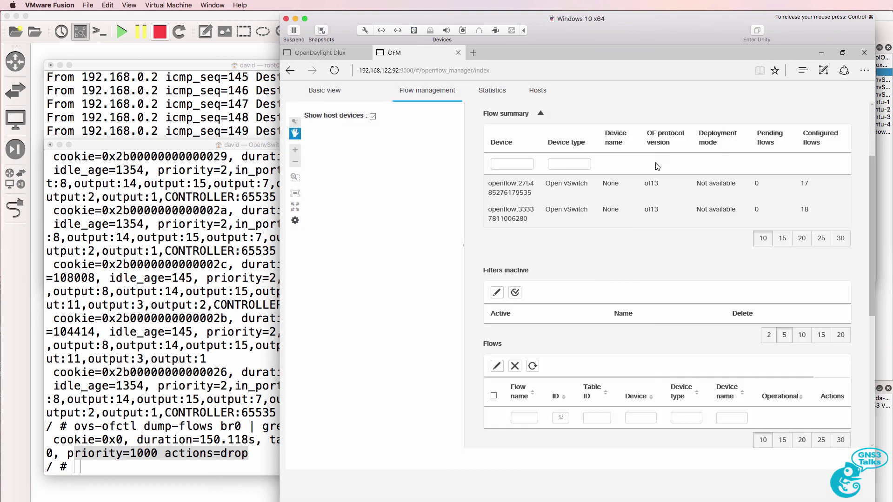
key("super+Tab")
key("Up")
key("Return")
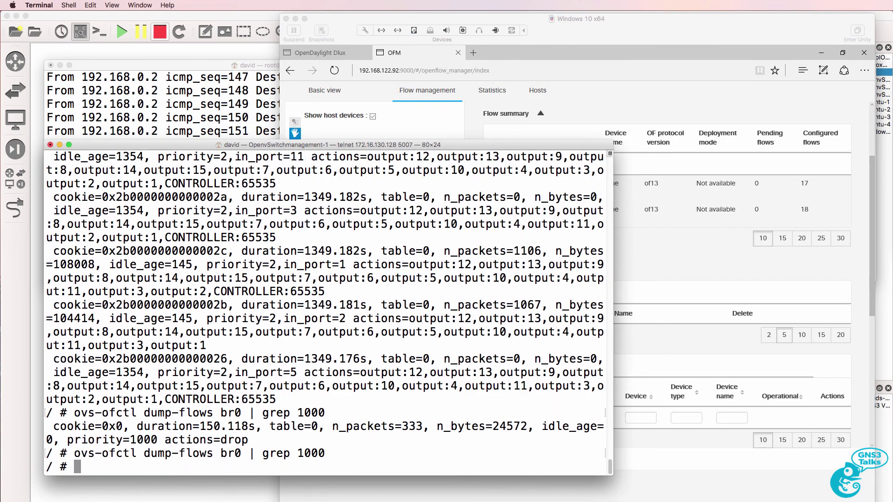
Confirm the Ubuntu-3 and Ubuntu-4 pings get replies again, then return to the GNS3 topology.
left_click(182, 100)
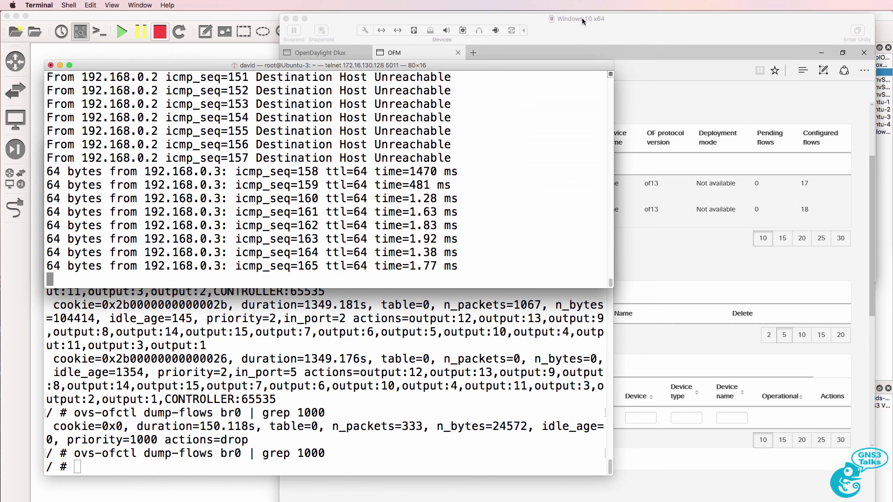
left_click_drag(582, 18, 319, 445)
key("super+Tab")
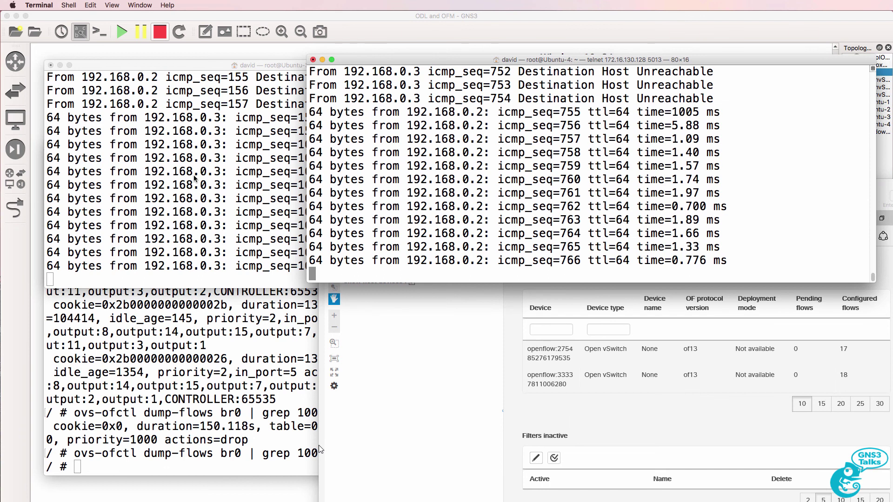
left_click(422, 23)
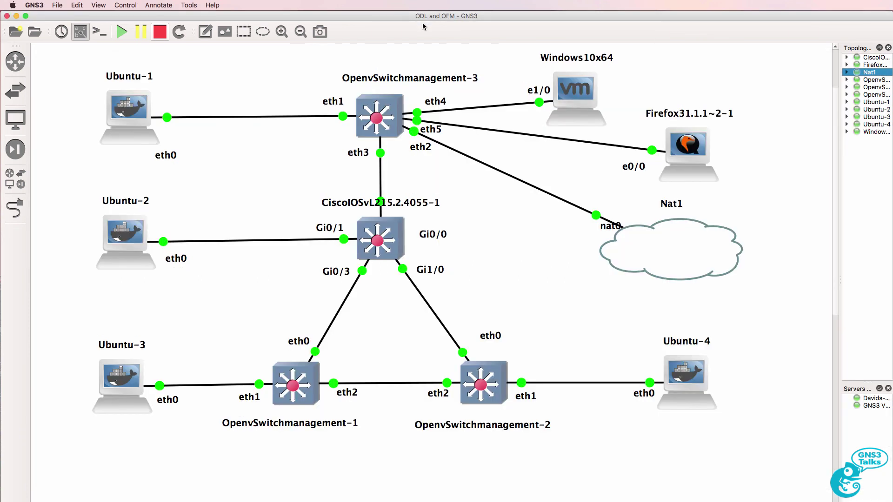